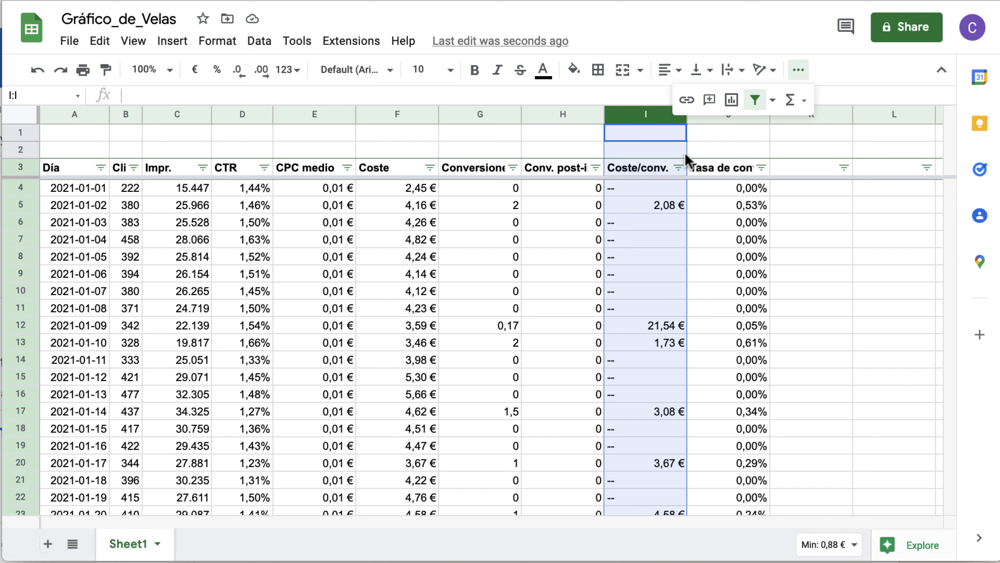
# Add the header Mes in K3 and extract the month of the first date with =MONTH(A4) in K4.
pyautogui.click(806, 170)
pyautogui.write('Mes')
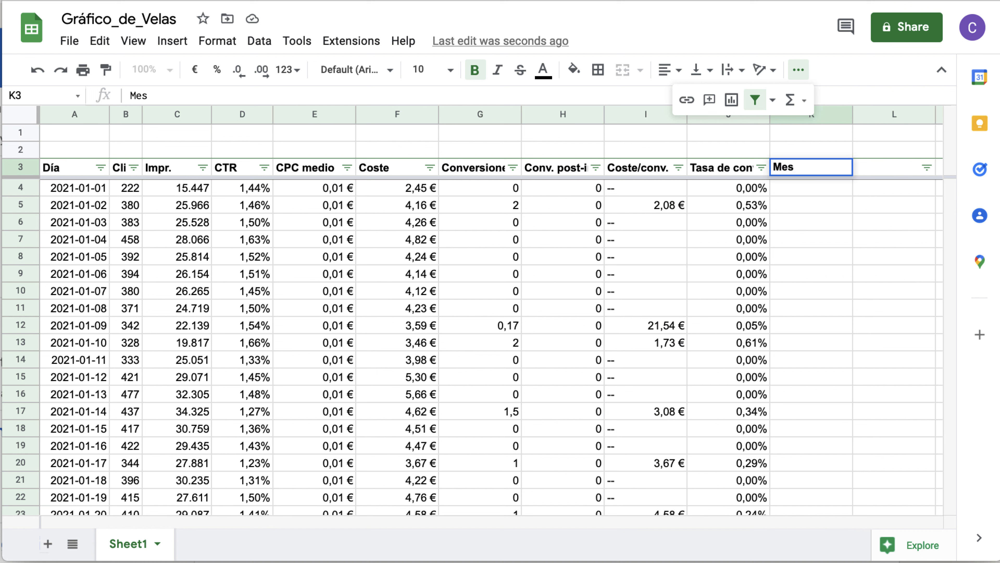
pyautogui.press('Return')
pyautogui.write('=mon')
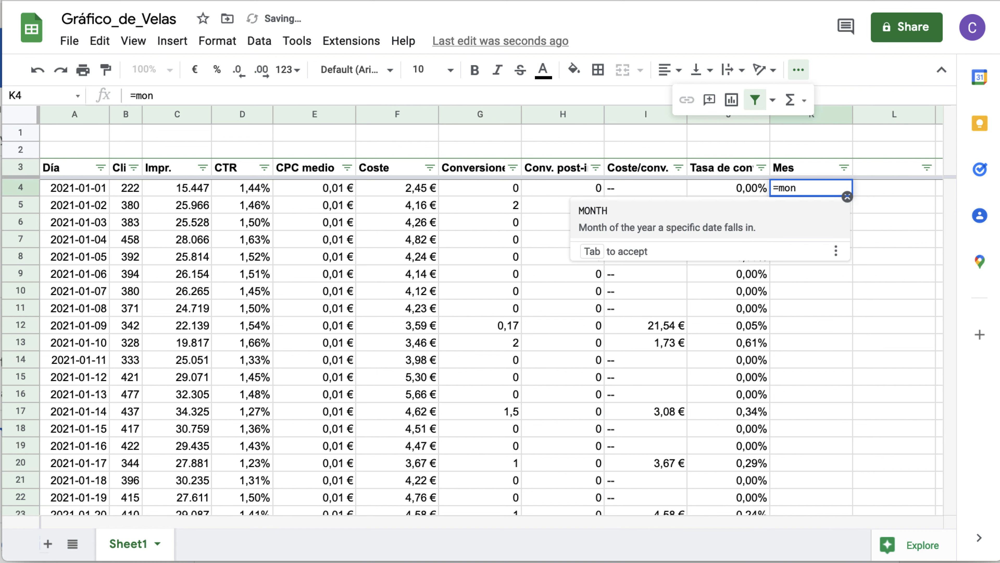
pyautogui.press('Tab')
pyautogui.click(94, 189)
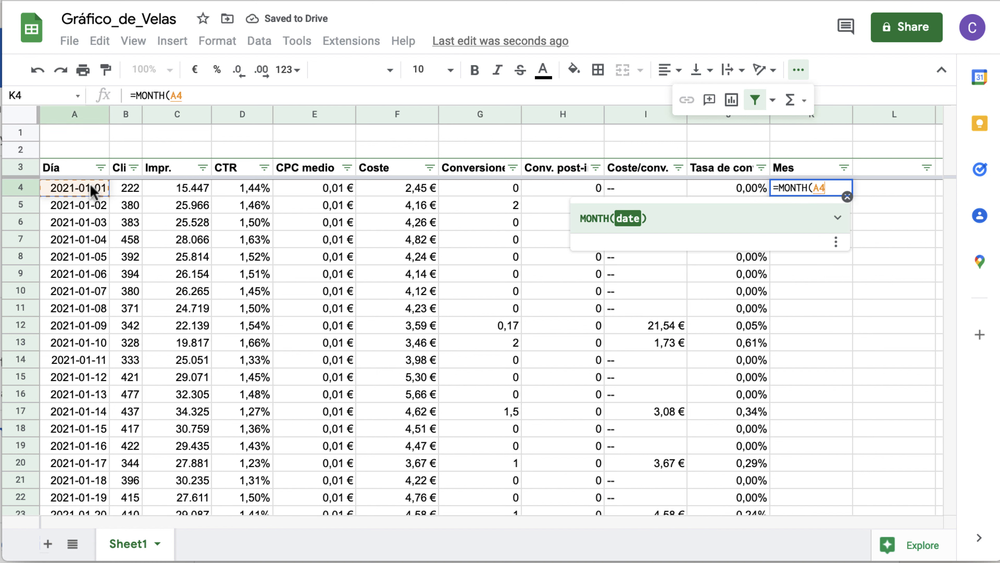
pyautogui.write(')')
pyautogui.press('Return')
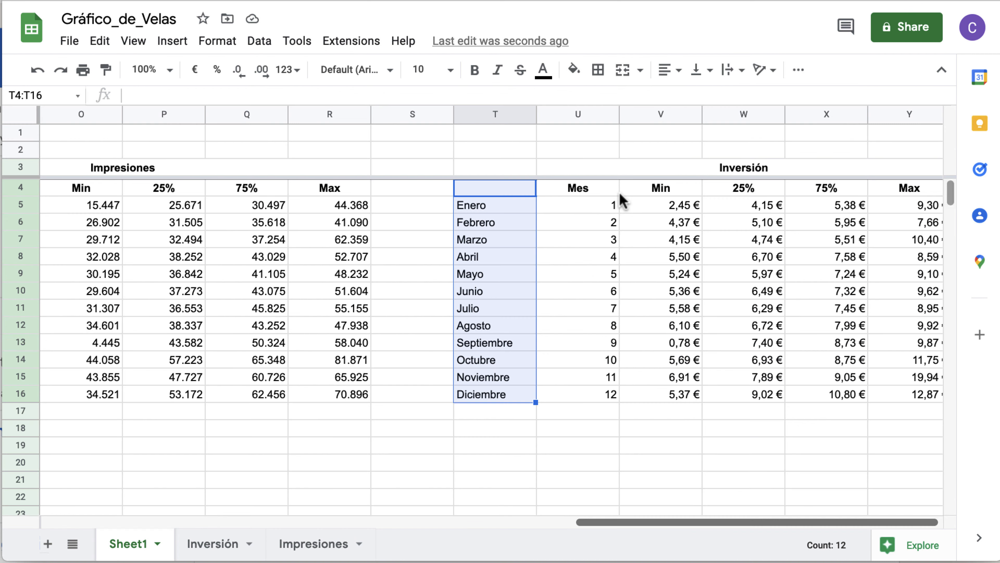
# Examine the finished monthly Inversión table and the formula behind January's 25% value.
pyautogui.hscroll(2, 620, 196)
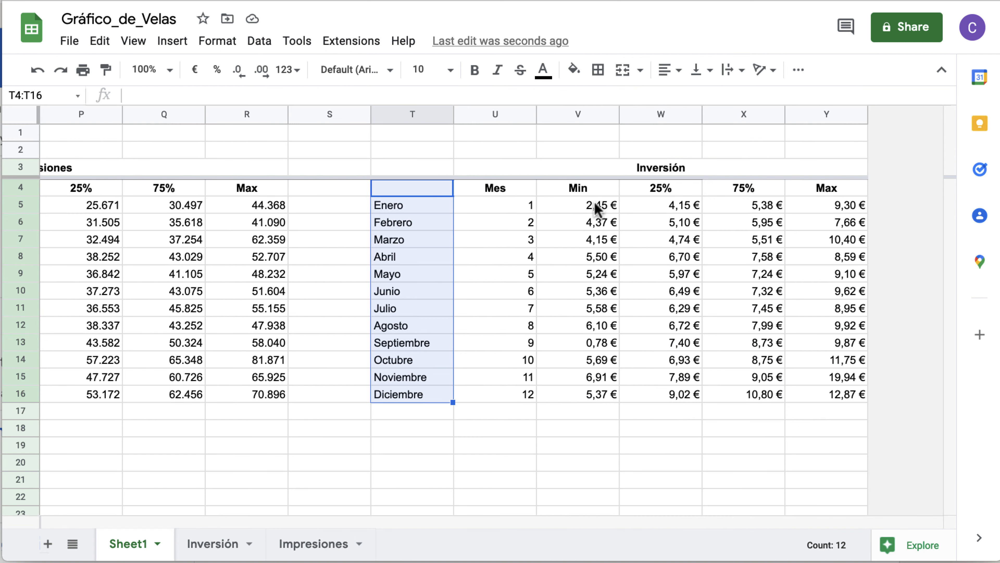
pyautogui.click(661, 205)
pyautogui.hscroll(-2, 661, 206)
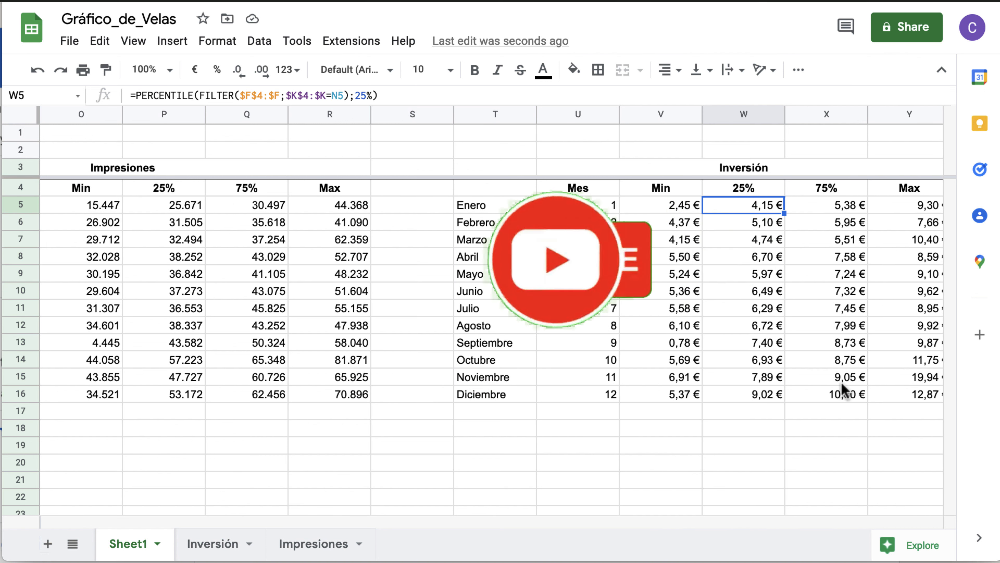
pyautogui.hscroll(2, 774, 396)
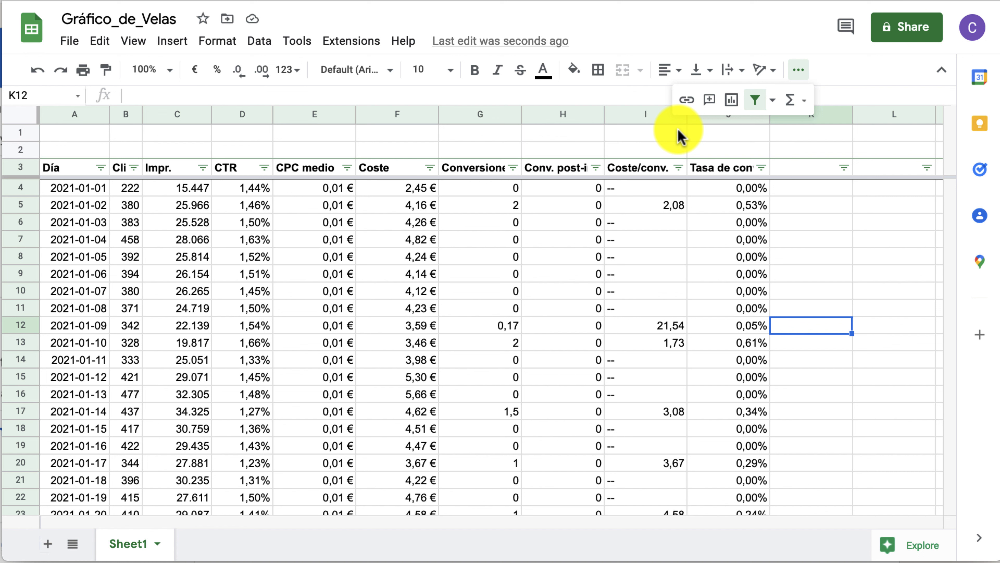
# Format the Coste/conv. column as euro currency.
pyautogui.click(844, 276)
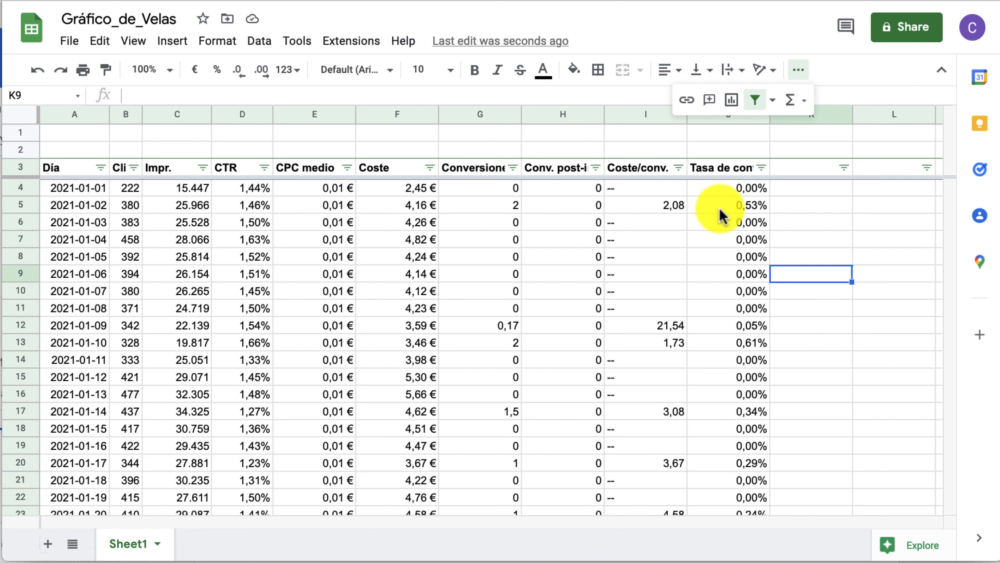
pyautogui.click(645, 115)
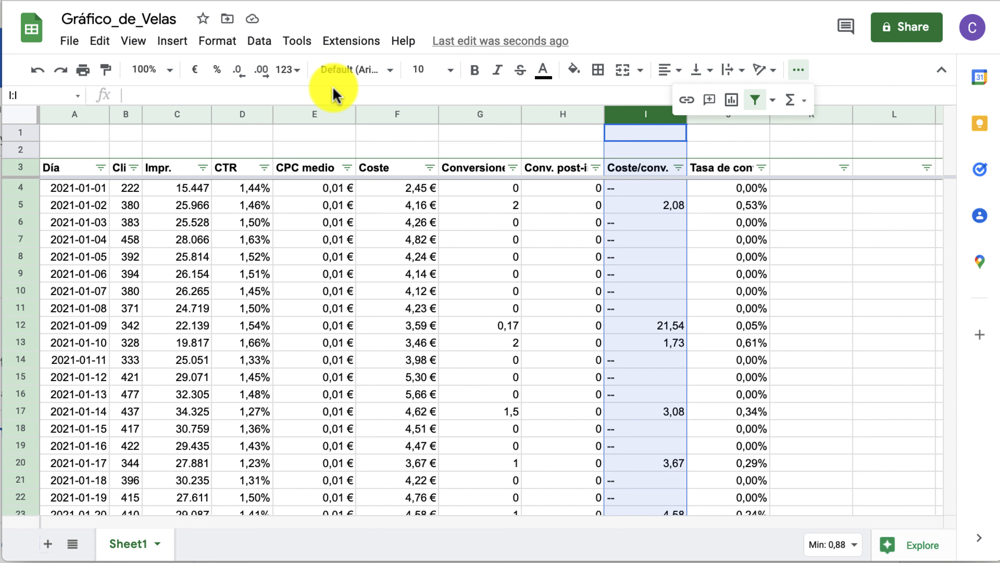
pyautogui.click(194, 70)
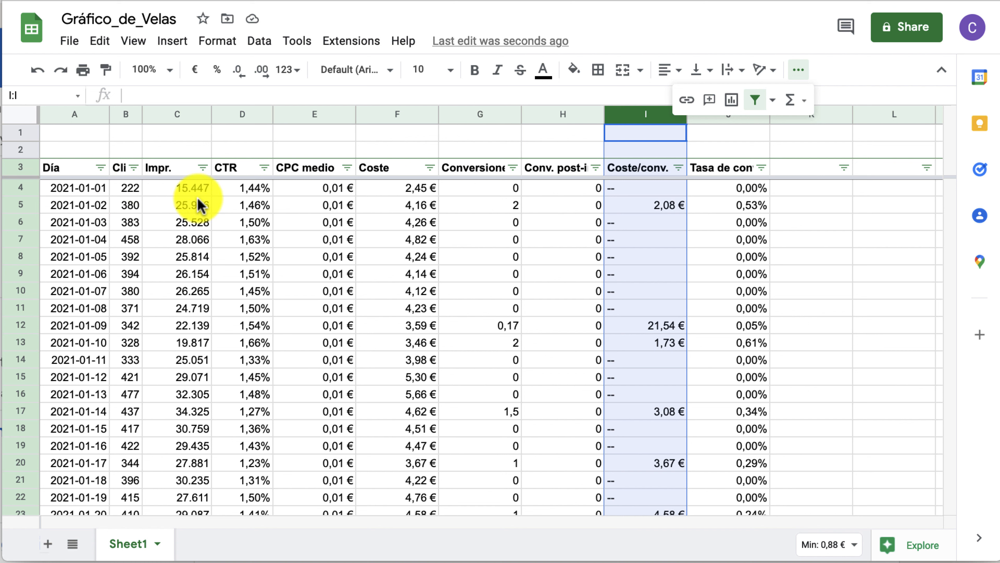
# Label K3 as Mes and enter =MONTH(A4) in K4 to get the first row's month number.
pyautogui.click(801, 165)
pyautogui.write('M')
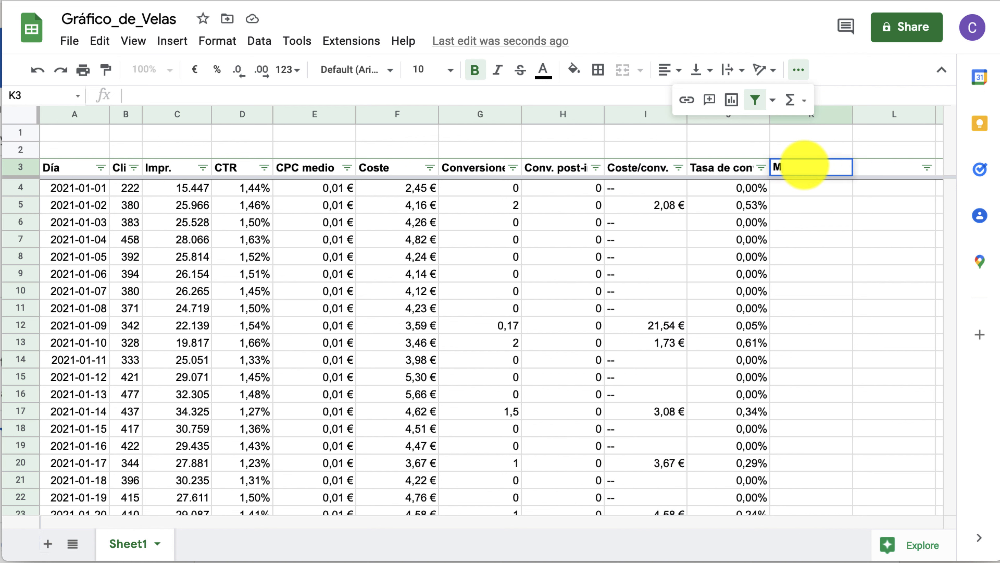
pyautogui.write('es')
pyautogui.press('Return')
pyautogui.write('=mon')
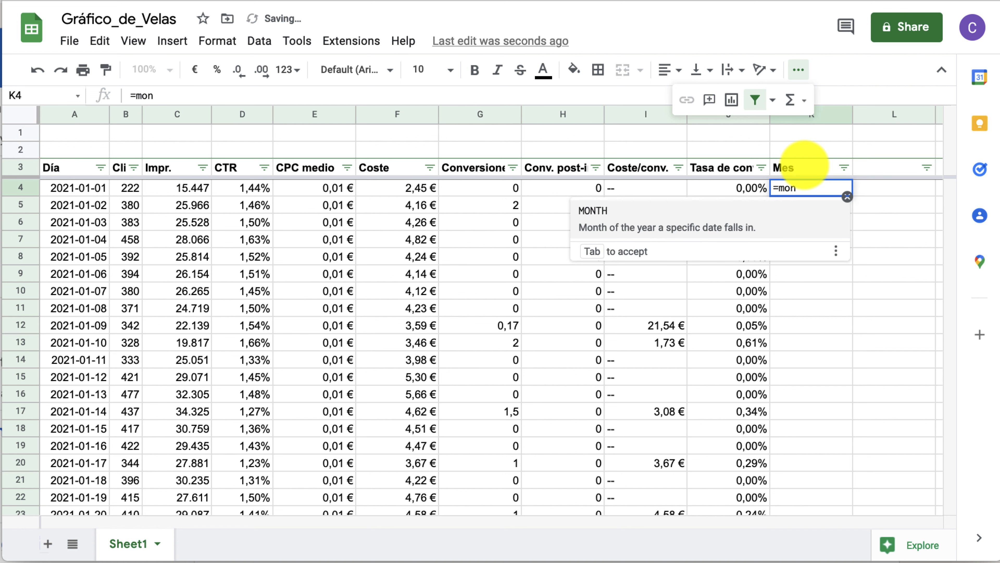
pyautogui.press('Tab')
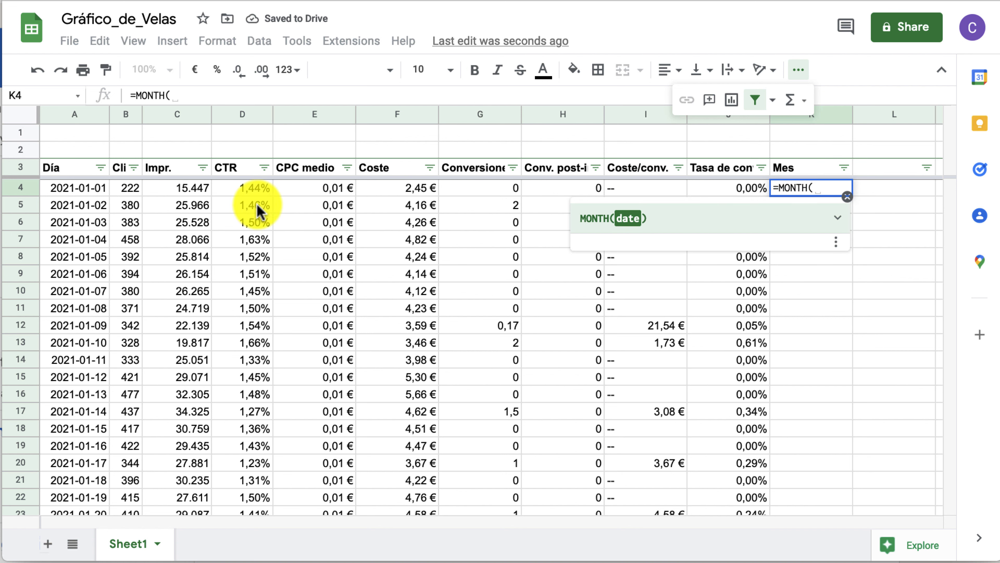
pyautogui.click(85, 188)
pyautogui.press('Return')
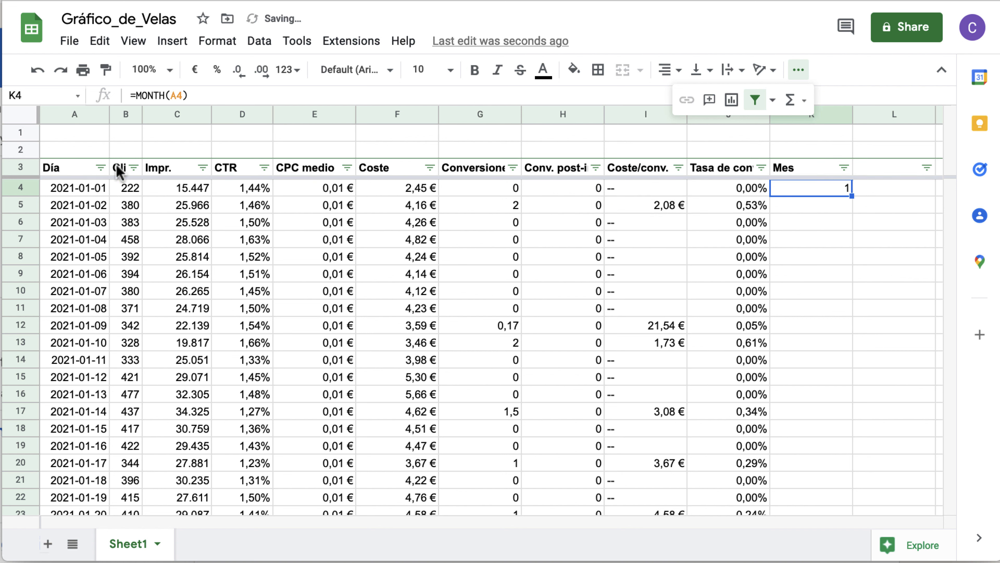
# Turn K4's formula into an array formula using if, returning MONTH(A4:A) where A4:A<>"" and "" otherwise.
pyautogui.click(155, 97)
pyautogui.hotkey('ctrl', 'shift', 'Return')
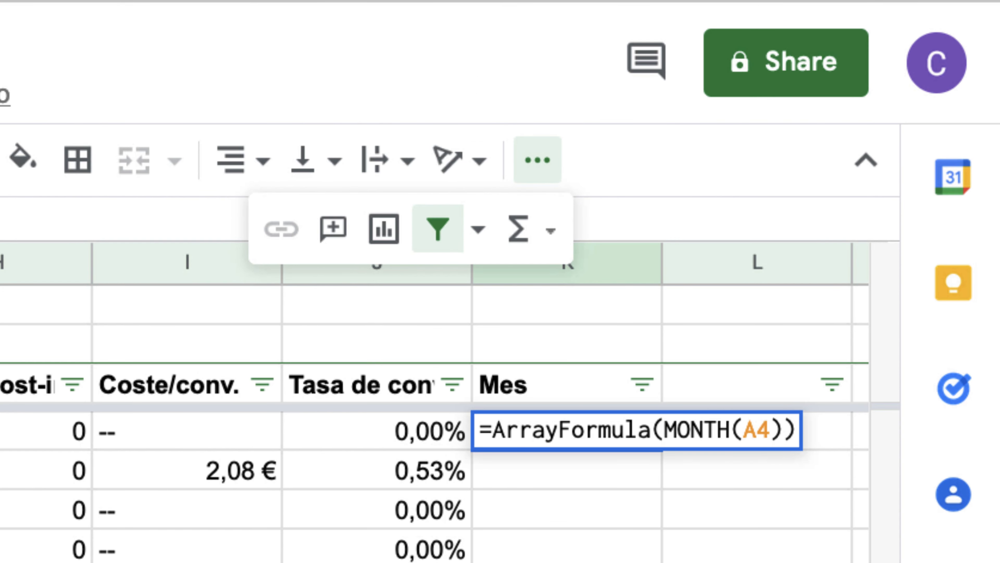
pyautogui.write('if(A4<')
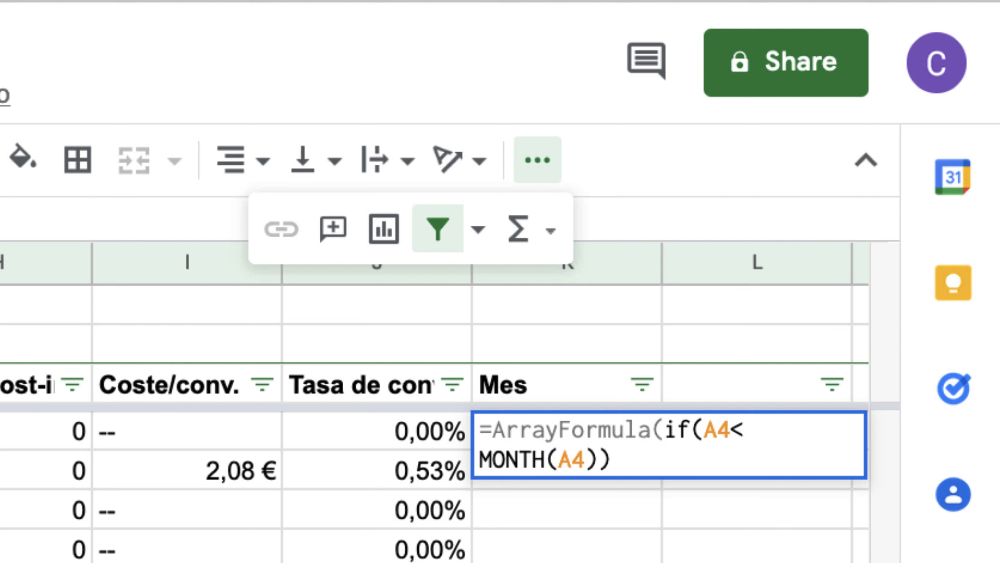
pyautogui.press('BackSpace')
pyautogui.write(':A<>""; MONTH(A4')
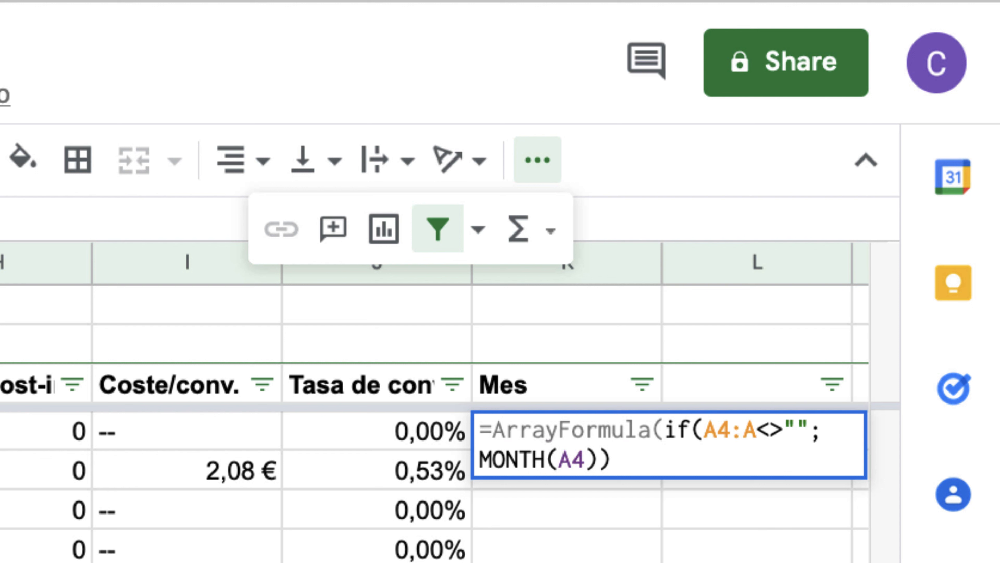
pyautogui.write(':A')
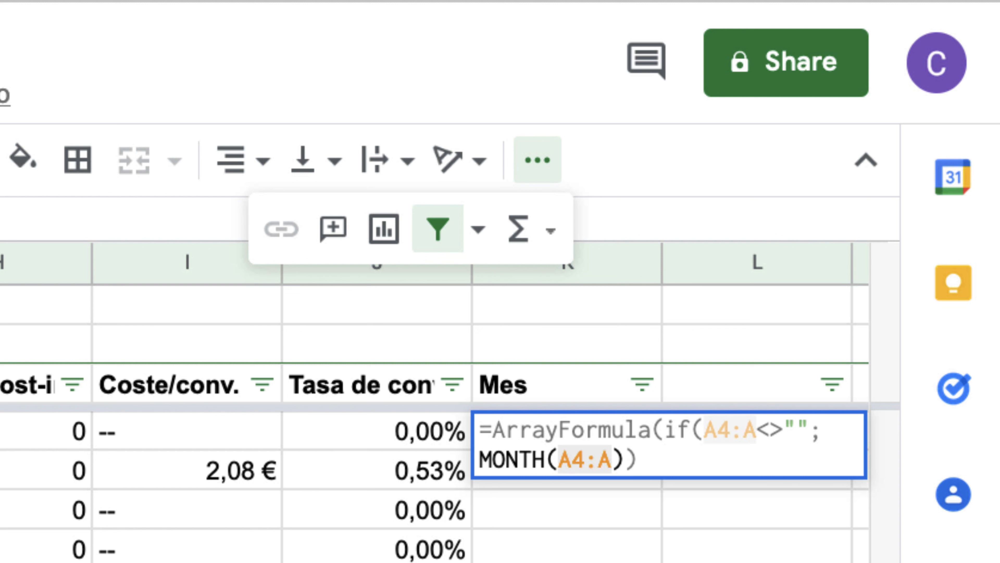
pyautogui.press('Right')
pyautogui.write(',')
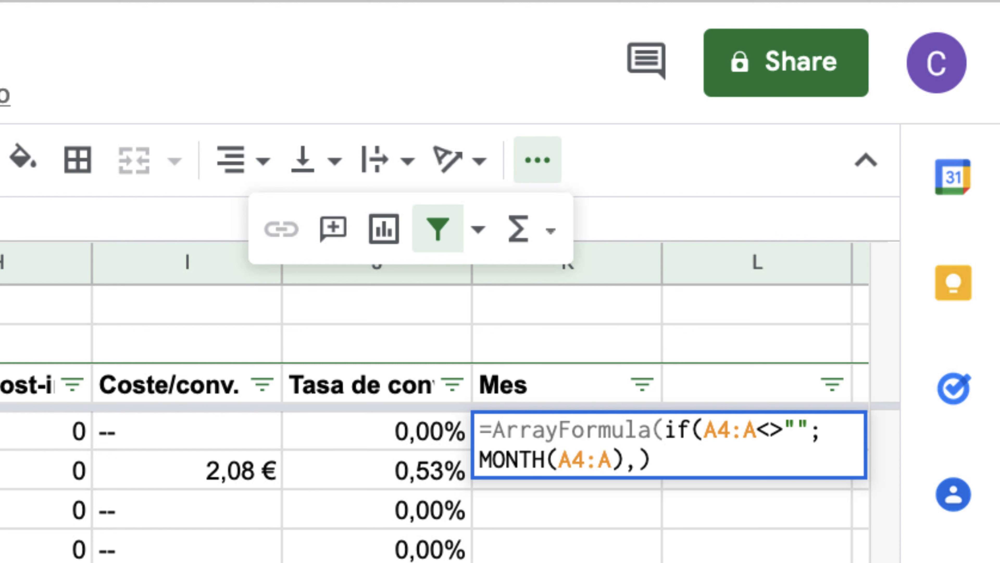
pyautogui.write('""')
pyautogui.press('Return')
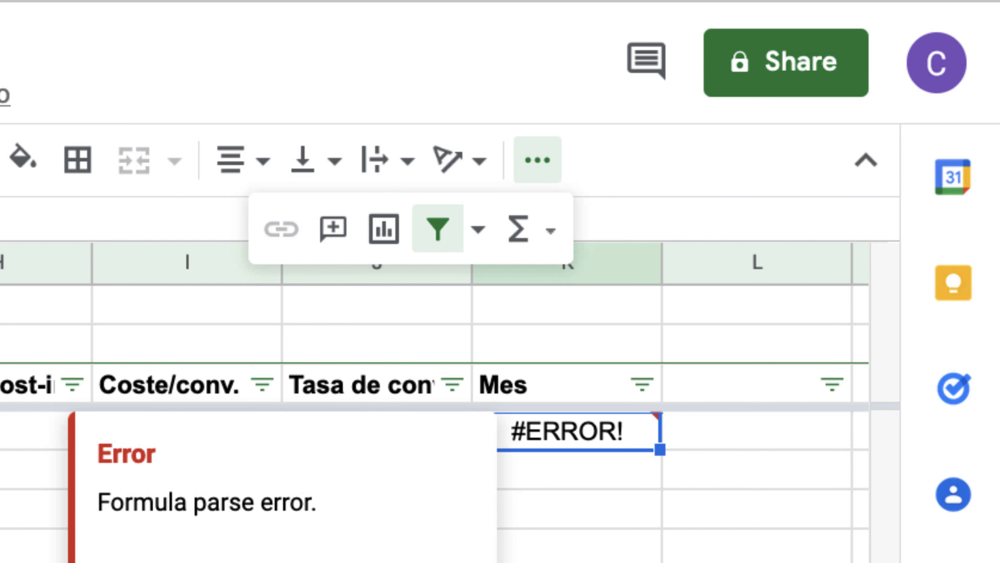
# Correct K4's array formula by replacing the comma before the final "" with a semicolon.
pyautogui.press('Return')
pyautogui.press('BackSpace')
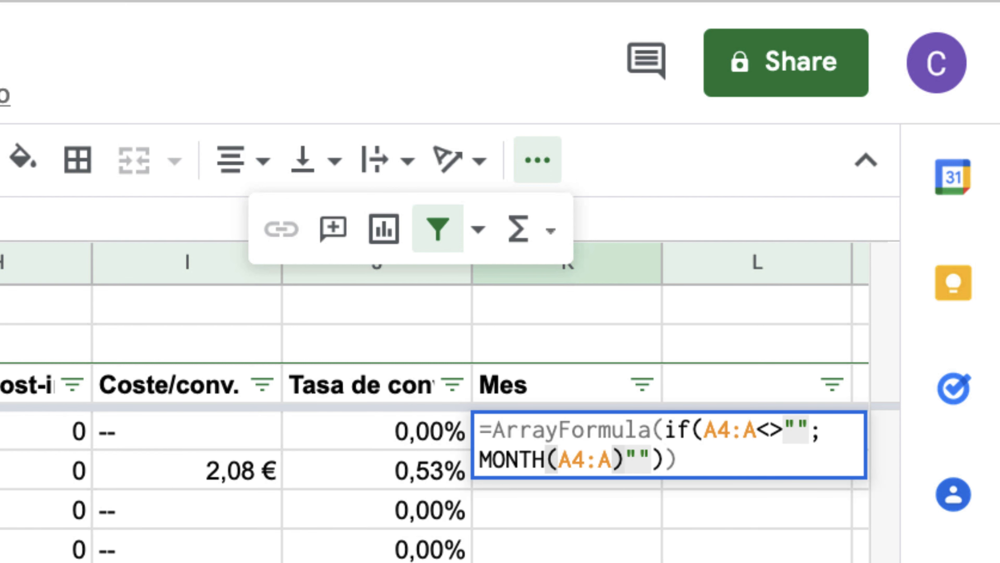
pyautogui.write(';')
pyautogui.press('Return')
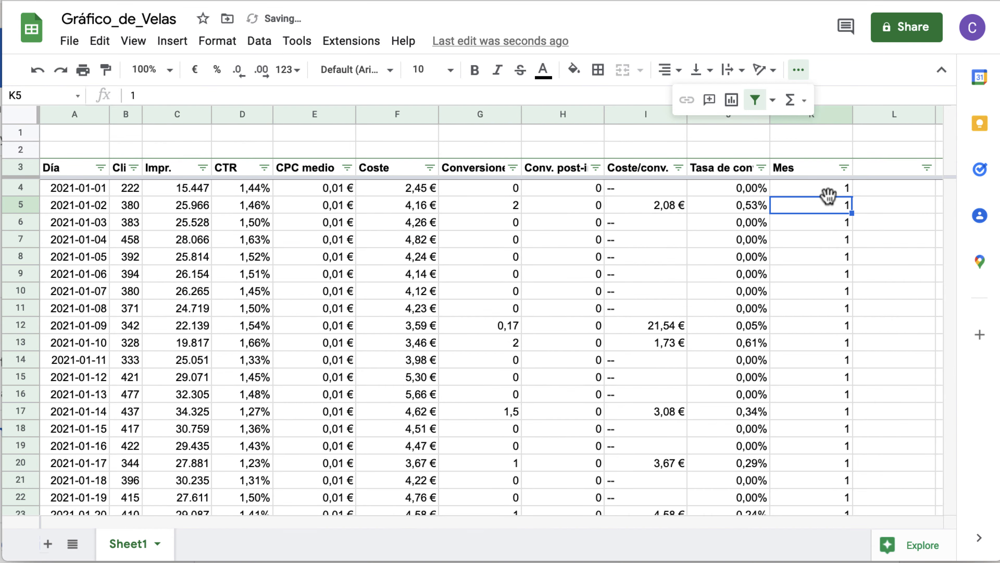
# Enter the test date 01/01/2023 in A369, the first empty row below the data.
pyautogui.press('Down')
pyautogui.hotkey('ctrl', 'Down')
pyautogui.press('Down')
pyautogui.press('Down')
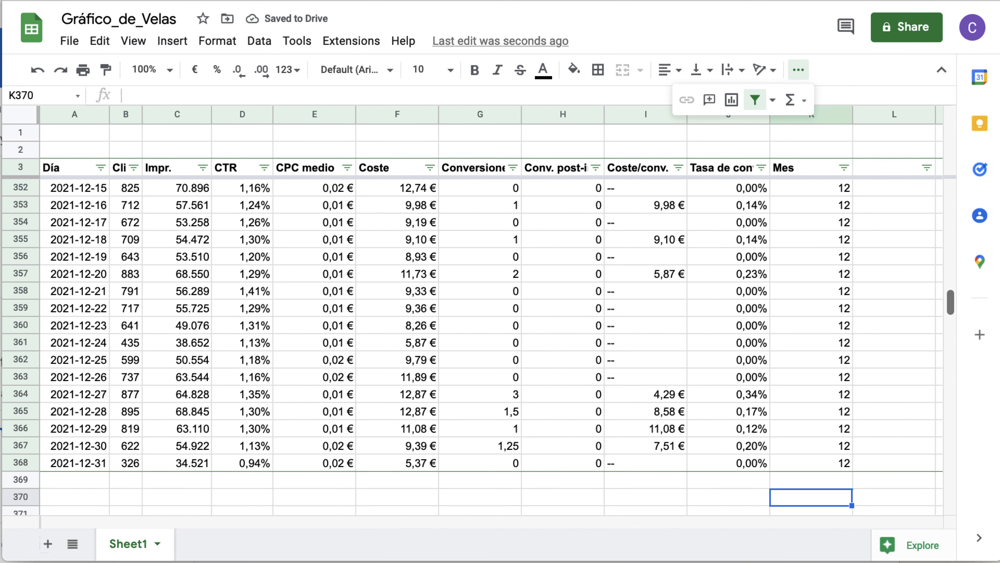
pyautogui.press('Left')
pyautogui.press('Left')
pyautogui.press('Left')
pyautogui.press('Left')
pyautogui.press('Left')
pyautogui.press('Left')
pyautogui.press('Left')
pyautogui.press('Left')
pyautogui.press('Left')
pyautogui.press('Left')
pyautogui.press('Up')
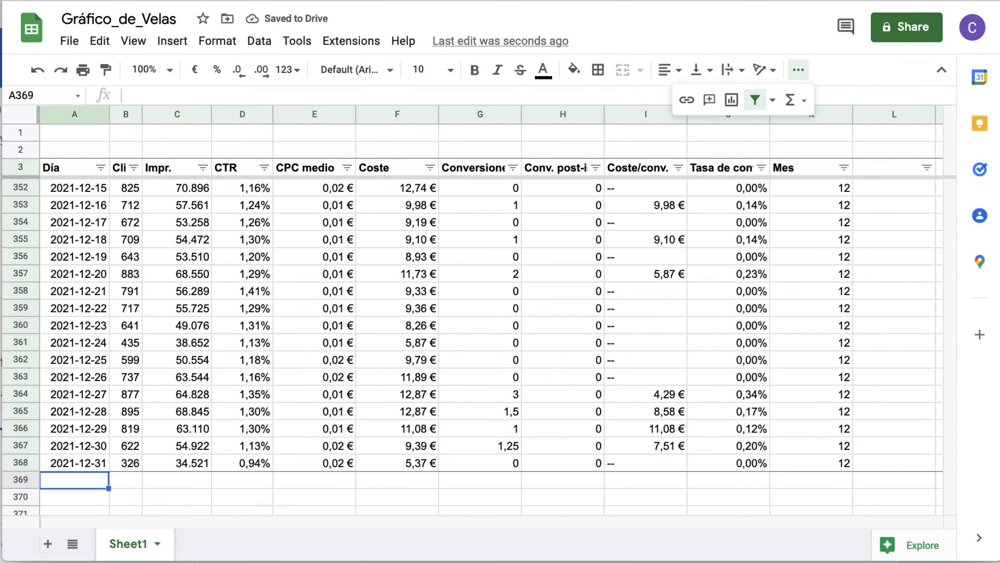
pyautogui.write('01/01')
pyautogui.write('/2023')
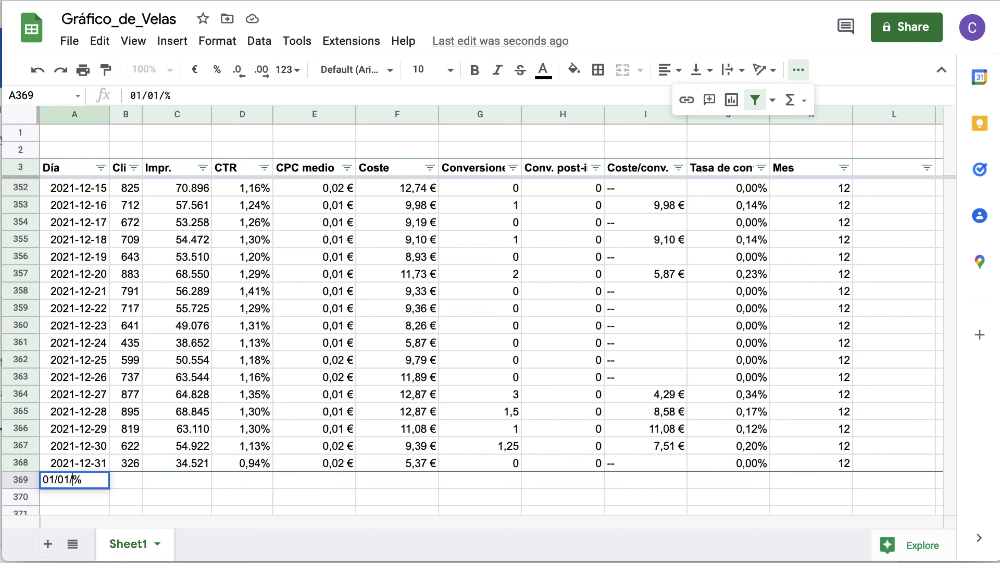
pyautogui.press('Return')
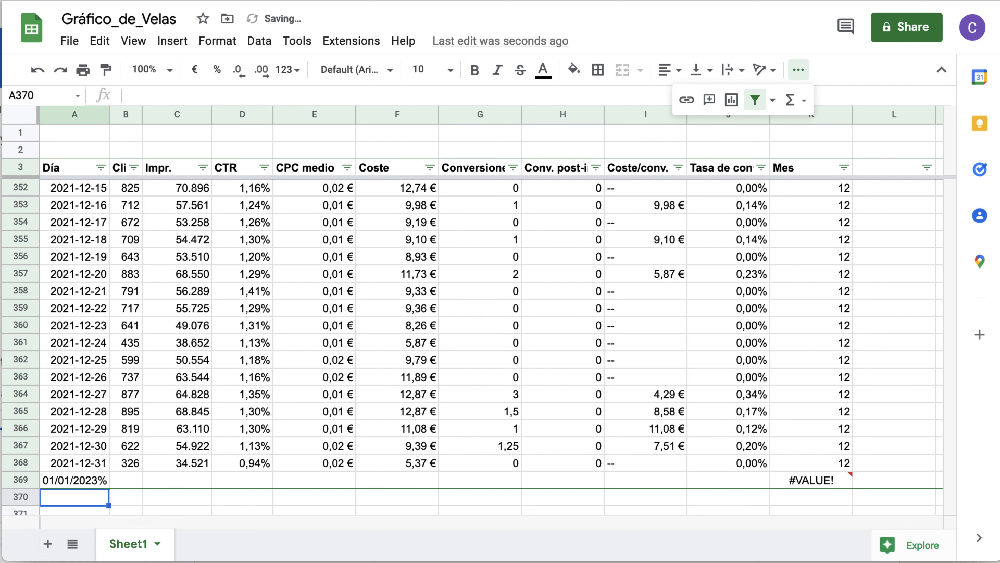
# Remove the stray percent sign from the test date in A369, leaving 01/01/2023.
pyautogui.press('Up')
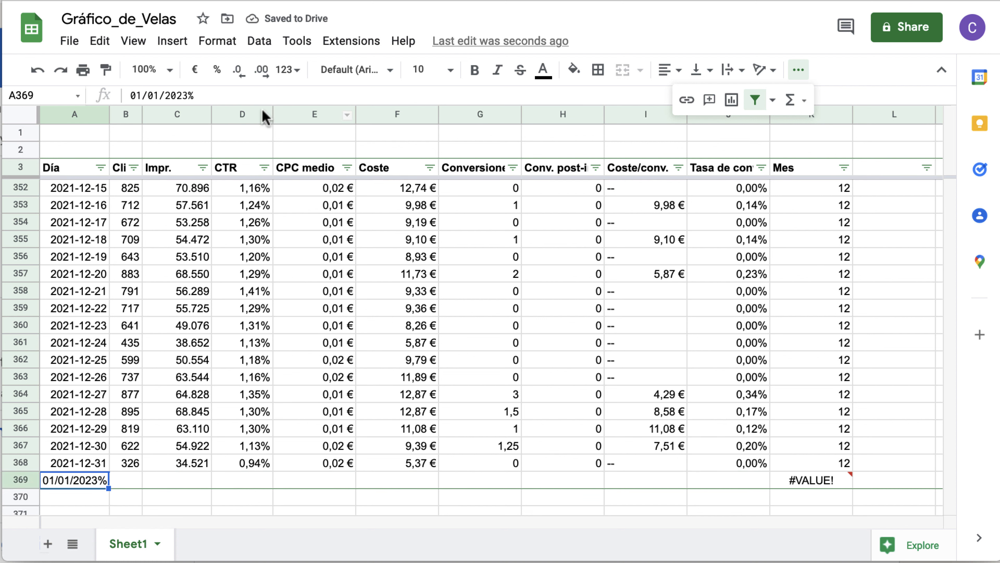
pyautogui.click(251, 95)
pyautogui.press('BackSpace')
pyautogui.press('Return')
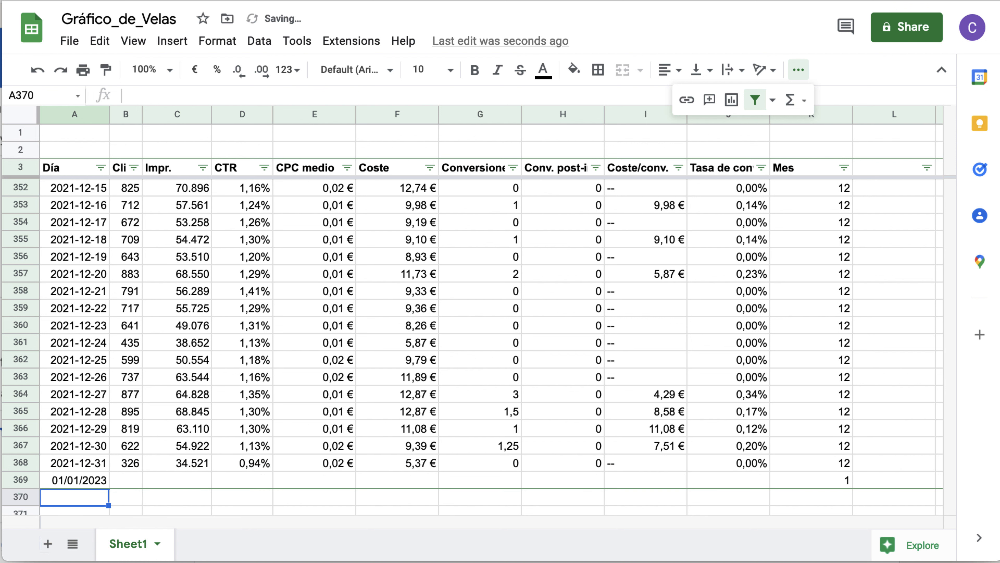
# Delete the test date from A369 below the last data row.
pyautogui.press('Up')
pyautogui.press('Delete')
pyautogui.press('Up')
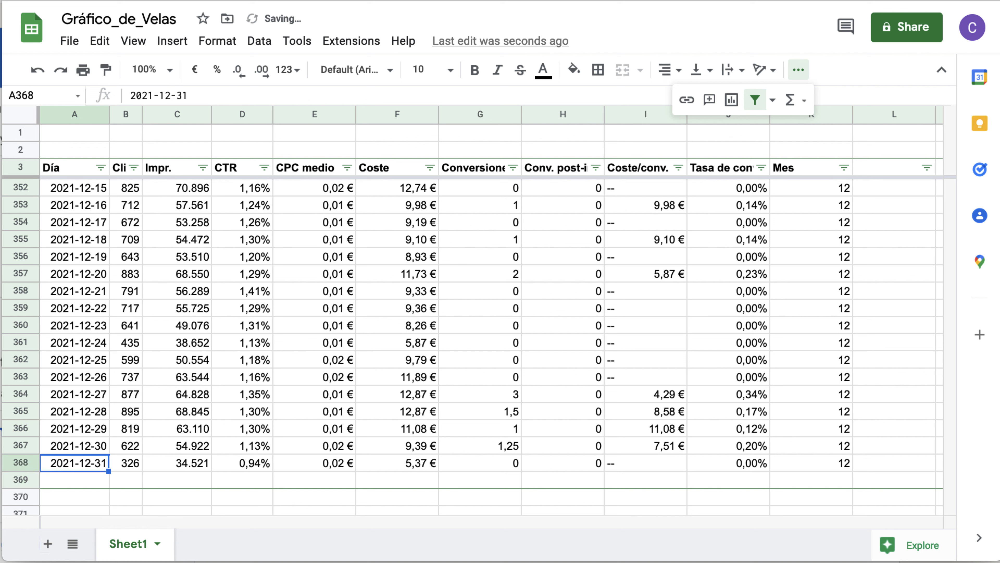
# Return to the top of the data and remove the filter from header row 3.
pyautogui.hotkey('ctrl', 'Up')
pyautogui.hotkey('ctrl', 'Up')
pyautogui.click(810, 399)
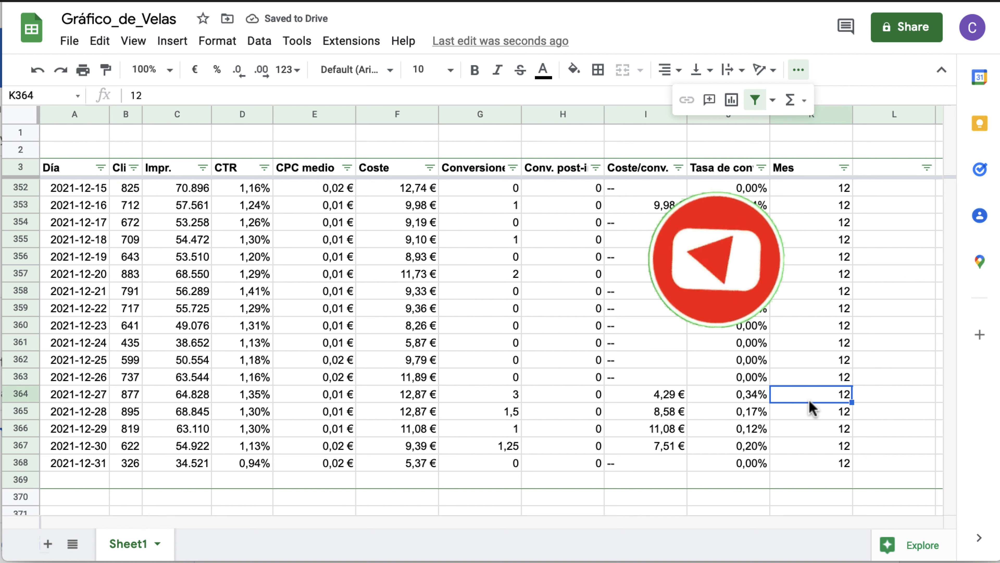
pyautogui.hotkey('ctrl', 'Up')
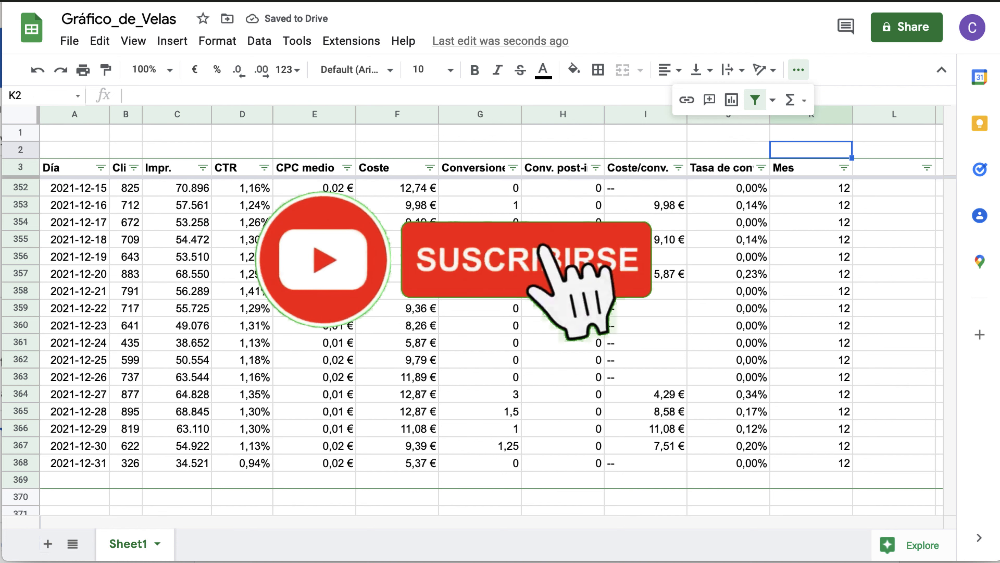
pyautogui.press('Down')
pyautogui.press('Right')
pyautogui.press('Right')
pyautogui.press('Right')
pyautogui.press('Right')
pyautogui.press('Right')
pyautogui.press('Right')
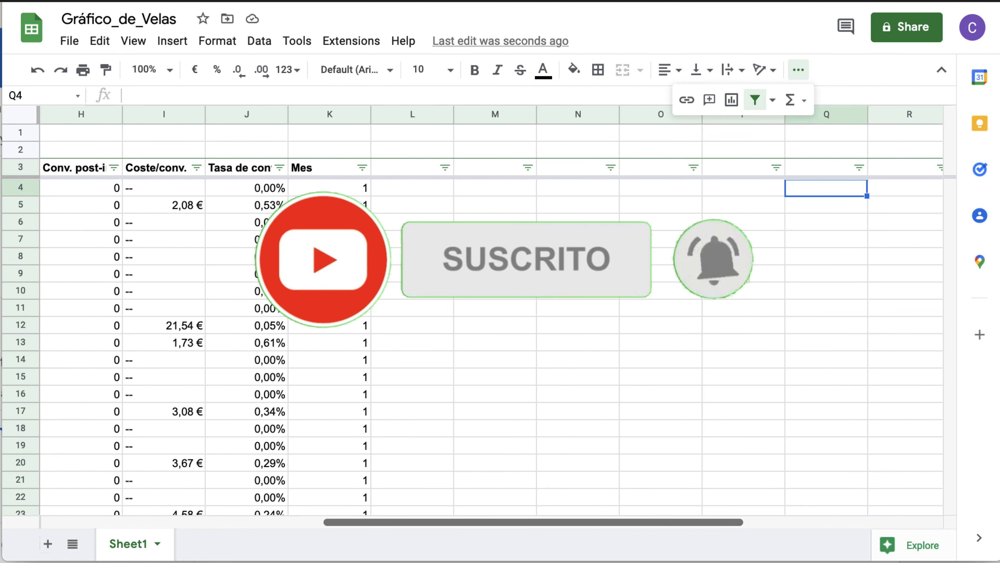
pyautogui.press('Left')
pyautogui.press('Left')
pyautogui.press('Left')
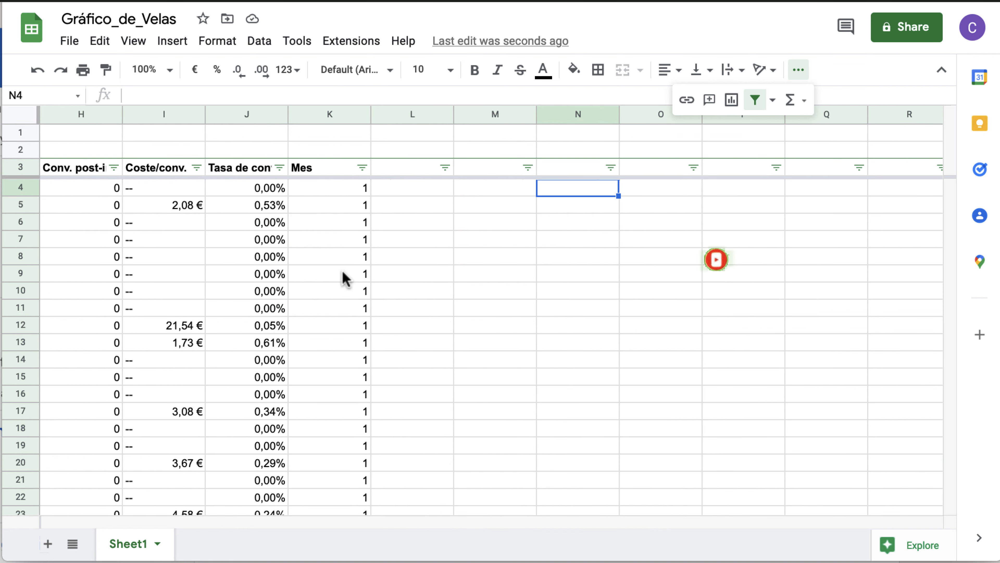
pyautogui.click(11, 167)
pyautogui.click(753, 103)
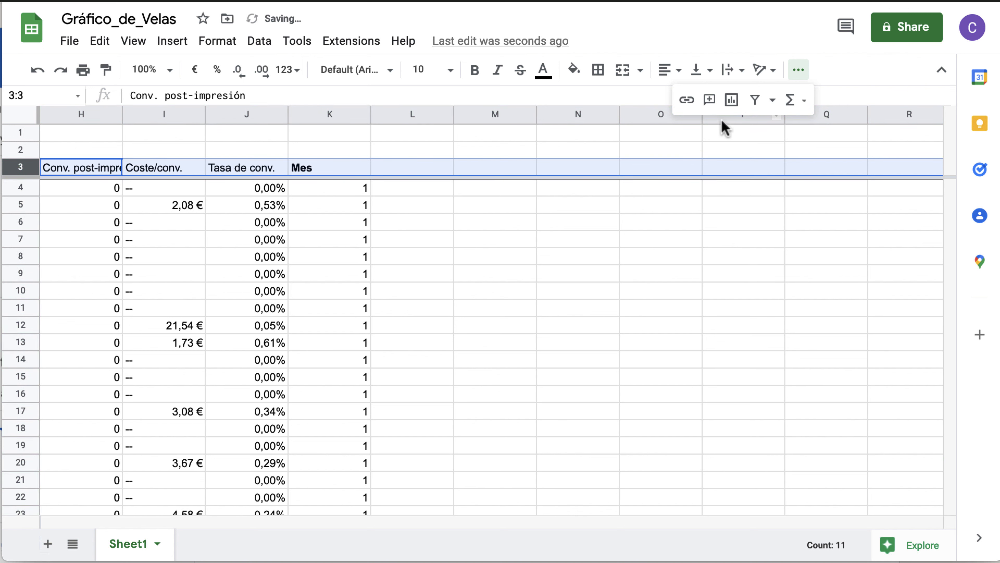
# List the unique months in N4 with the formula =UNIQUE(K3:K), header included.
pyautogui.click(589, 189)
pyautogui.write(')')
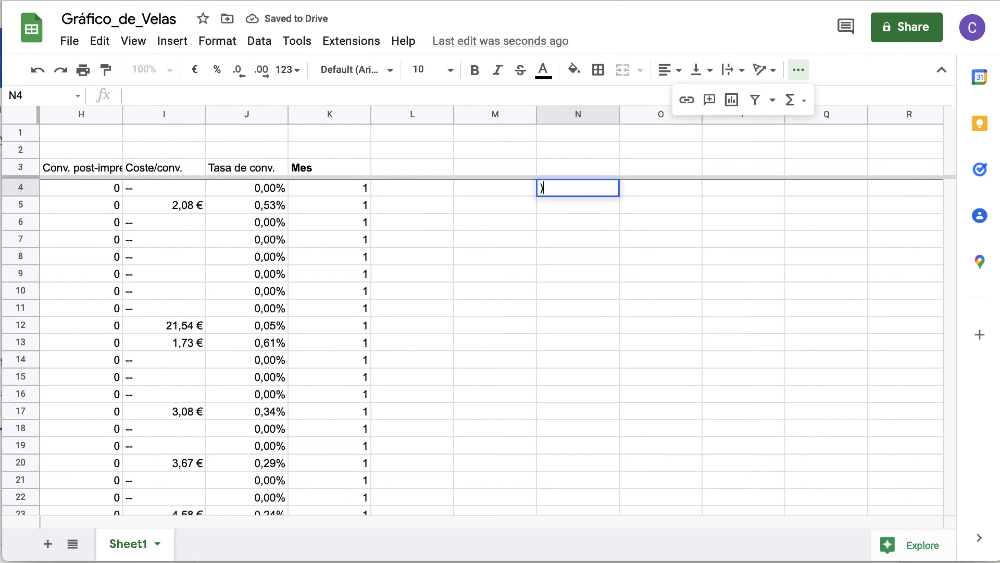
pyautogui.write('=un')
pyautogui.press('Tab')
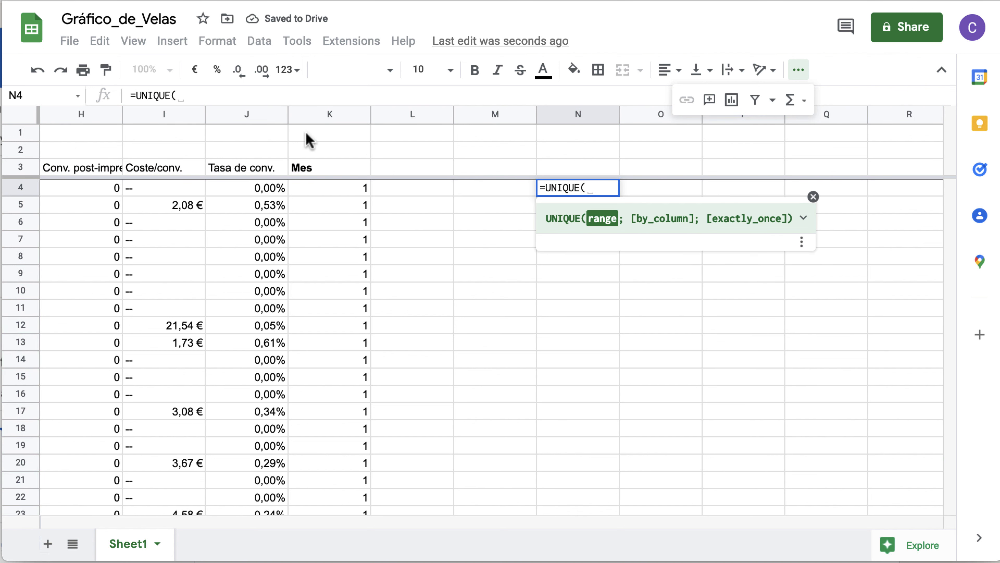
pyautogui.click(318, 172)
pyautogui.write(':K')
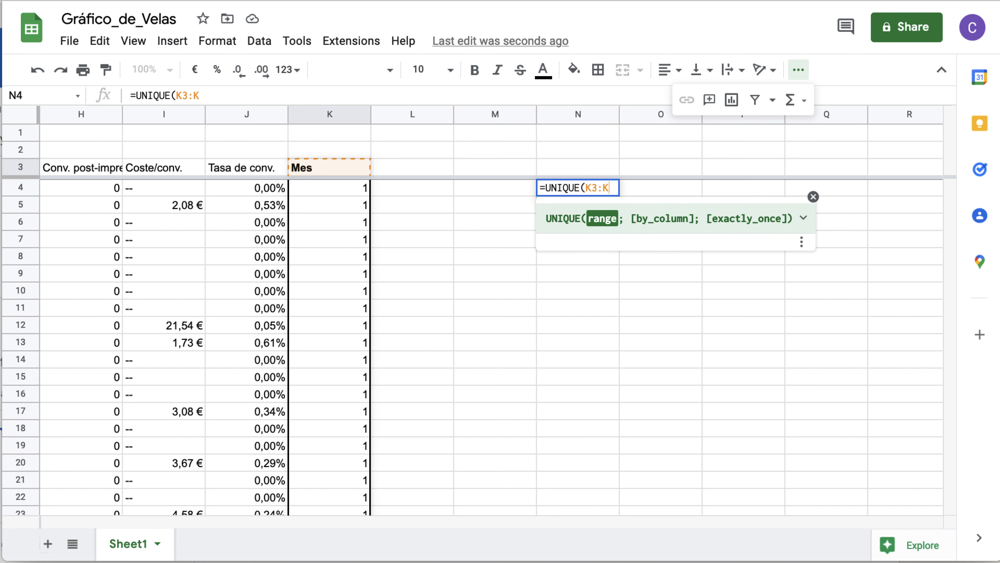
pyautogui.press('Return')
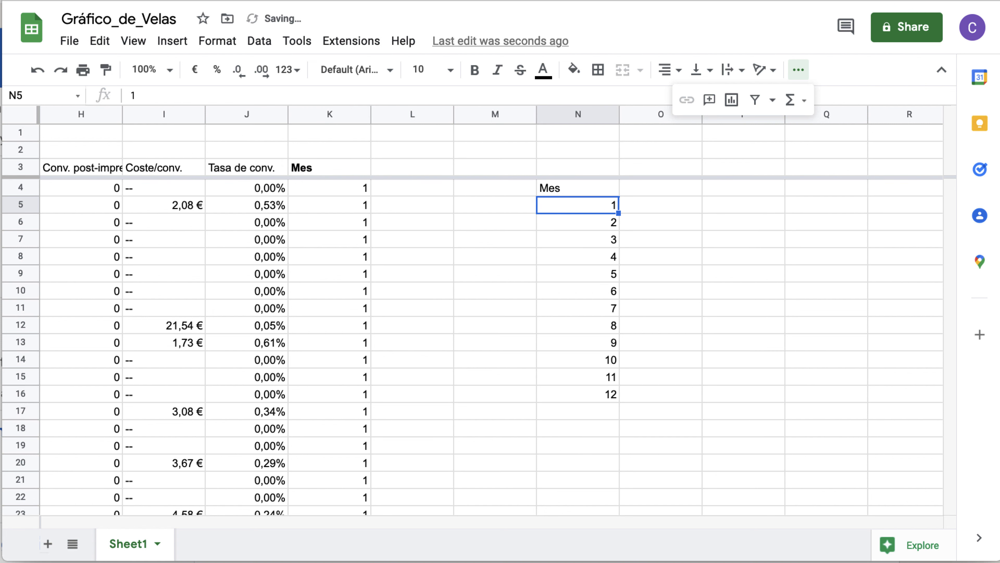
# Enter the headers Min, 25%, 75% and Max in cells O4 to R4 beside Mes.
pyautogui.click(676, 194)
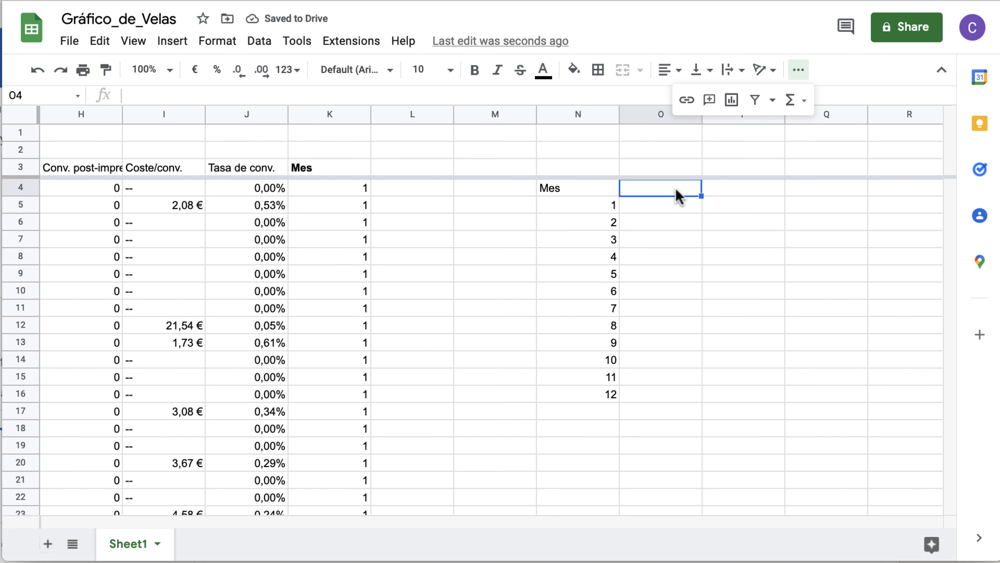
pyautogui.write('Min')
pyautogui.press('Tab')
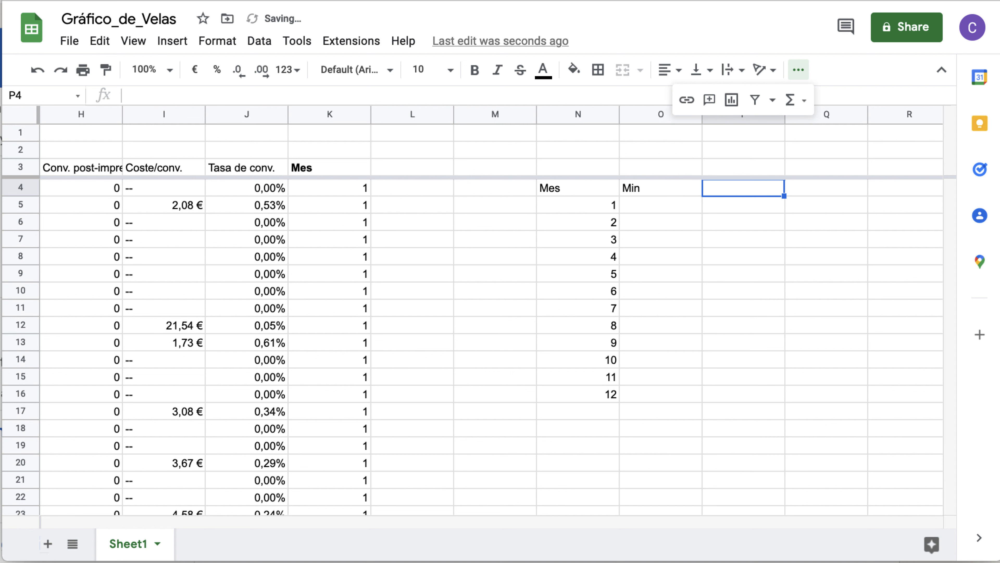
pyautogui.write('25%')
pyautogui.press('Tab')
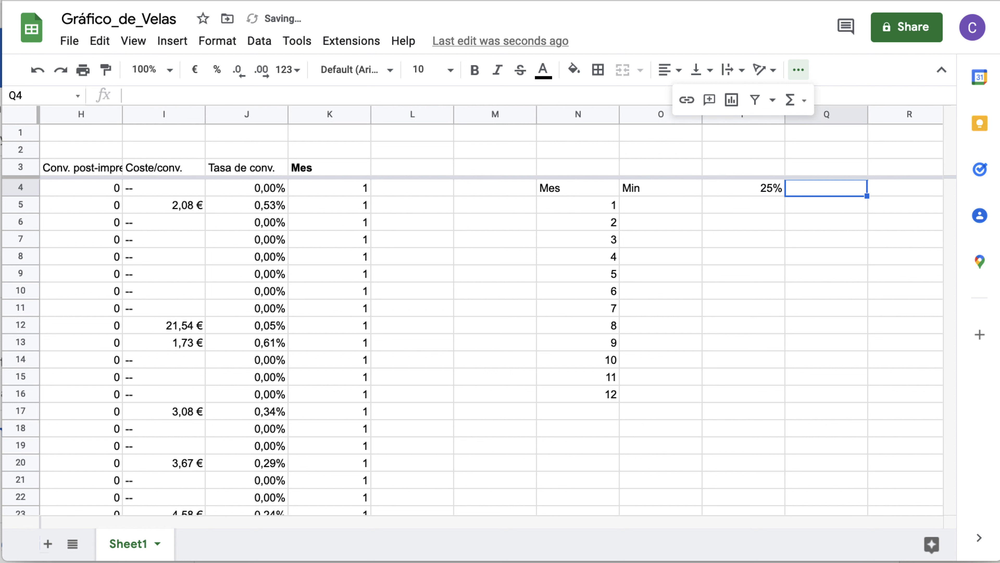
pyautogui.write('75')
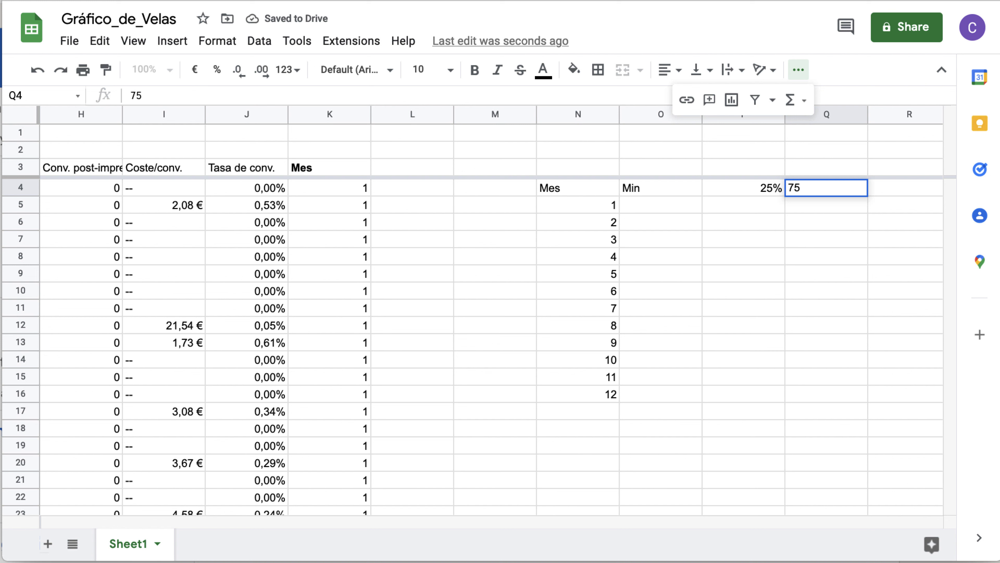
pyautogui.press('Tab')
pyautogui.write('Max')
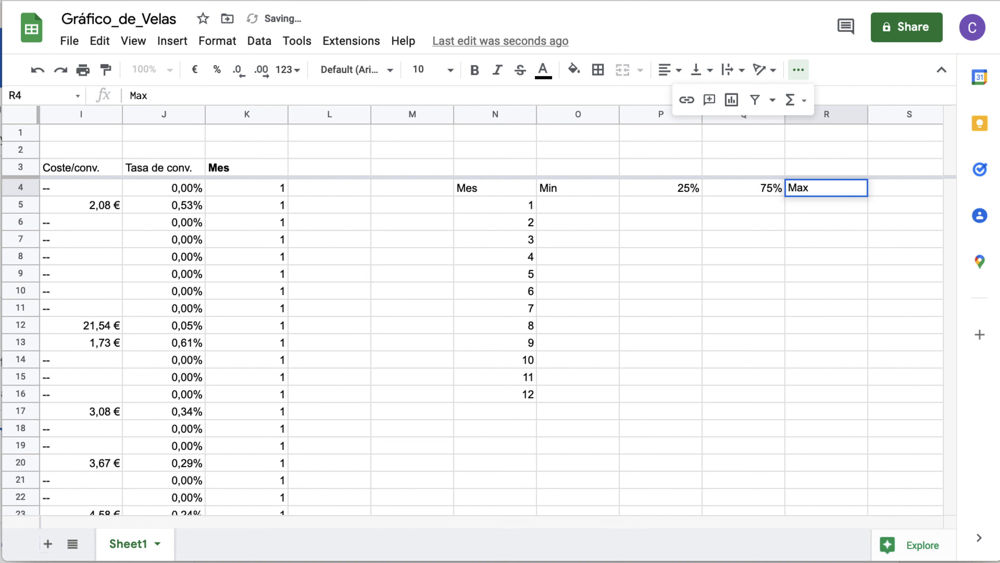
pyautogui.press('Return')
# Make the header cells N4:R4 bold and center them horizontally.
pyautogui.moveTo(470, 188); pyautogui.dragTo(795, 190)
pyautogui.click(475, 72)
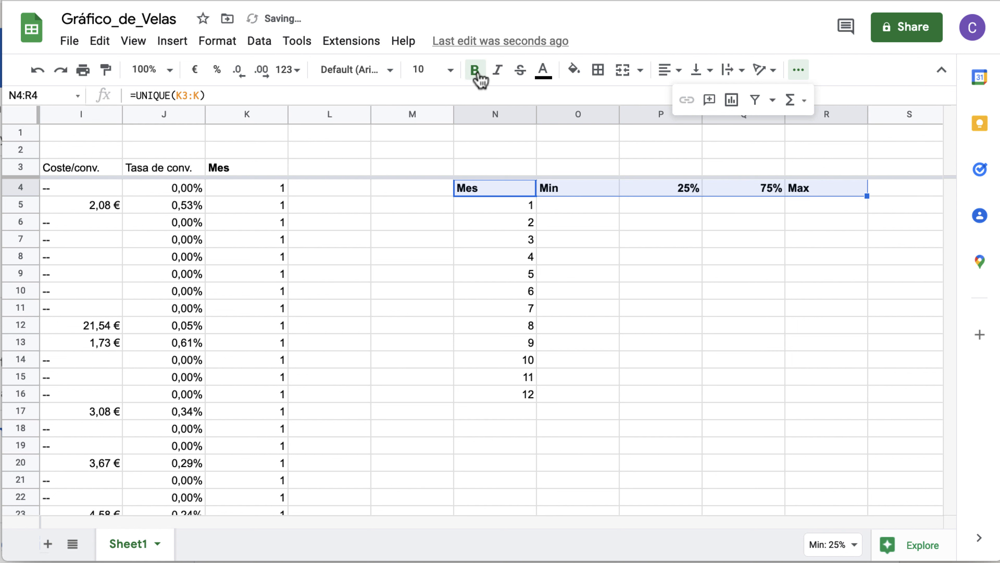
pyautogui.click(669, 70)
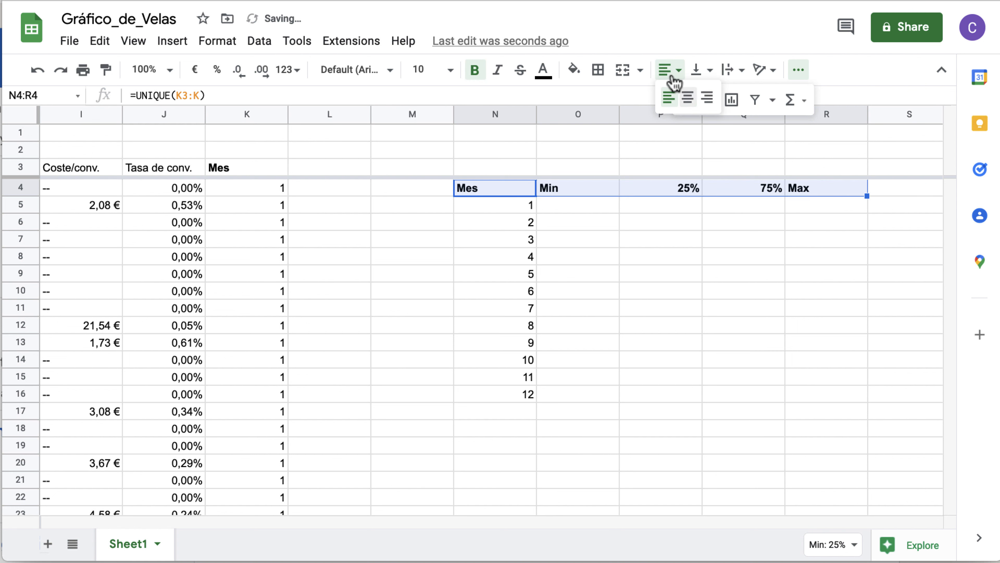
pyautogui.click(689, 100)
# Begin a MINIFS formula in O5 with the Impr. column C:C as its range, using a semicolon as separator.
pyautogui.hscroll(-10, 386, 253)
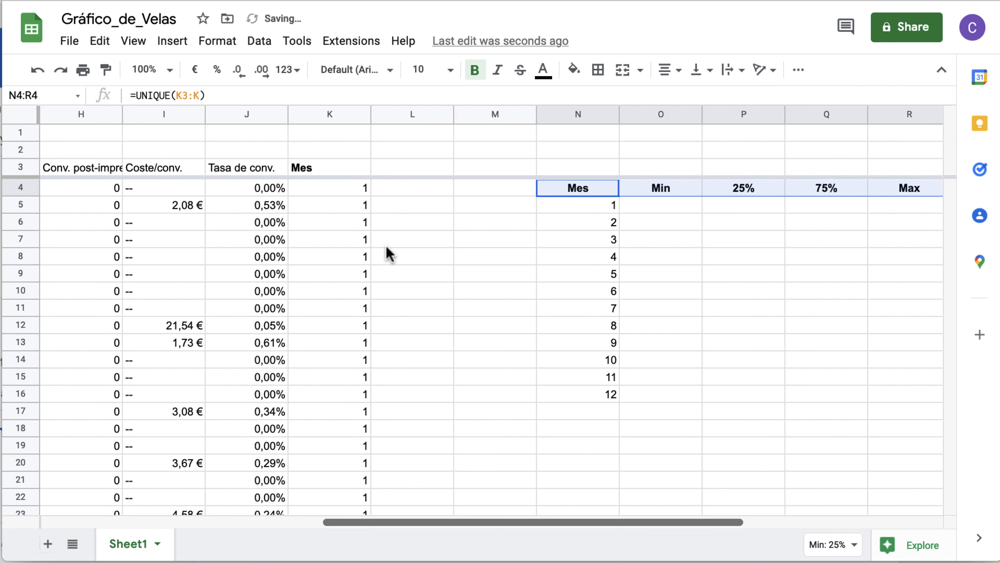
pyautogui.hscroll(-5, 388, 252)
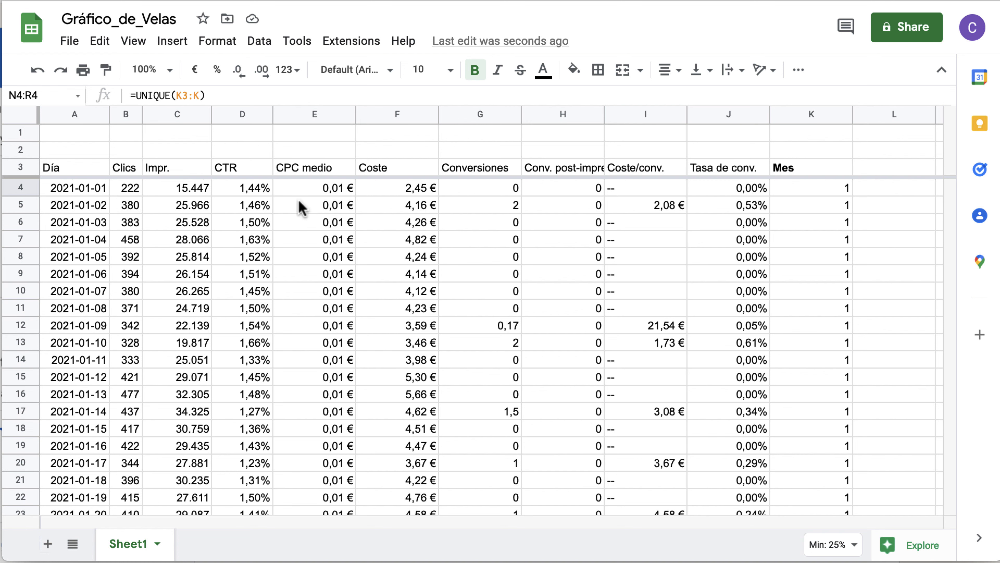
pyautogui.hscroll(10, 469, 262)
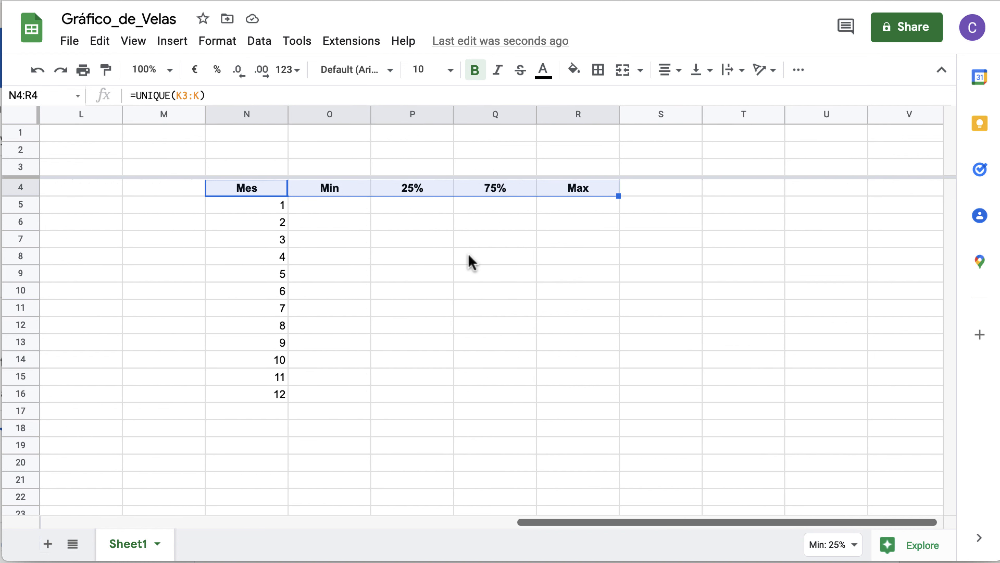
pyautogui.click(326, 209)
pyautogui.write('=')
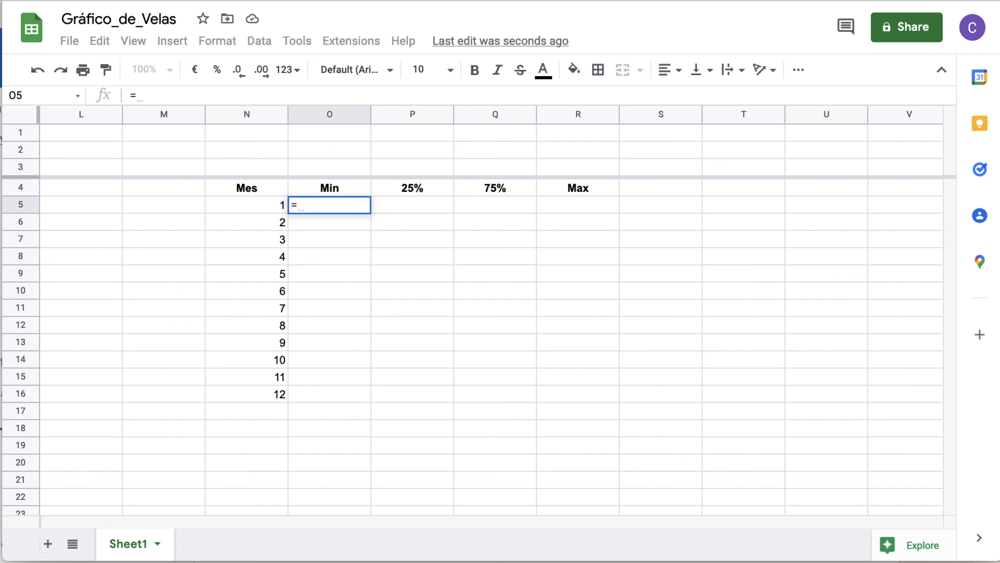
pyautogui.write('min')
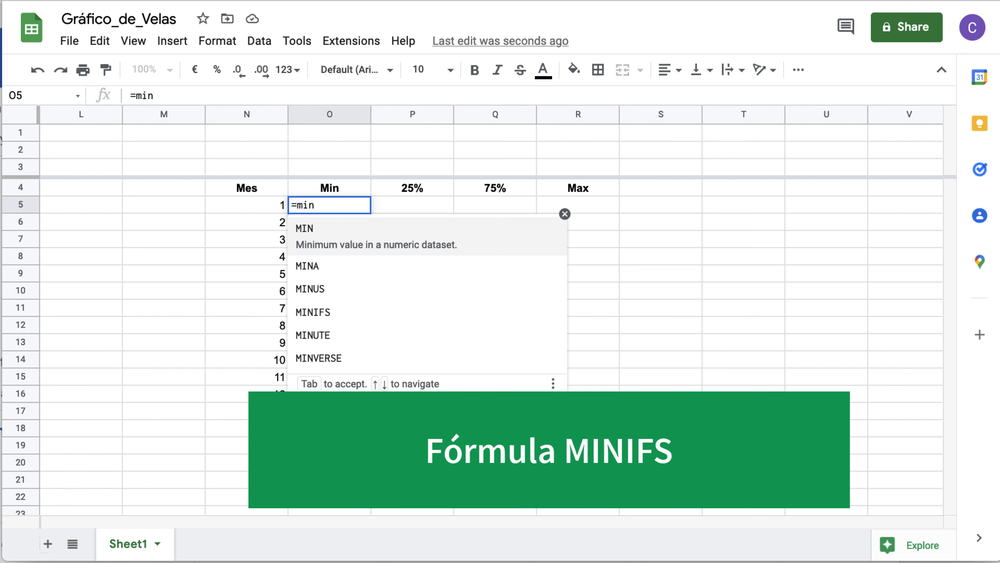
pyautogui.press('Down')
pyautogui.press('Down')
pyautogui.press('Down')
pyautogui.press('Tab')
pyautogui.hscroll(-10, 285, 270)
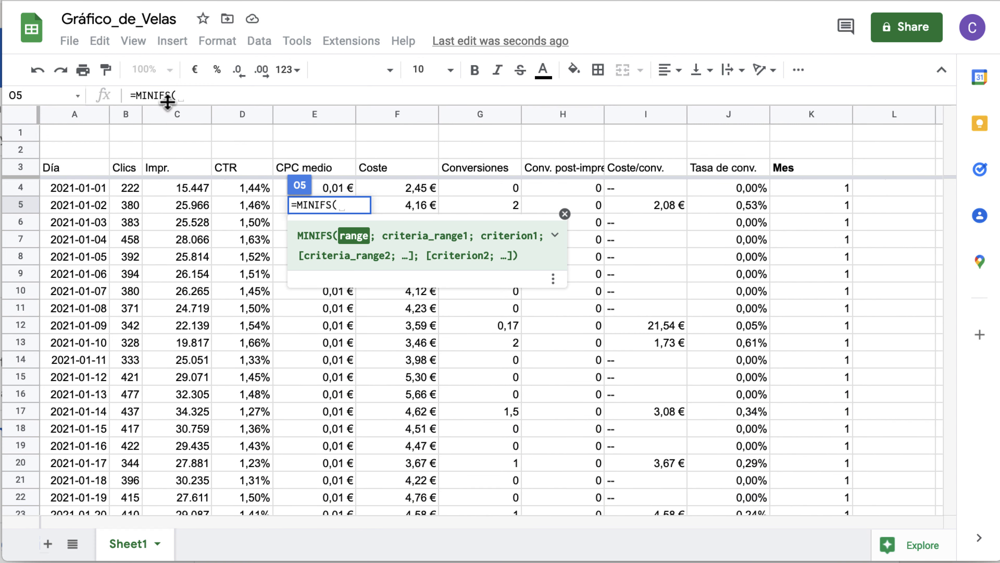
pyautogui.click(173, 117)
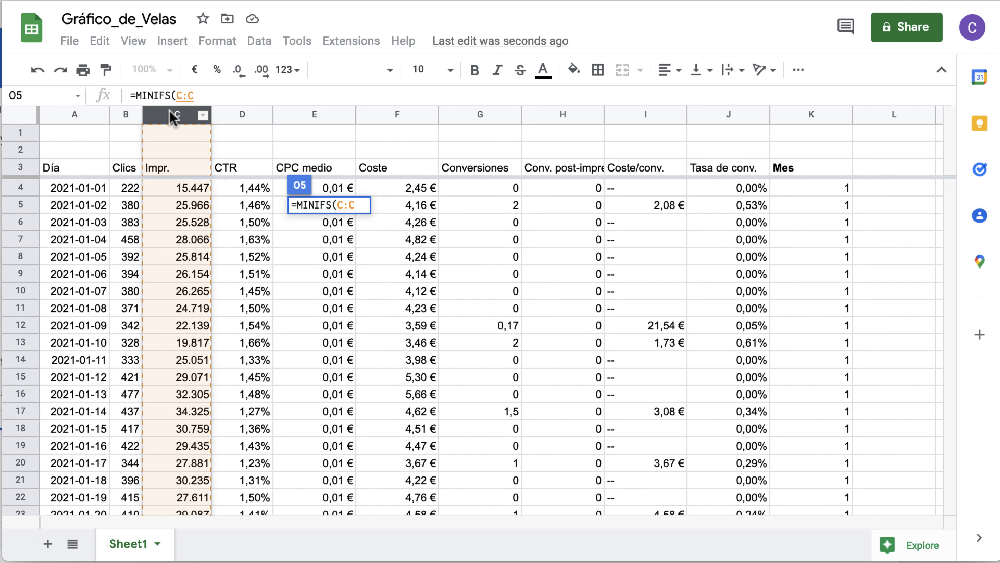
pyautogui.write(',')
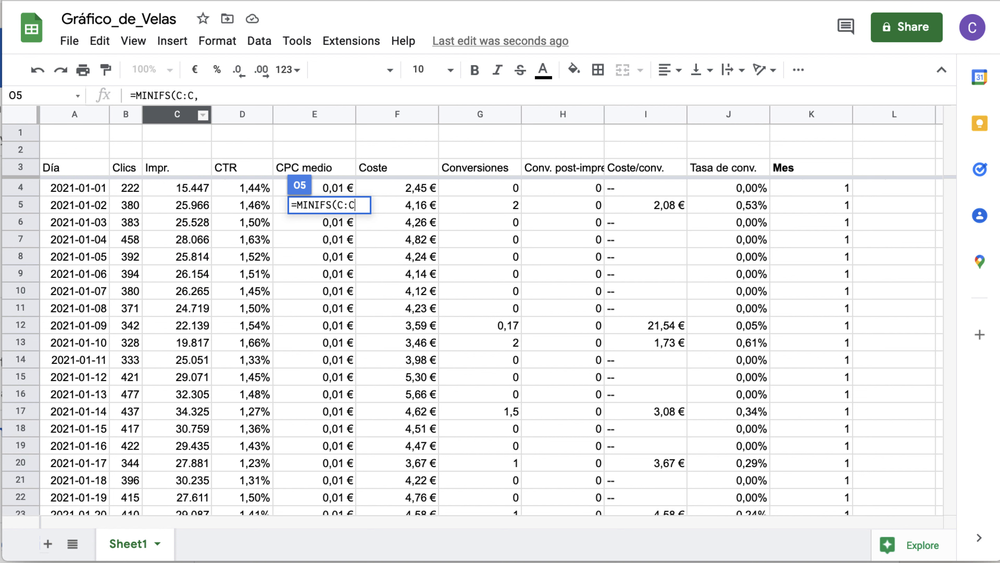
pyautogui.press('BackSpace')
pyautogui.write(';')
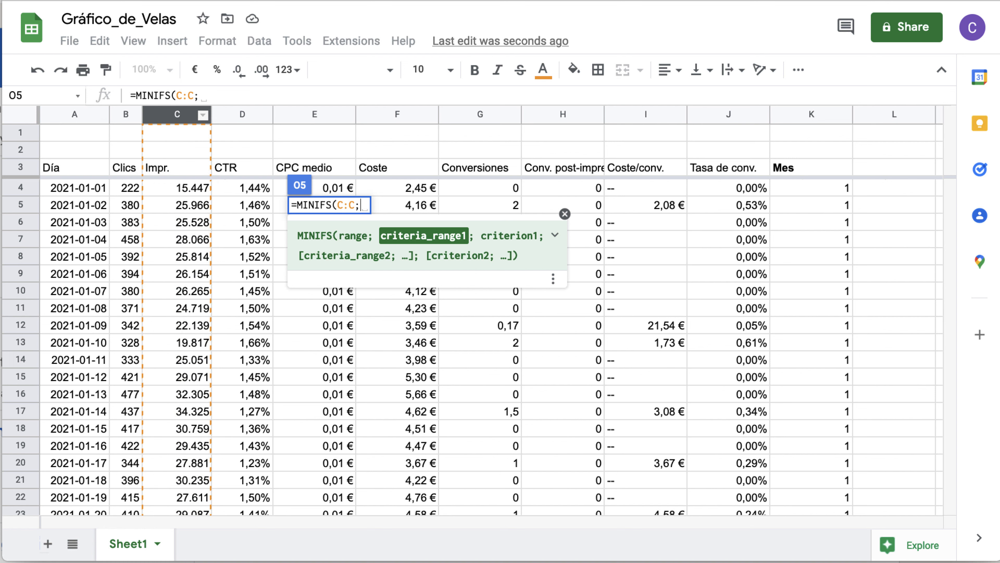
# Complete the MINIFS formula in O5 with the Mes column K:K as criteria range and N5 as criterion.
pyautogui.click(804, 118)
pyautogui.write(';')
pyautogui.hscroll(5, 851, 221)
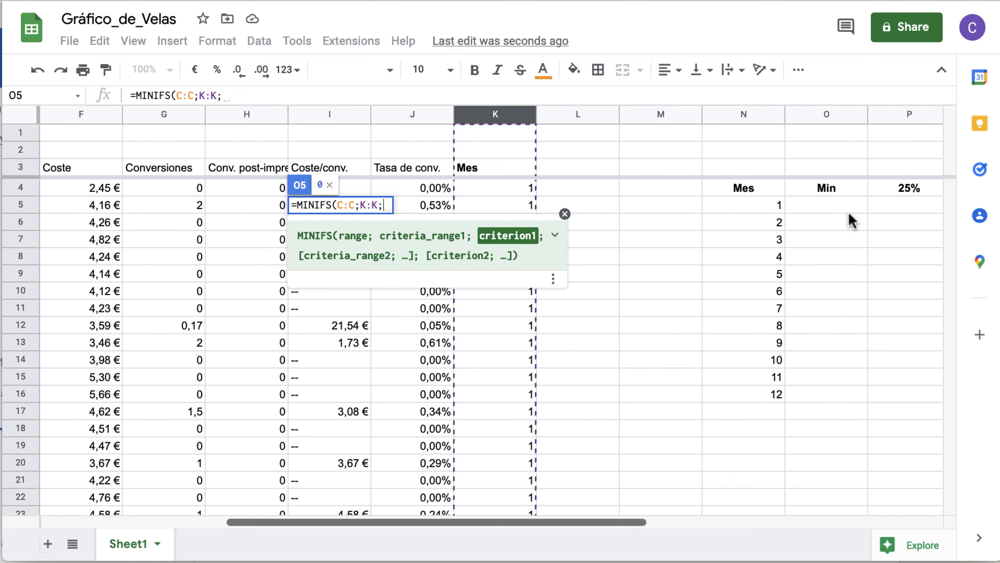
pyautogui.click(761, 211)
pyautogui.press('Return')
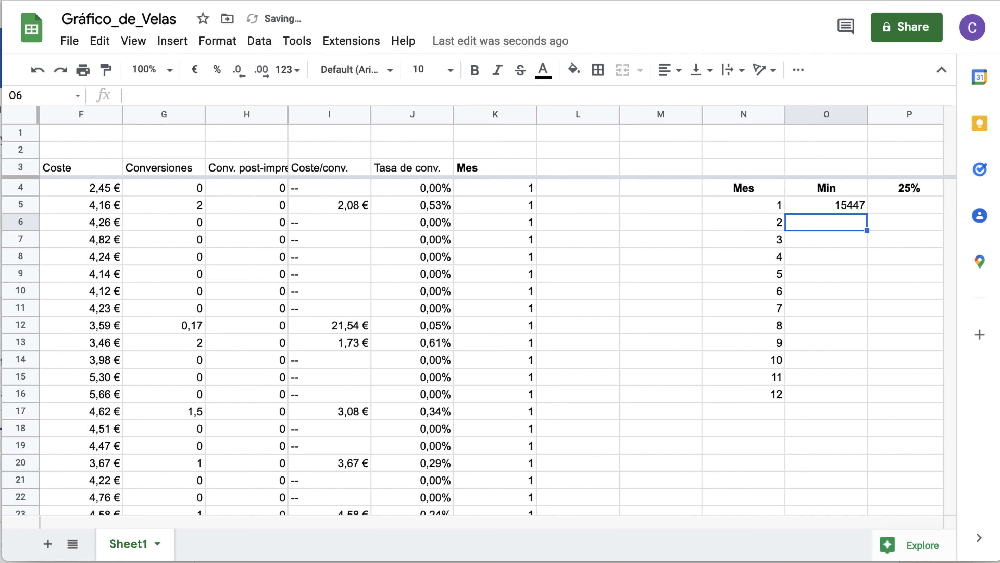
pyautogui.click(858, 207)
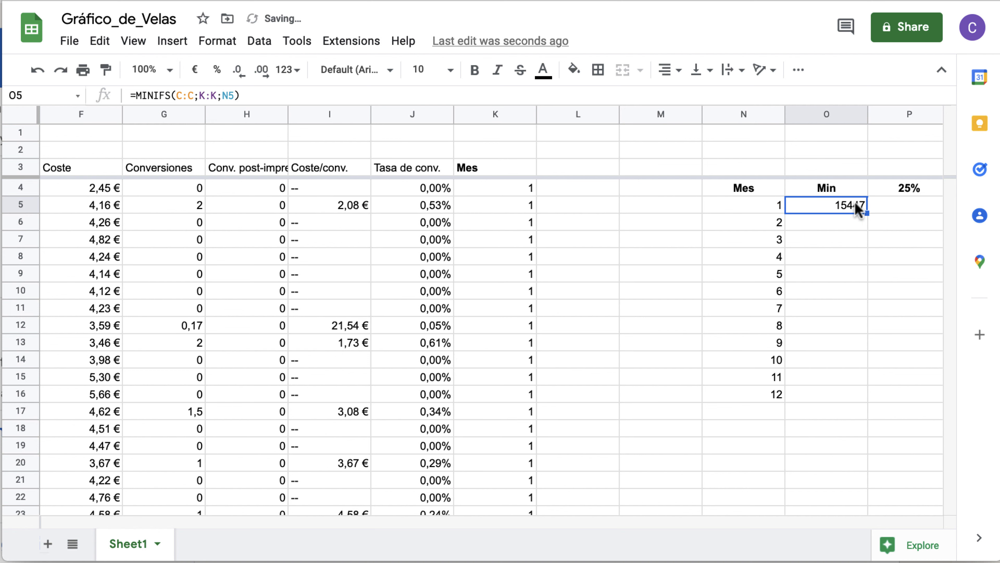
# Add a filter to the data header cells A3:K3.
pyautogui.hscroll(-10, 822, 248)
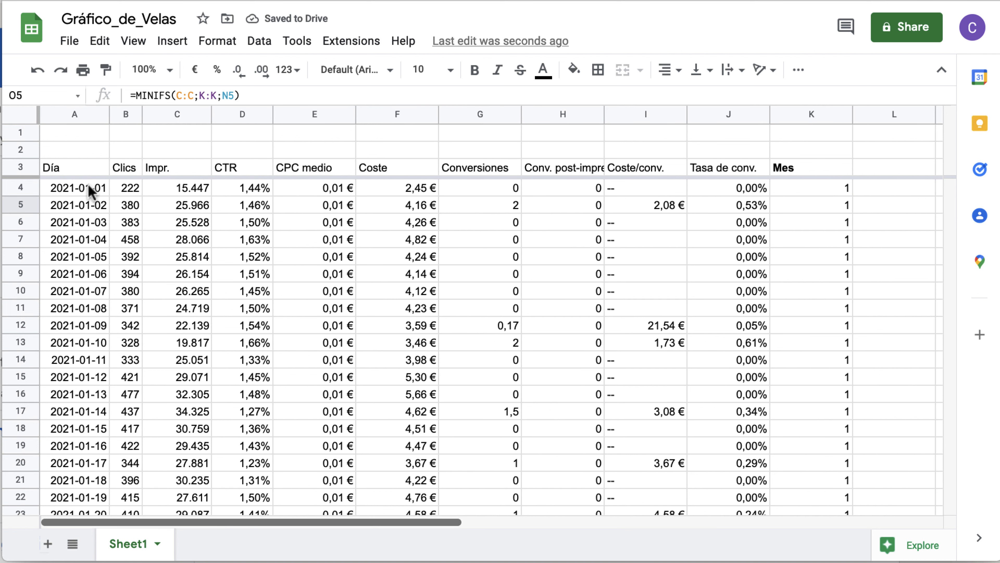
pyautogui.moveTo(107, 165); pyautogui.dragTo(780, 177)
pyautogui.click(799, 70)
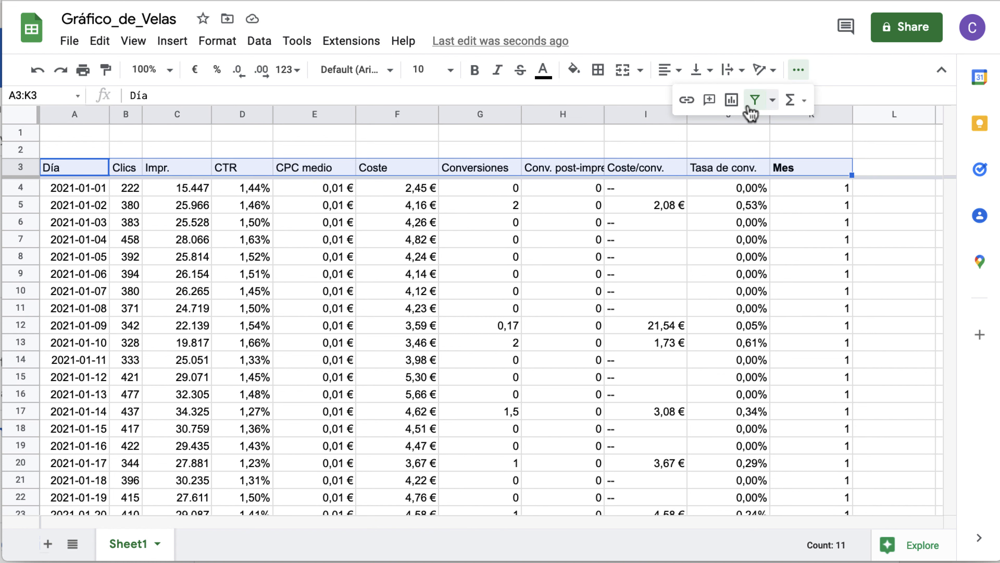
pyautogui.click(755, 100)
# Filter the Mes column to show only the rows of month 1.
pyautogui.click(844, 167)
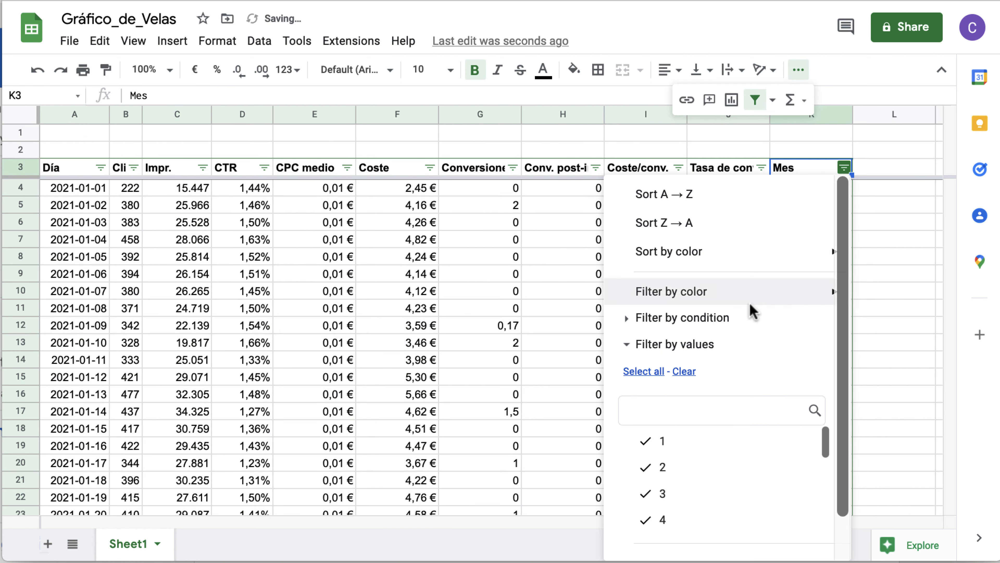
pyautogui.click(684, 372)
pyautogui.click(674, 445)
pyautogui.scroll(-1, 736, 475)
pyautogui.scroll(-5, 735, 476)
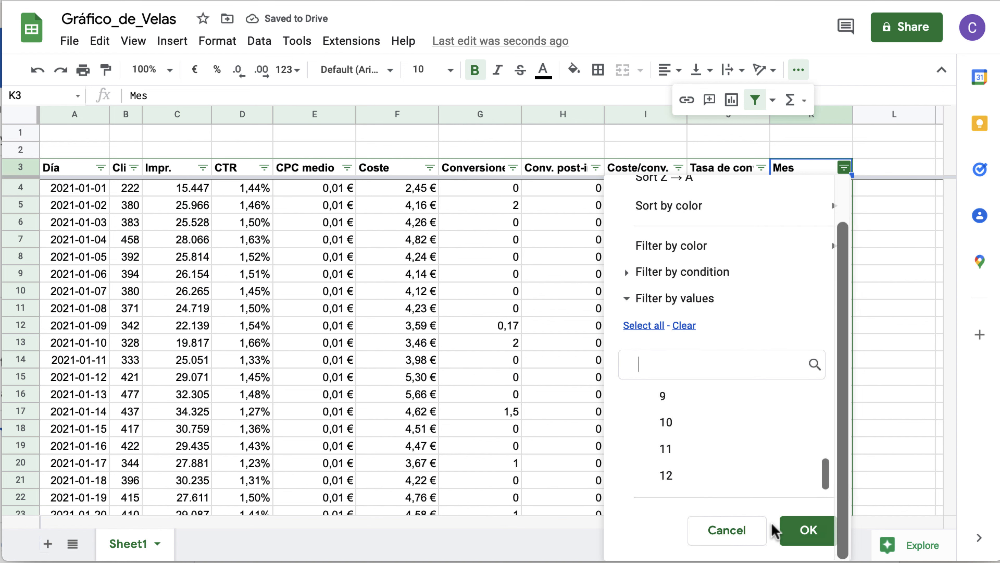
pyautogui.click(797, 531)
# Examine the Impr. values of month 1 to check the minimum calculated in O5.
pyautogui.scroll(-5, 804, 319)
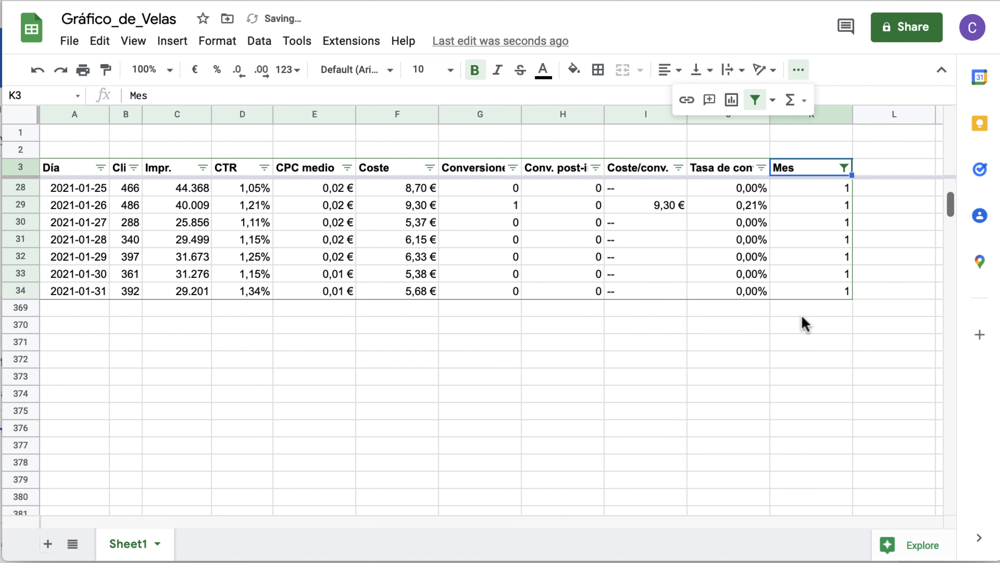
pyautogui.scroll(4, 804, 324)
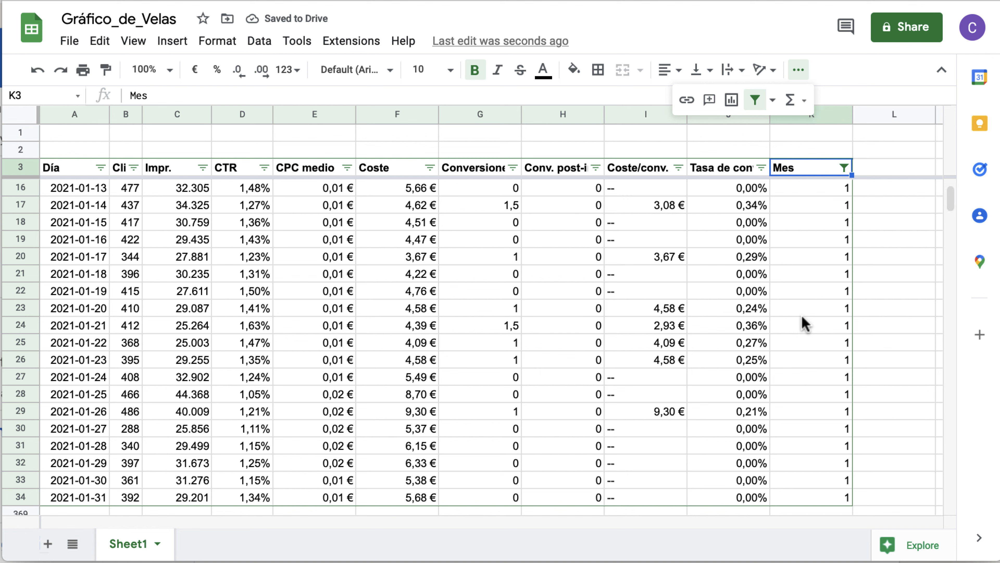
pyautogui.scroll(4, 804, 324)
pyautogui.click(187, 189)
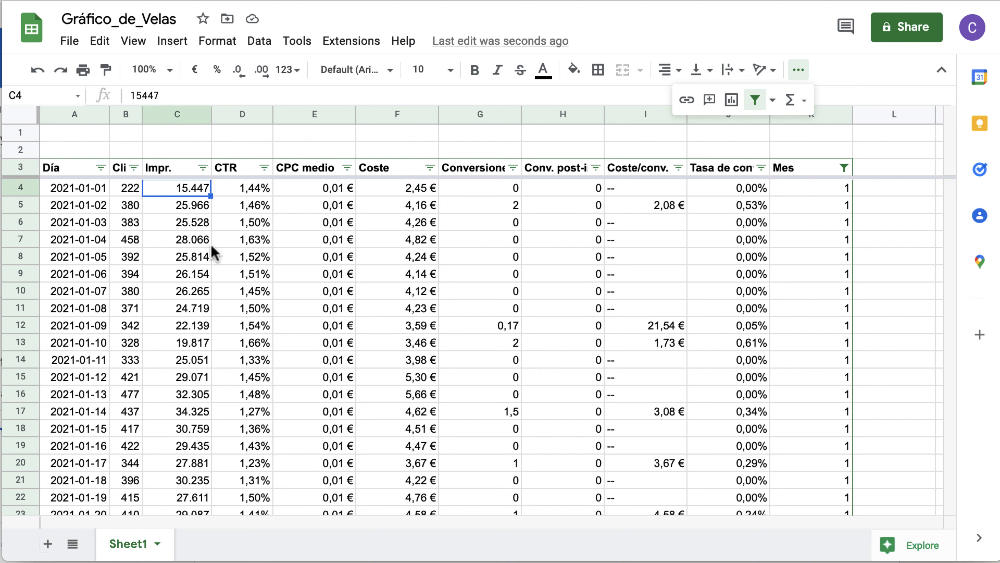
pyautogui.scroll(-4, 177, 216)
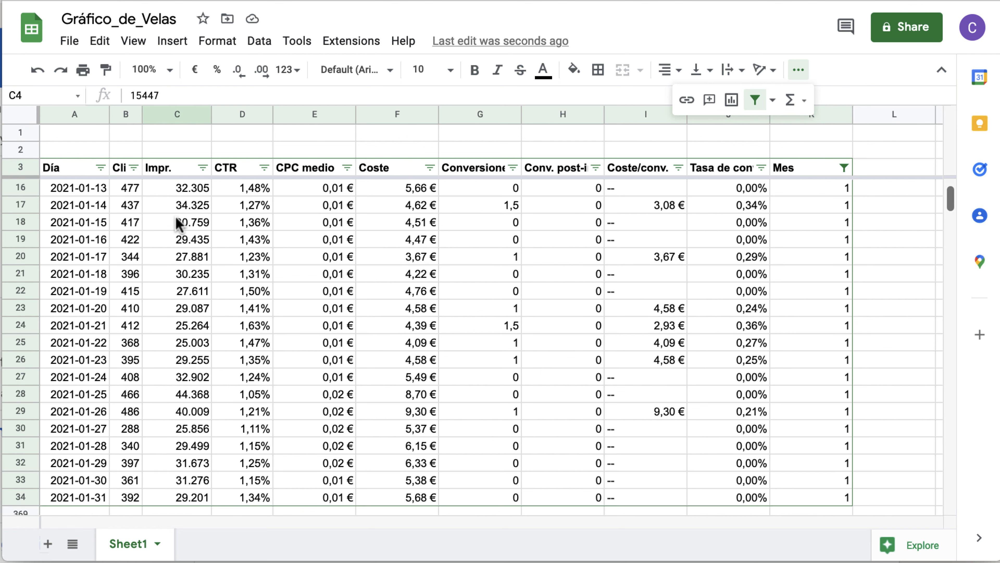
pyautogui.scroll(-2, 177, 224)
pyautogui.scroll(5, 179, 223)
# Reset the Mes column filter by selecting all month values again.
pyautogui.click(844, 168)
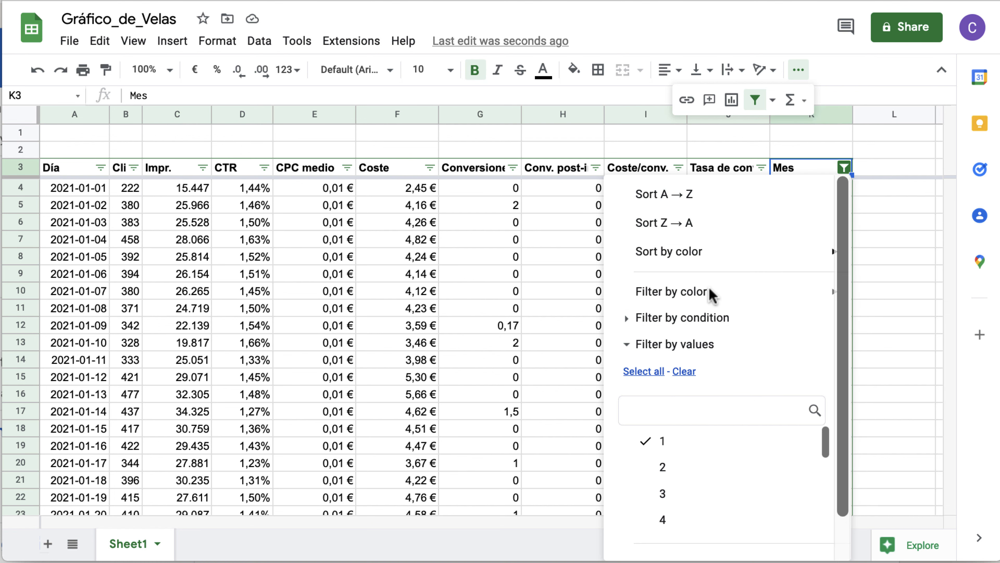
pyautogui.click(643, 371)
pyautogui.scroll(-6, 823, 504)
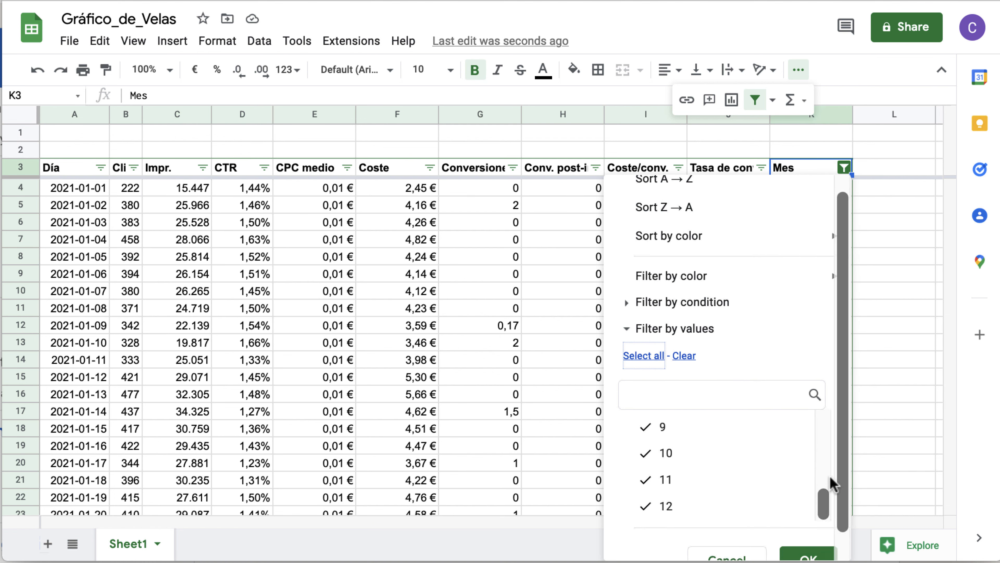
pyautogui.scroll(-2, 832, 482)
pyautogui.click(813, 538)
# Start a MAXIFS formula in R5 under Max, using the Impr. column C:C as its range.
pyautogui.hscroll(10, 837, 373)
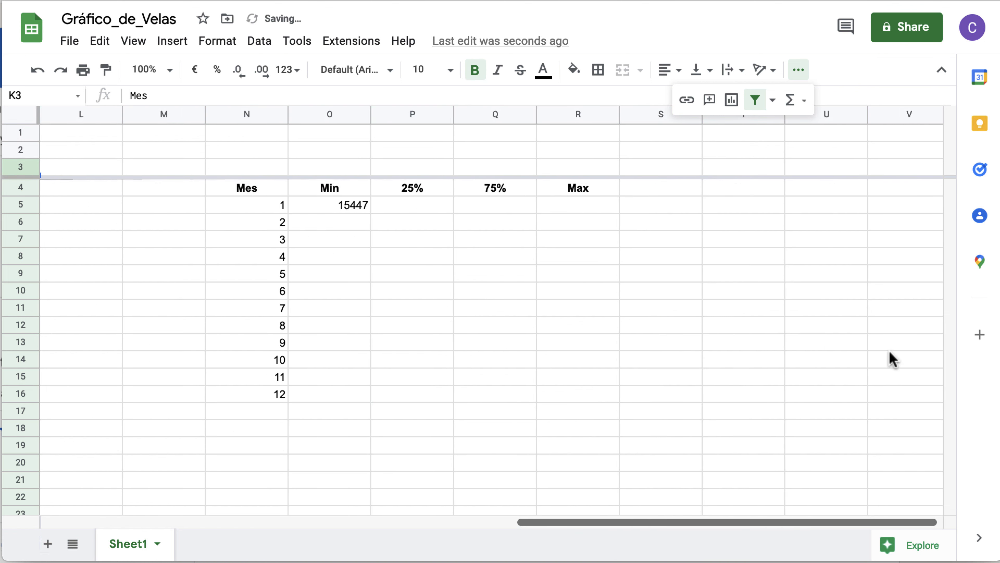
pyautogui.hscroll(1, 892, 358)
pyautogui.click(494, 213)
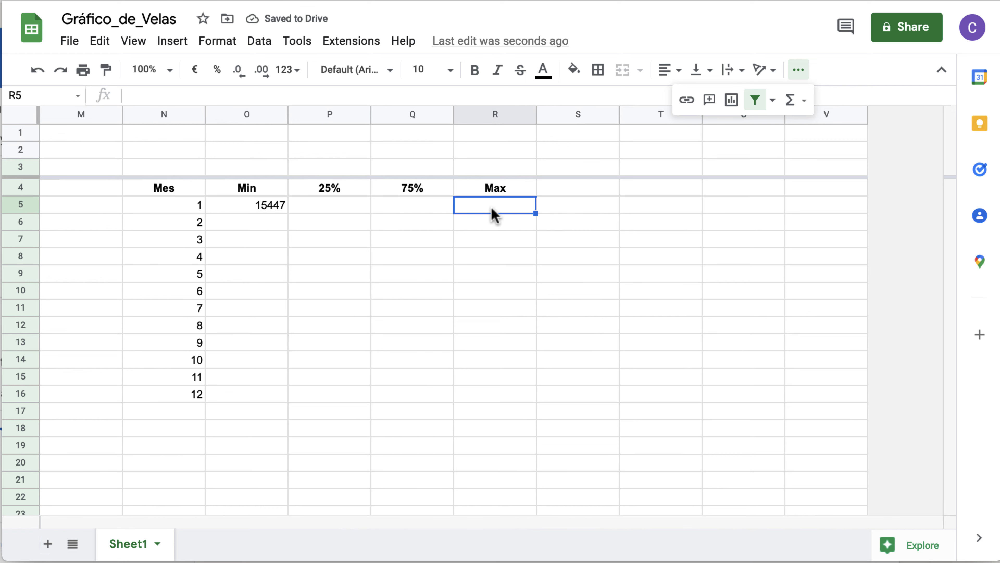
pyautogui.write('=max')
pyautogui.press('Down')
pyautogui.press('Down')
pyautogui.press('Tab')
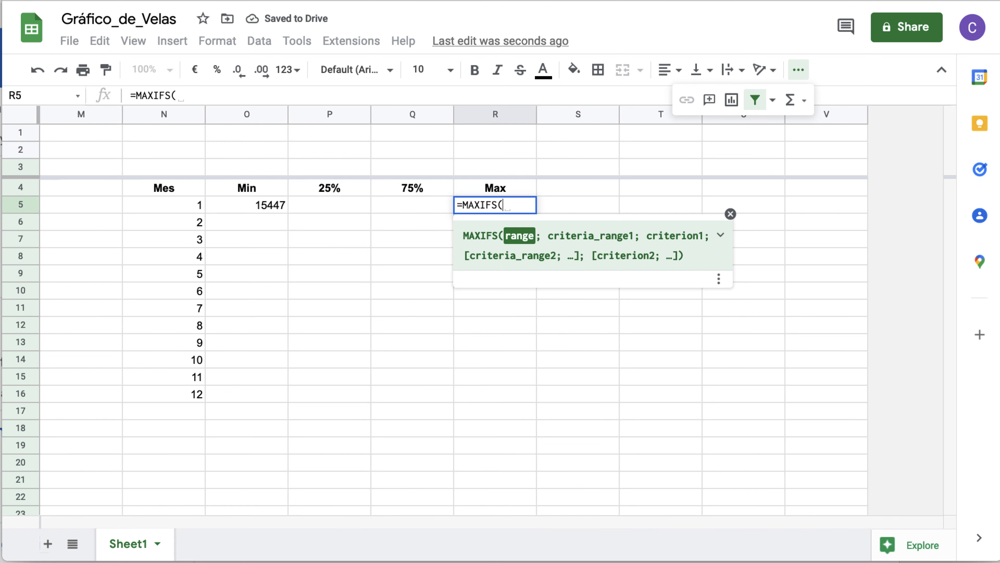
pyautogui.hscroll(-12, 397, 221)
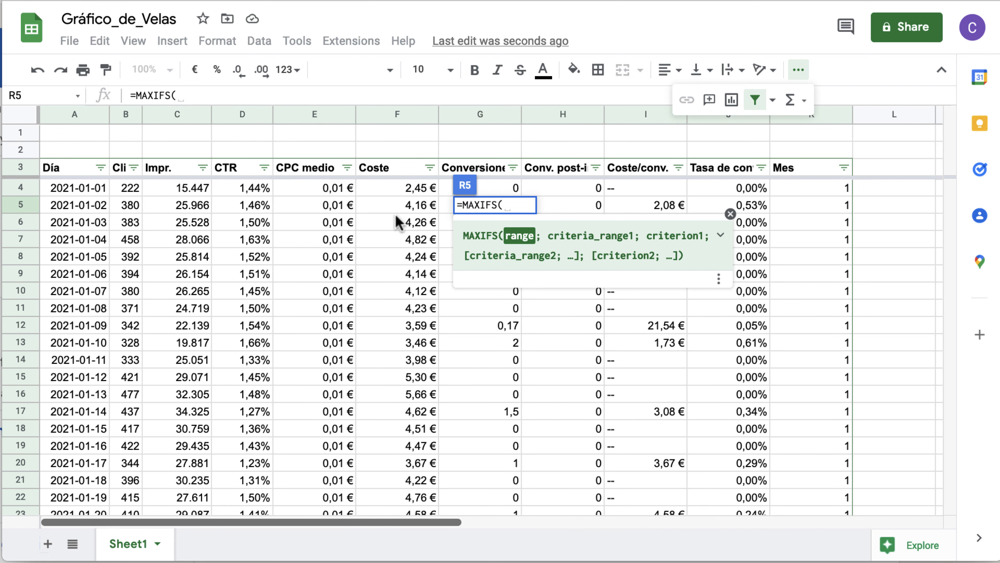
pyautogui.click(173, 118)
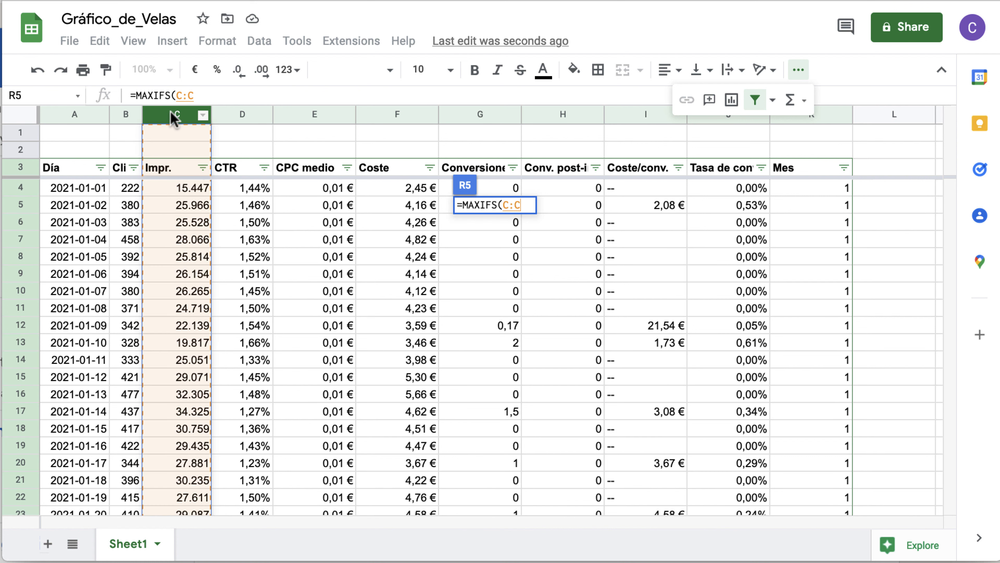
pyautogui.write(';')
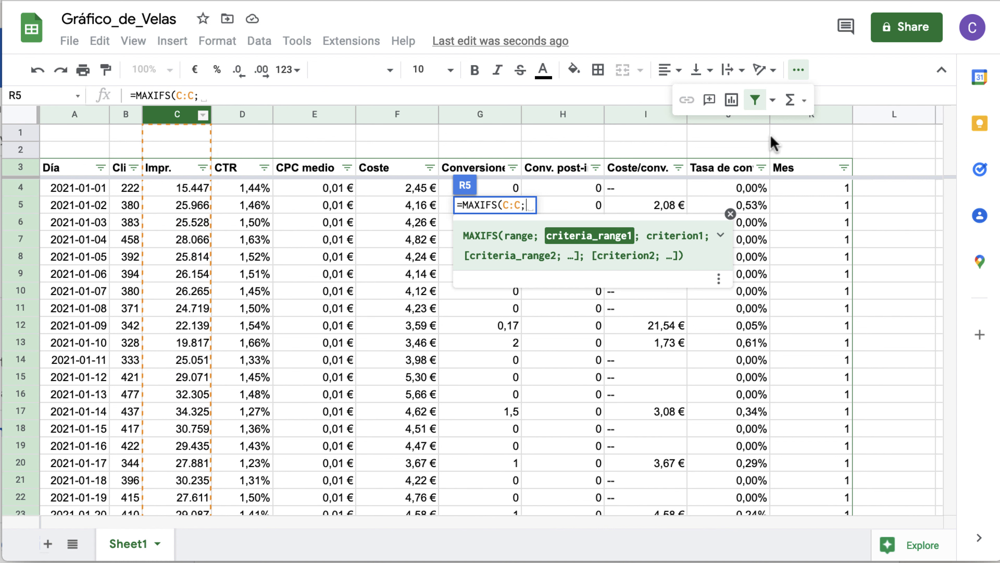
# Complete the MAXIFS formula in R5 with K:K as the criteria range and the month cell N5 as the criterion.
pyautogui.click(822, 116)
pyautogui.write(';')
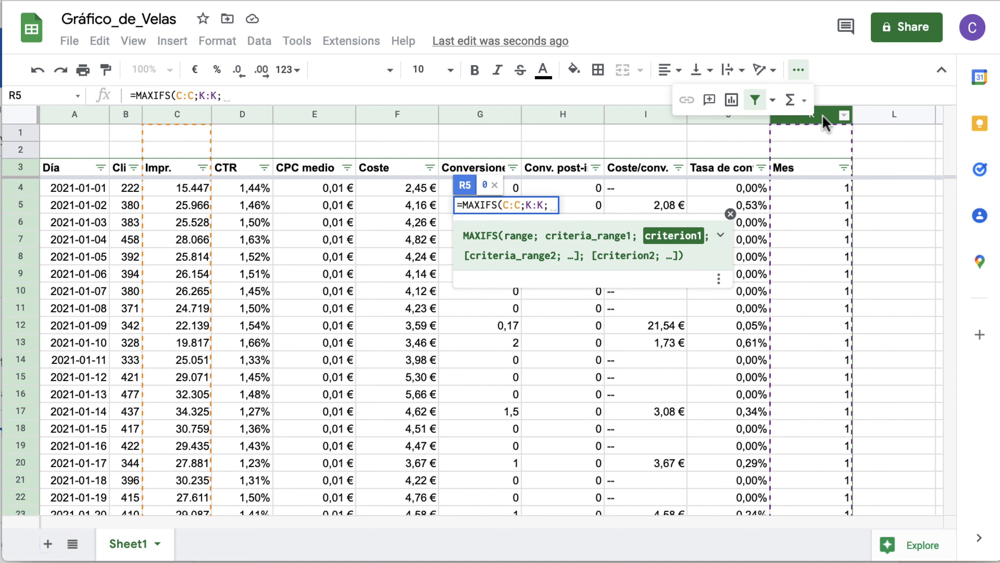
pyautogui.hscroll(3, 837, 217)
pyautogui.hscroll(-3, 837, 216)
pyautogui.hscroll(6, 835, 217)
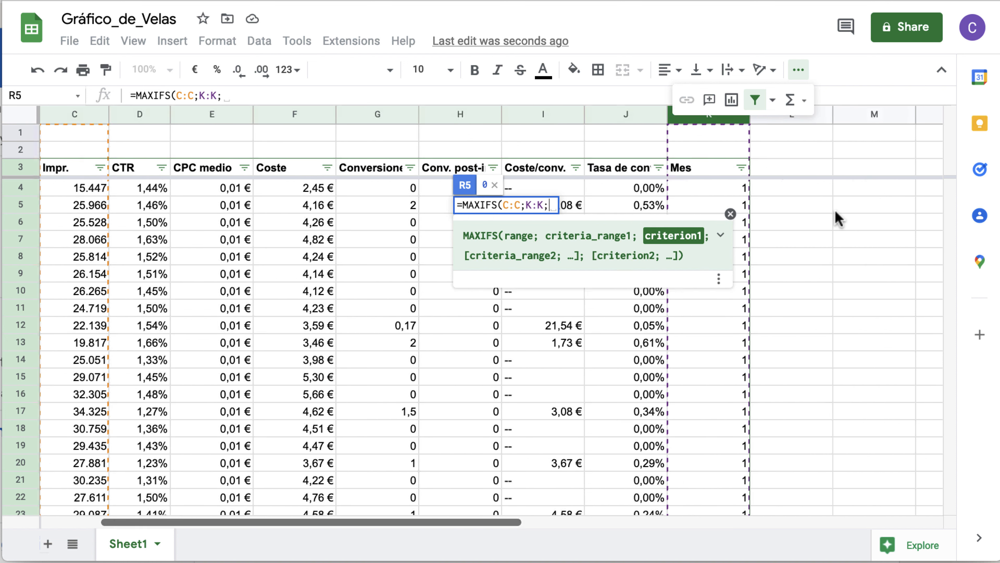
pyautogui.click(694, 205)
pyautogui.press('Return')
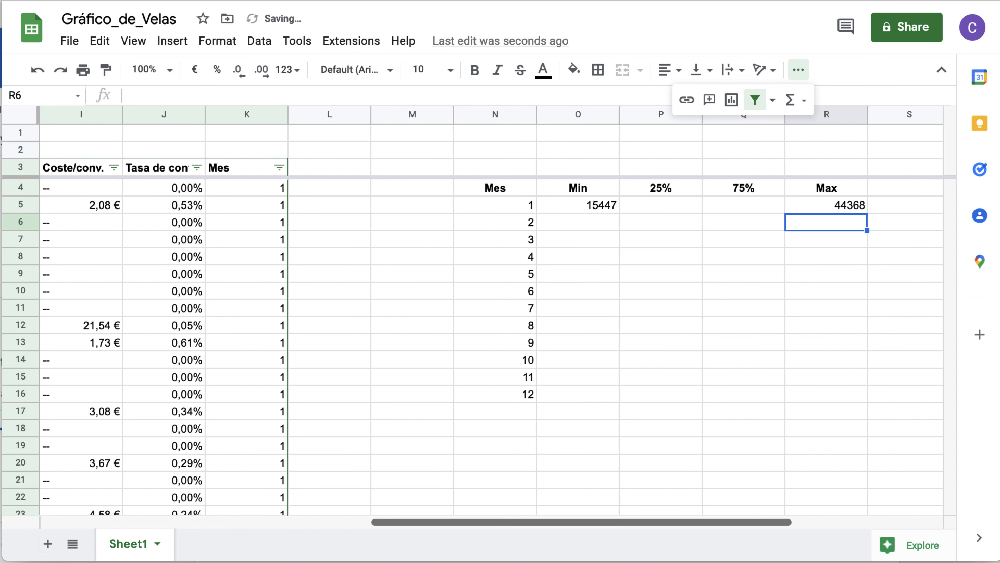
# Format O5:R5 as numbers without decimals and fill the row down to row 16.
pyautogui.moveTo(600, 206); pyautogui.dragTo(846, 209)
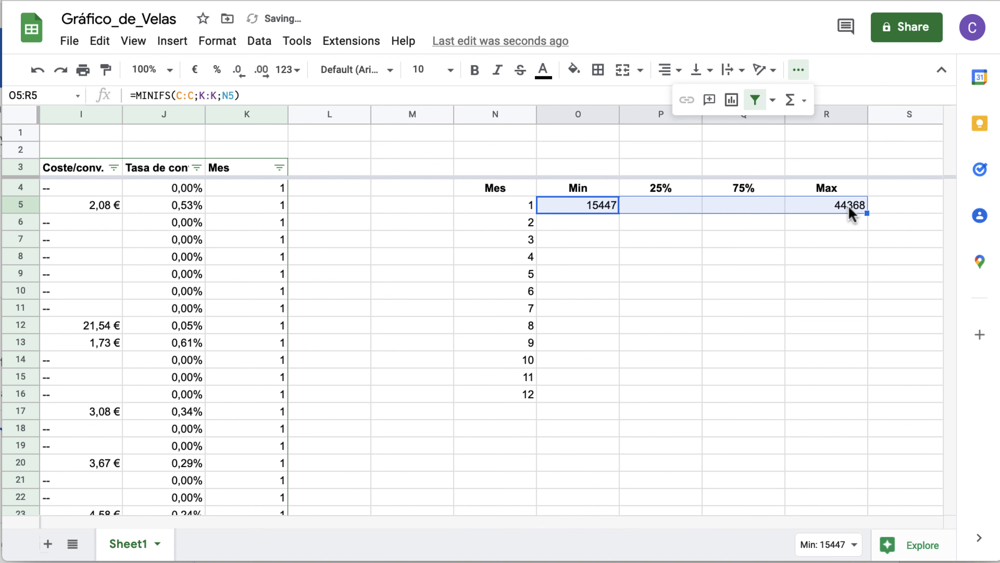
pyautogui.click(287, 70)
pyautogui.click(324, 163)
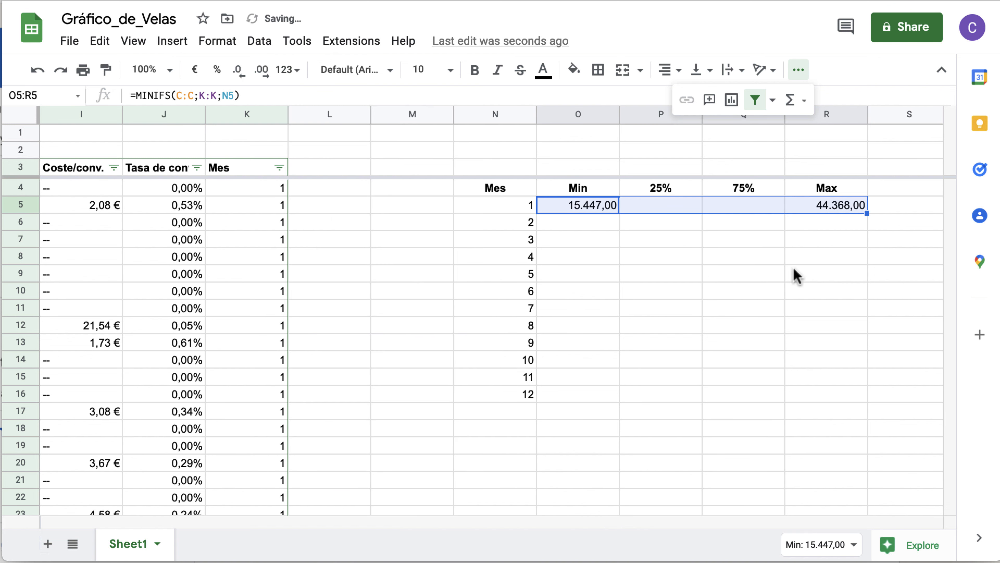
pyautogui.click(240, 70)
pyautogui.click(240, 70)
pyautogui.moveTo(867, 214); pyautogui.dragTo(867, 394)
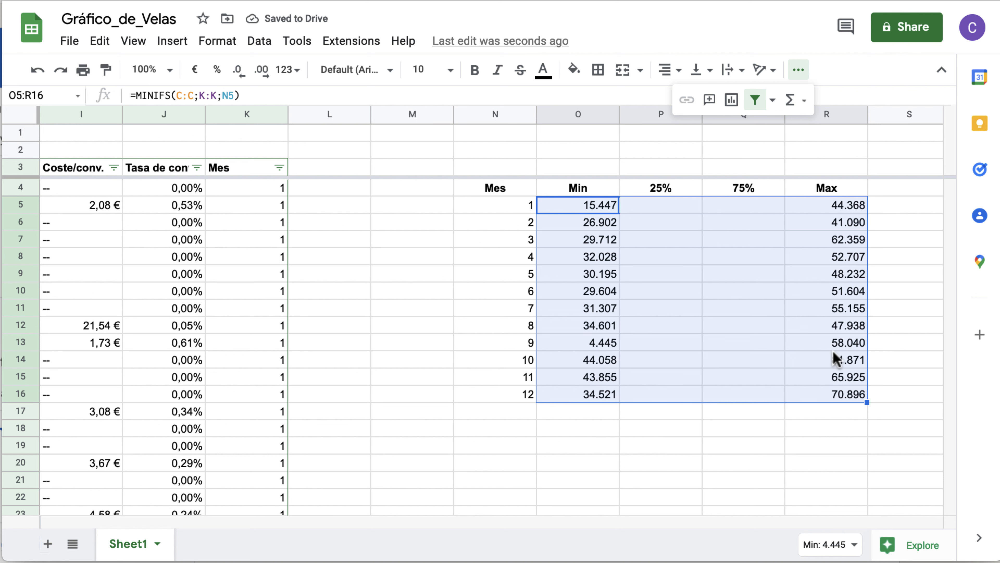
pyautogui.click(764, 432)
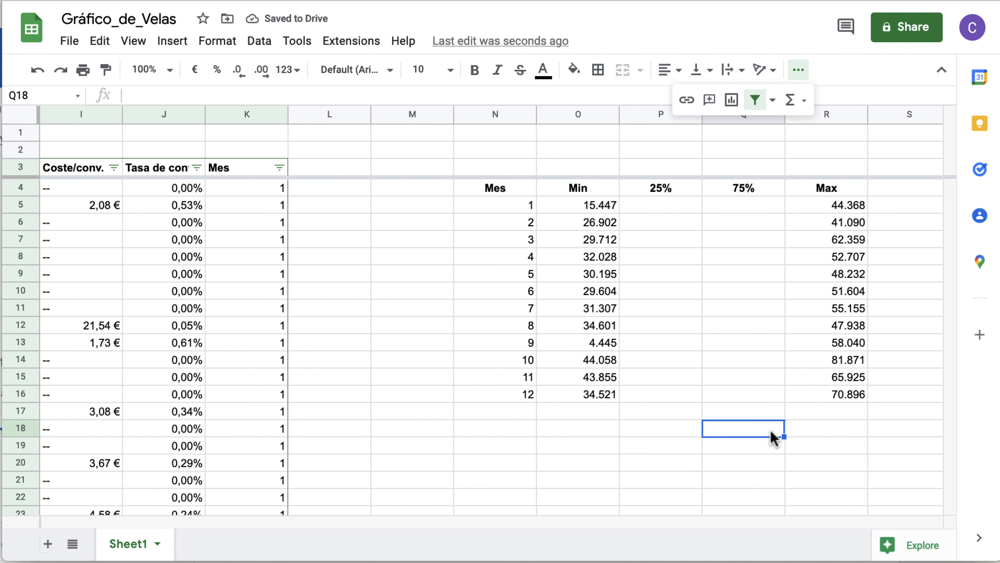
# Start a PERCENTILE formula in P5 with a nested FILTER on the absolute range $K$4:$K.
pyautogui.click(670, 205)
pyautogui.hscroll(-1, 669, 205)
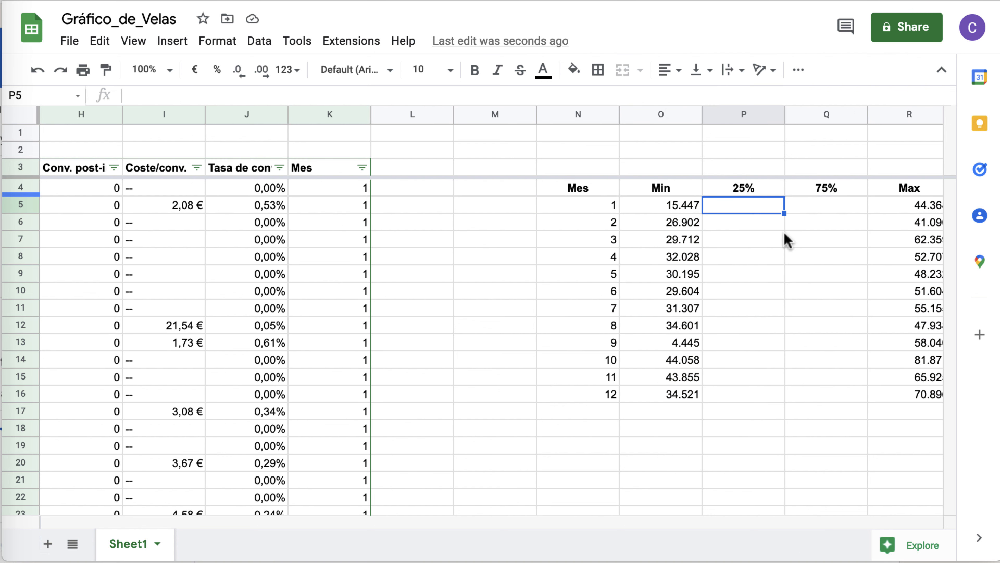
pyautogui.write('=perce')
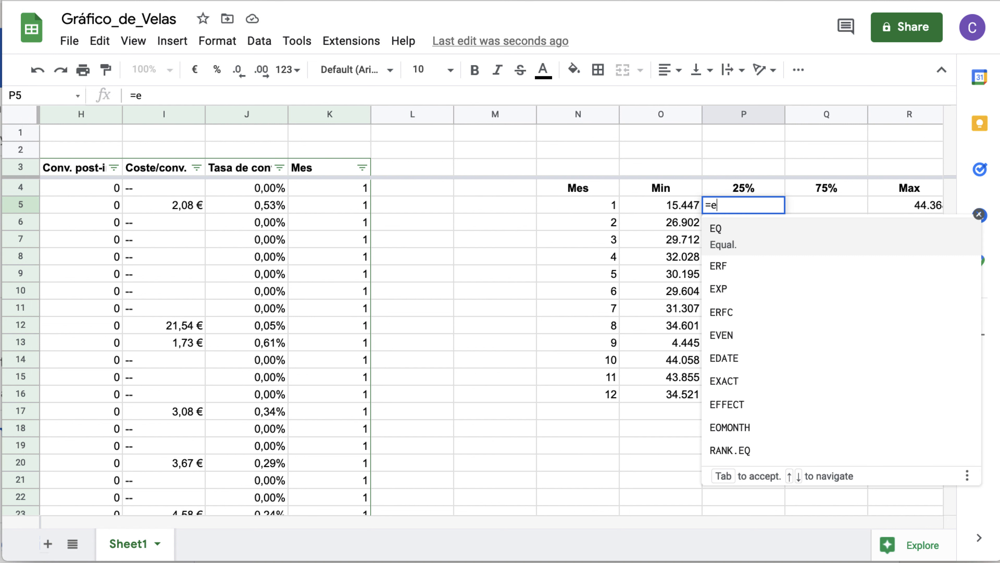
pyautogui.press('Down')
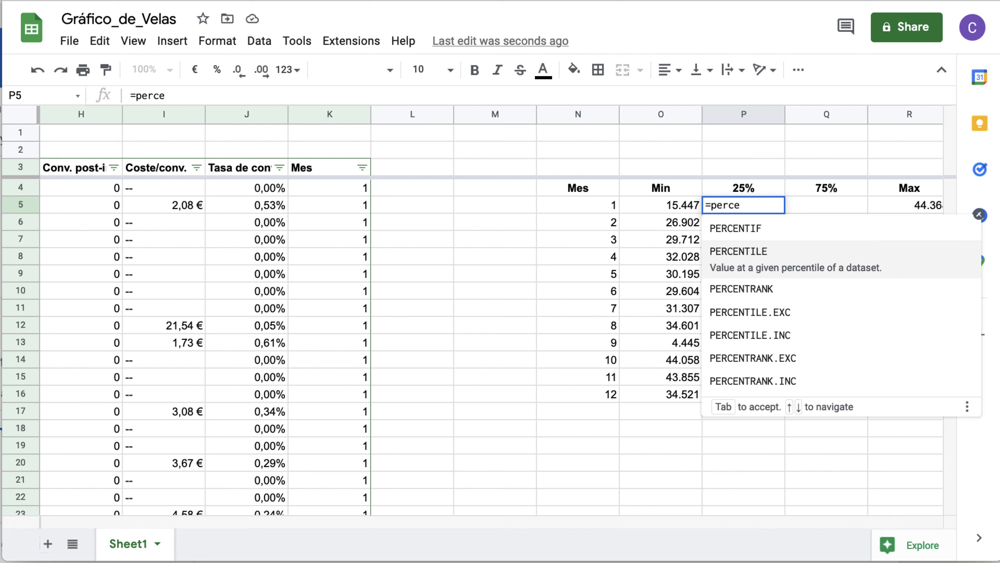
pyautogui.press('Tab')
pyautogui.write('fil')
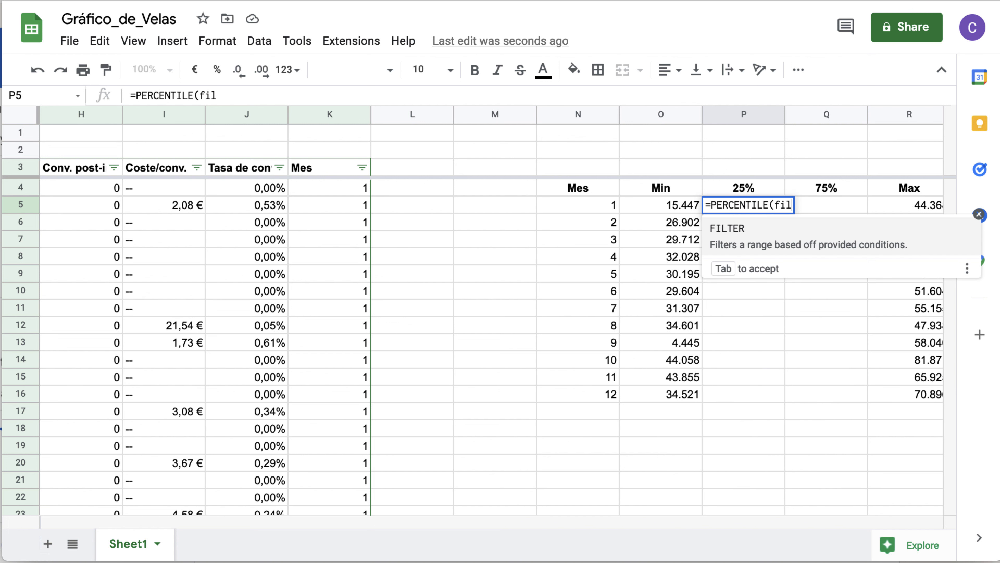
pyautogui.press('Tab')
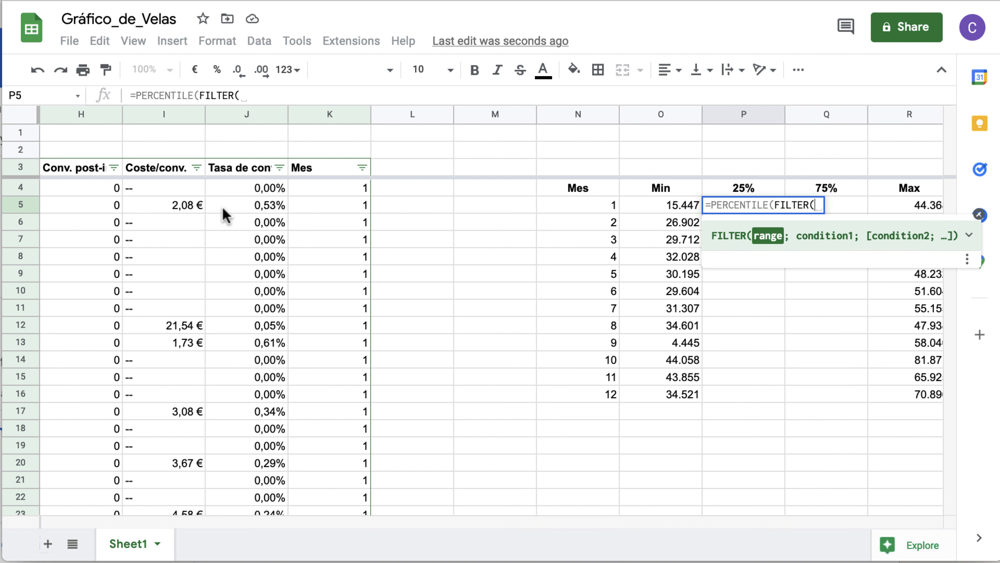
pyautogui.click(330, 193)
pyautogui.write(':K')
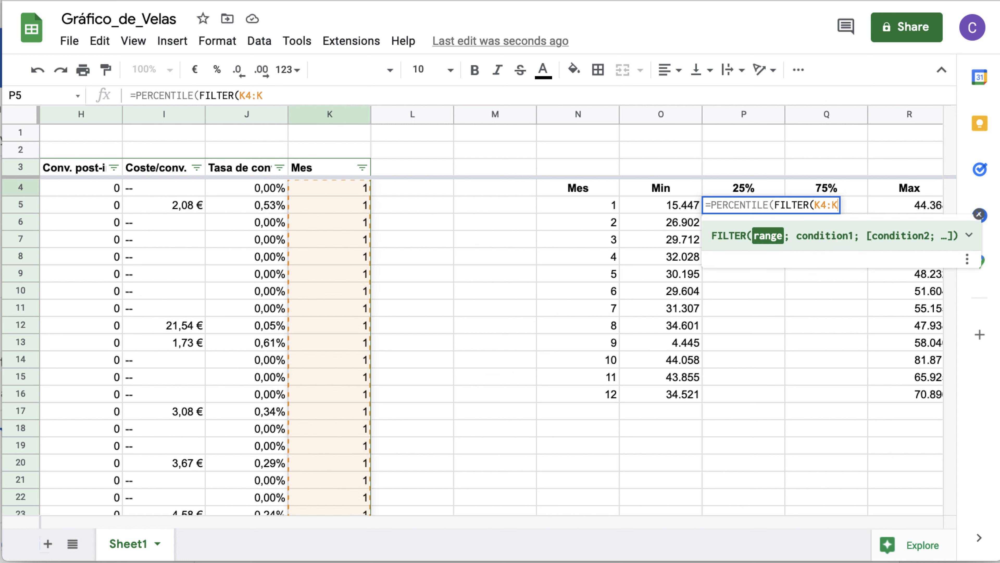
pyautogui.press('F4')
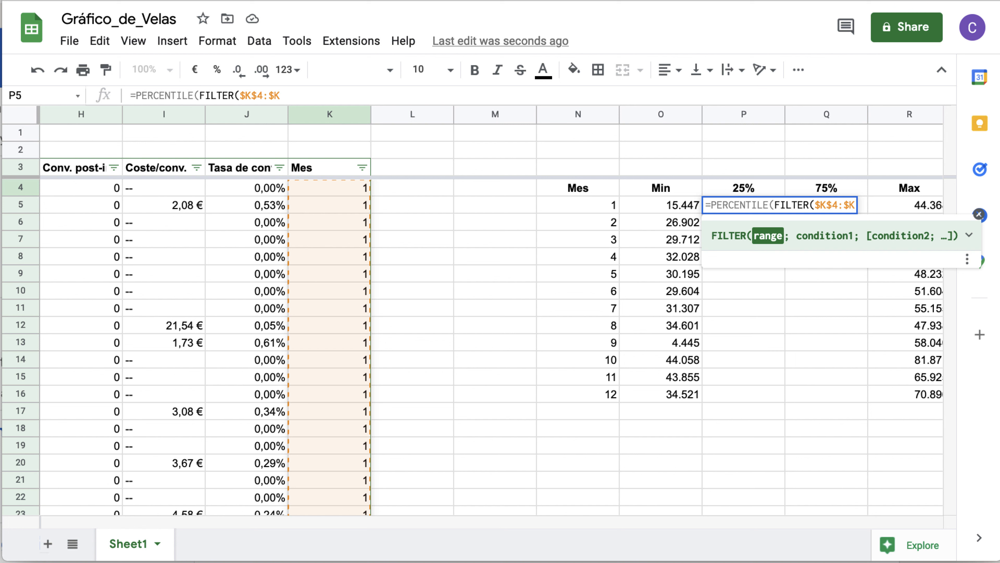
pyautogui.write(';')
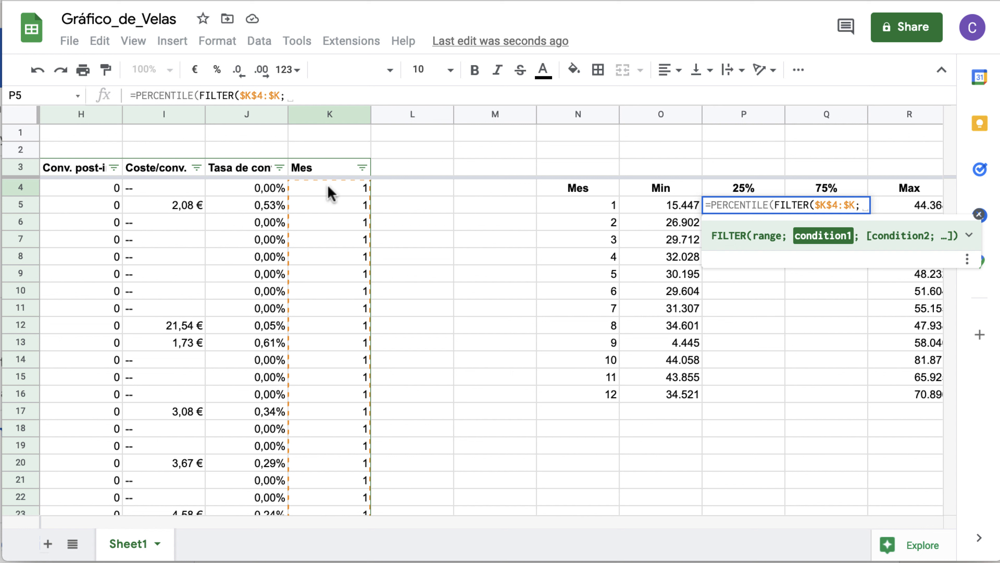
# Change the FILTER range in the P5 formula to $C$4:$C.
pyautogui.click(827, 204)
pyautogui.press('BackSpace')
pyautogui.write('C')
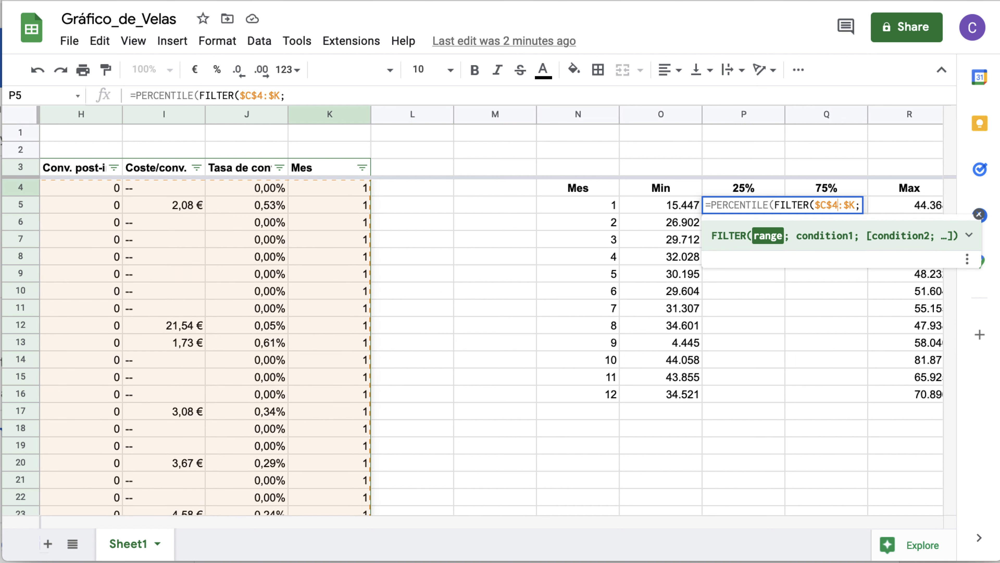
pyautogui.press('BackSpace')
pyautogui.write('C')
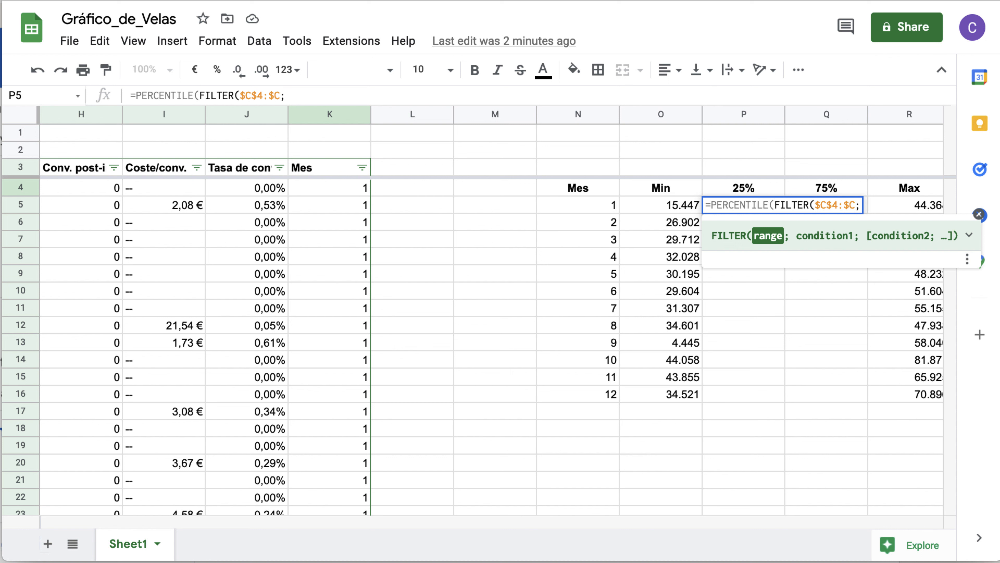
pyautogui.press('Right')
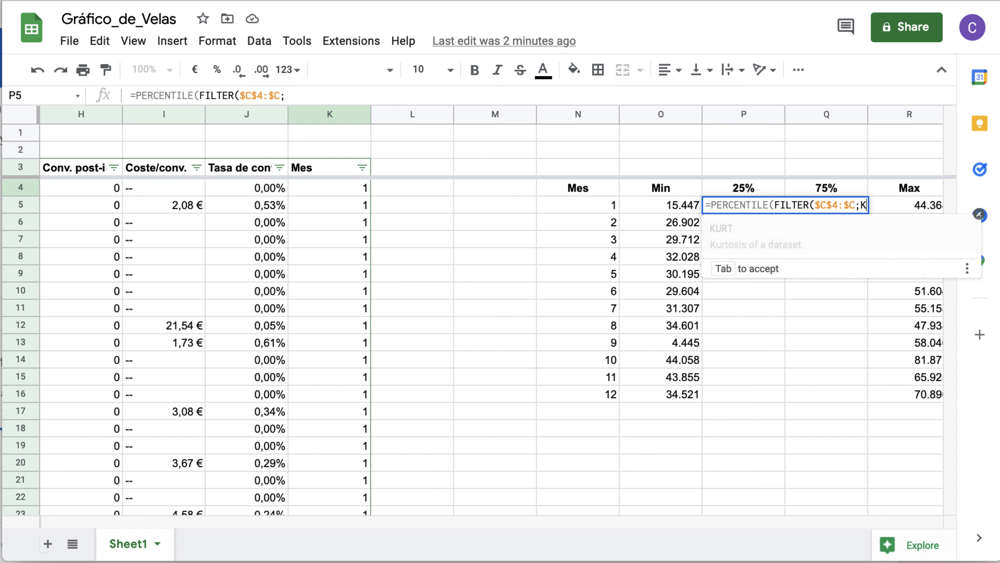
# Complete the P5 formula with the filter condition $K$4:$K=N5 and the percentile 25%.
pyautogui.write('K4:K')
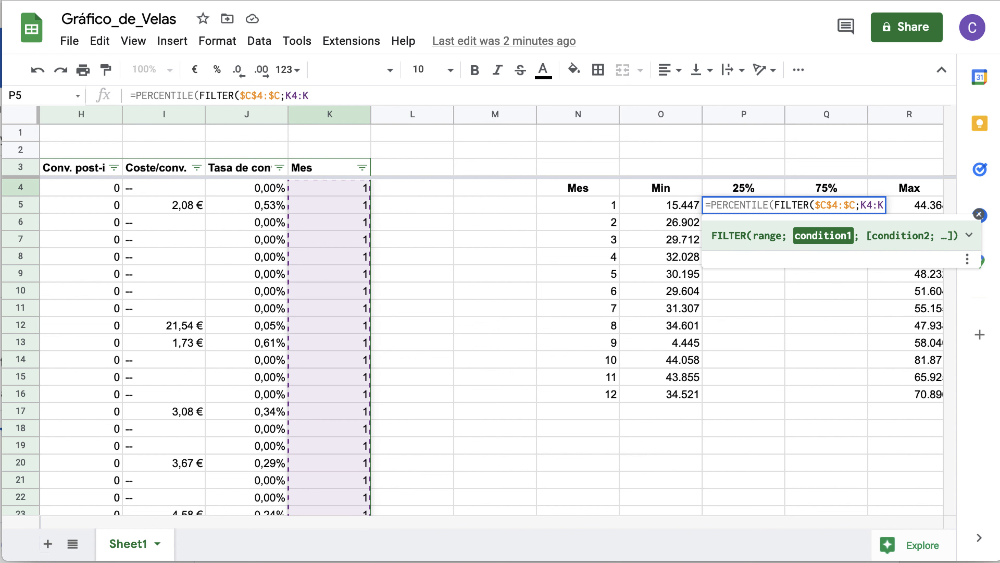
pyautogui.press('F4')
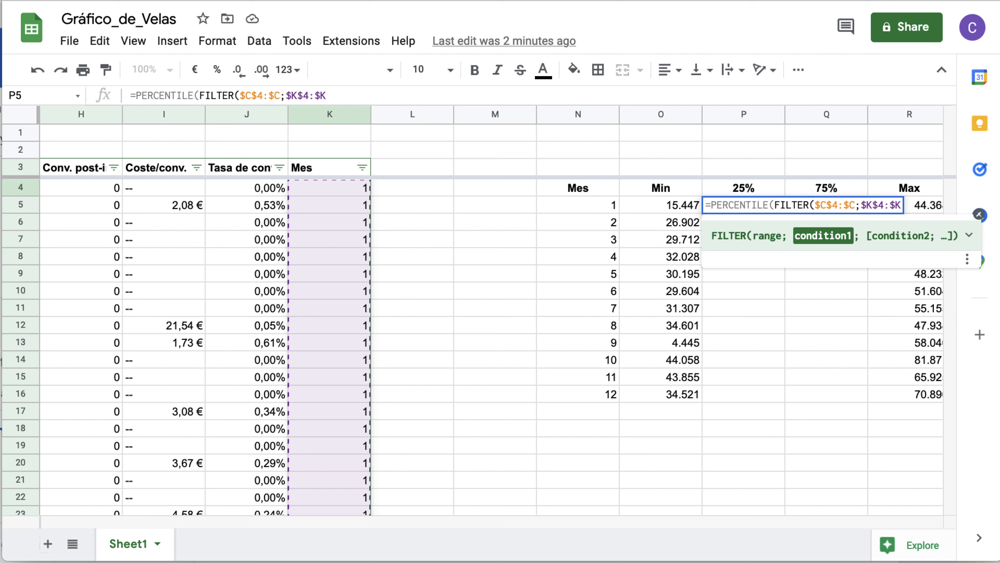
pyautogui.write('=')
pyautogui.click(598, 209)
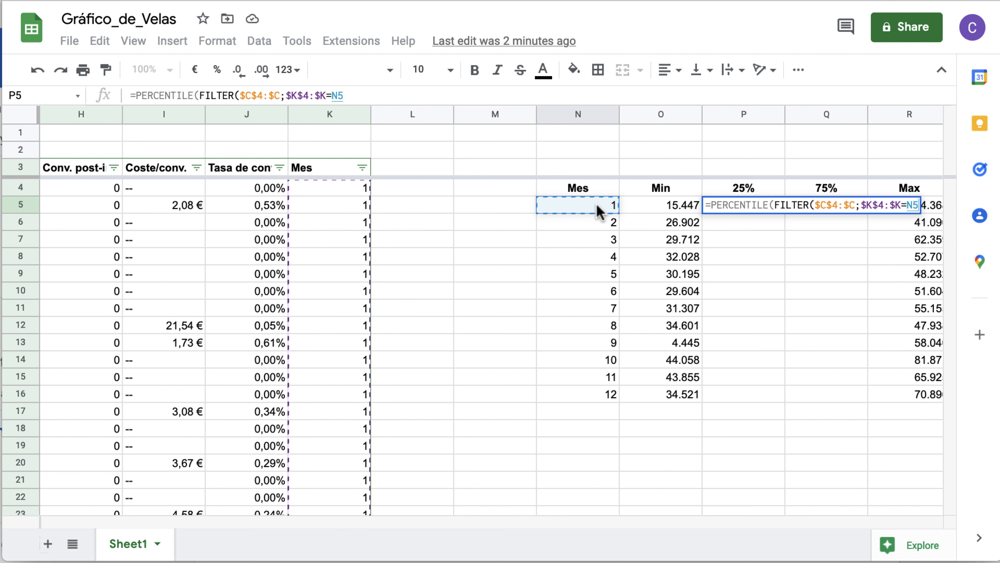
pyautogui.write(')')
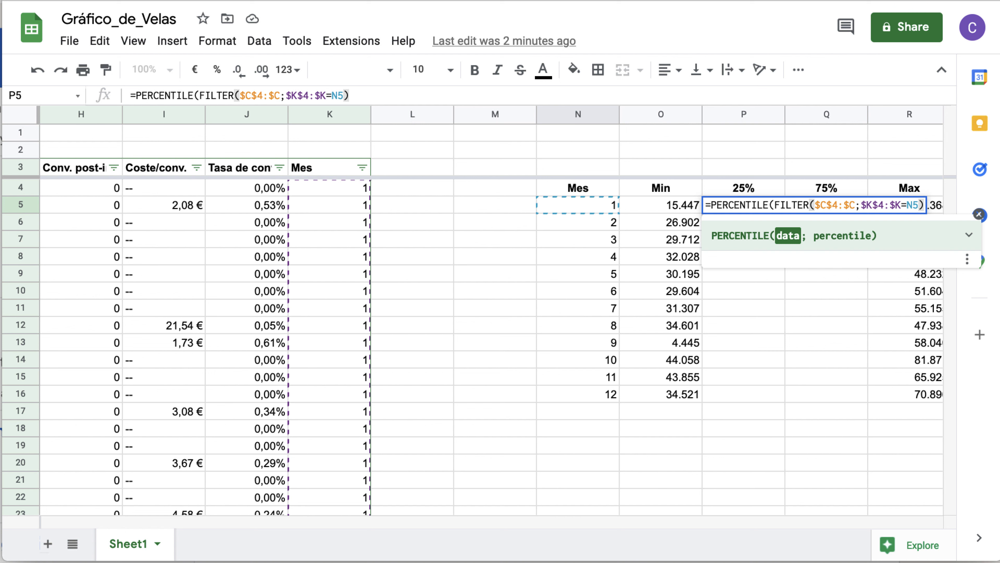
pyautogui.write(';')
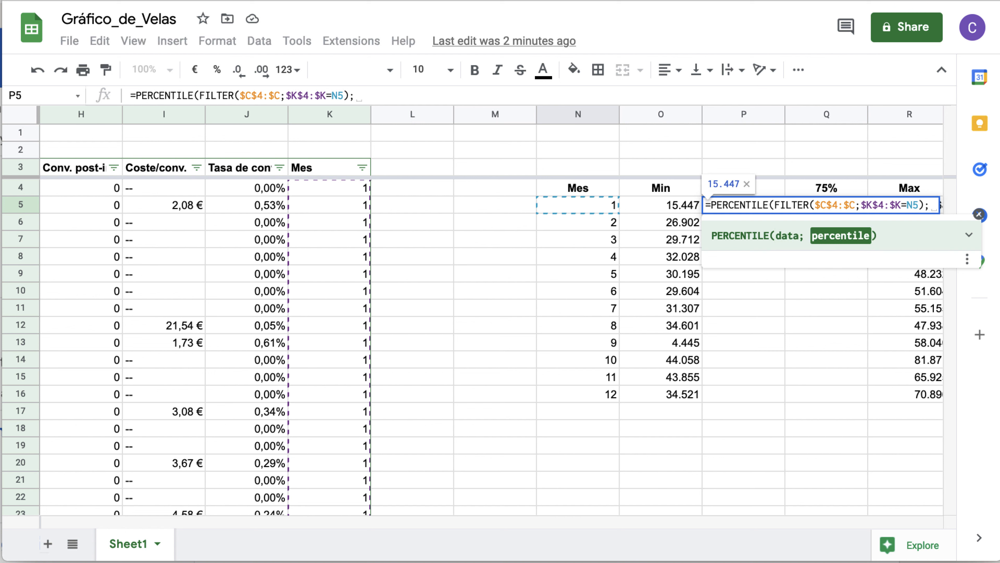
pyautogui.write('25%)')
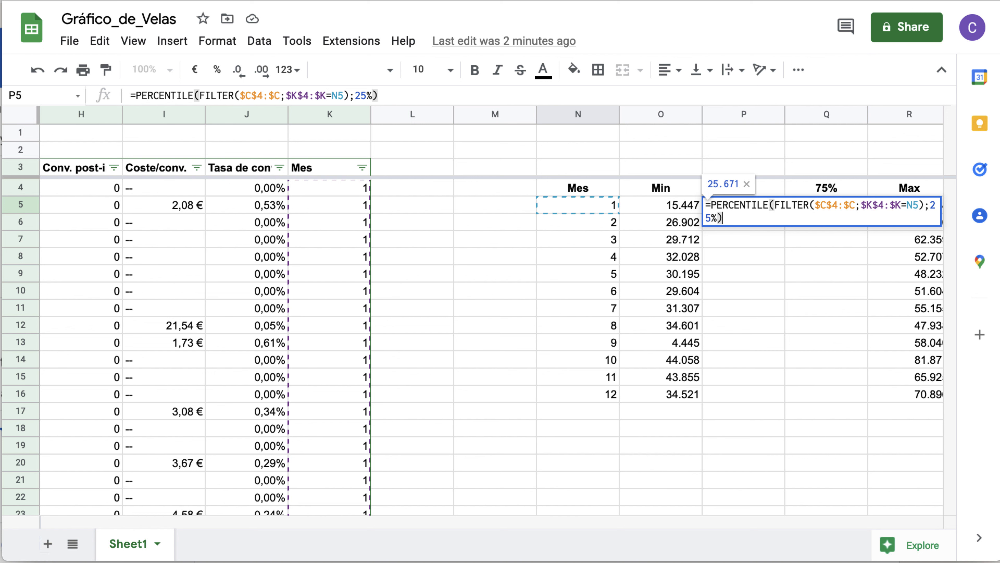
pyautogui.press('Return')
# Fill the 25% formula from P5 down to P16 and check the copy in P6 against the Mes data.
pyautogui.click(772, 207)
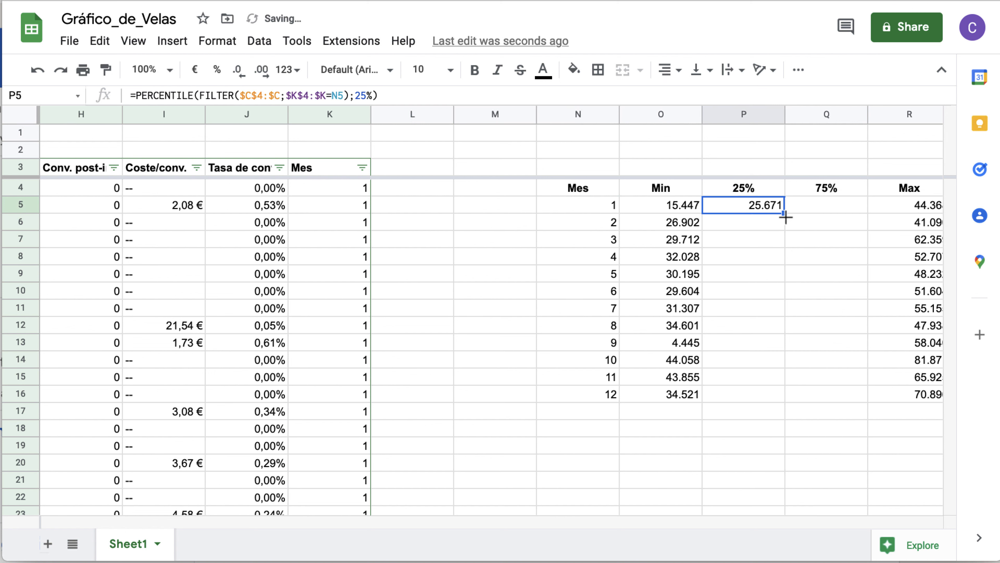
pyautogui.moveTo(786, 216); pyautogui.dragTo(761, 397)
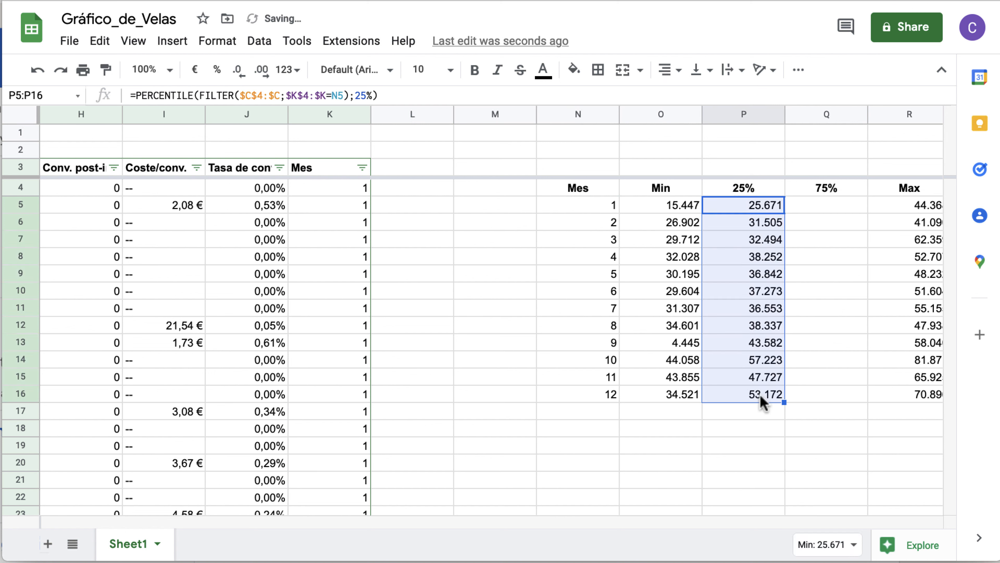
pyautogui.click(736, 226)
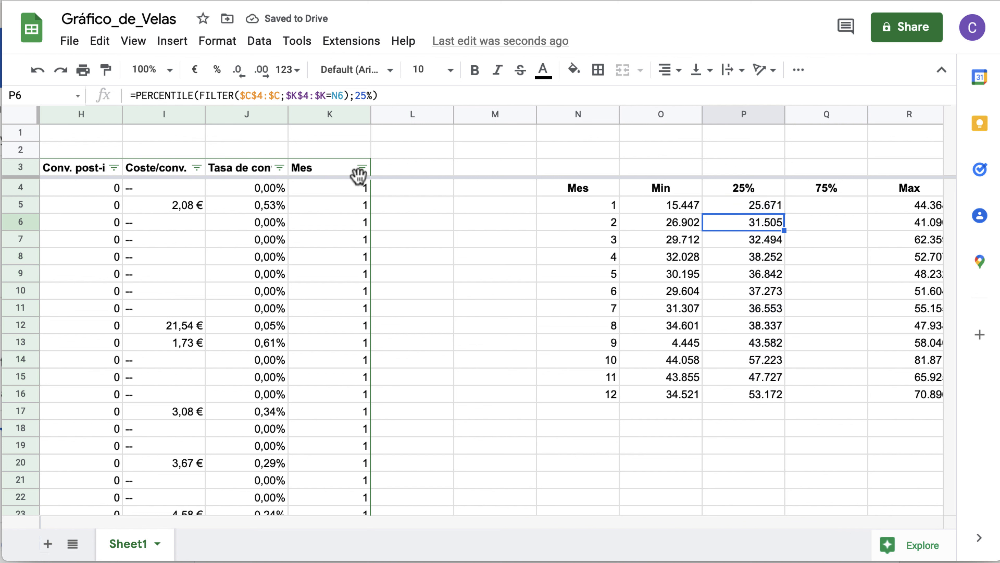
pyautogui.scroll(-10, 275, 393)
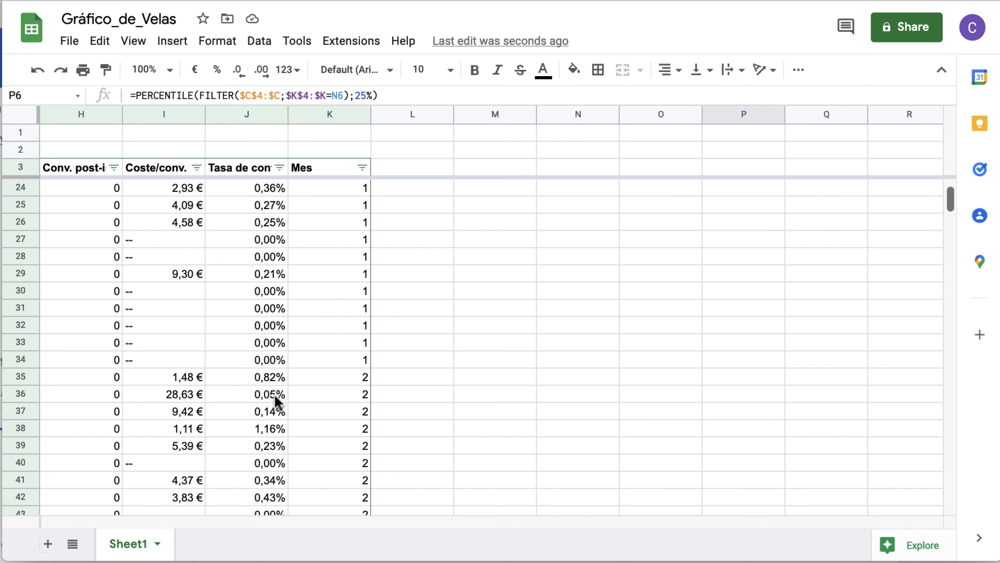
pyautogui.scroll(10, 275, 393)
# Search the sheet for the P6 percentile value 31.505 and close the search.
pyautogui.hotkey('ctrl', 'c')
pyautogui.hotkey('ctrl', 'f')
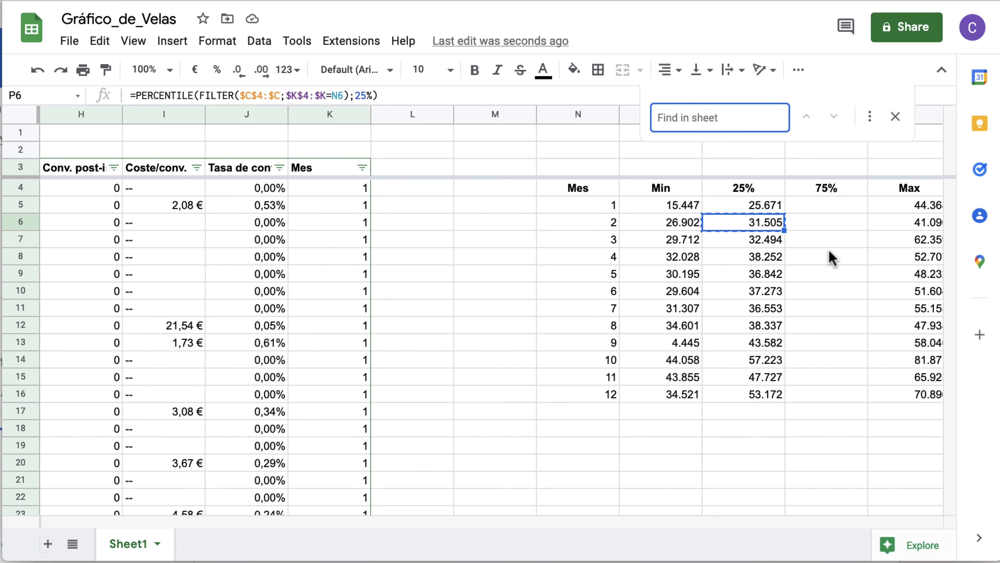
pyautogui.write('31')
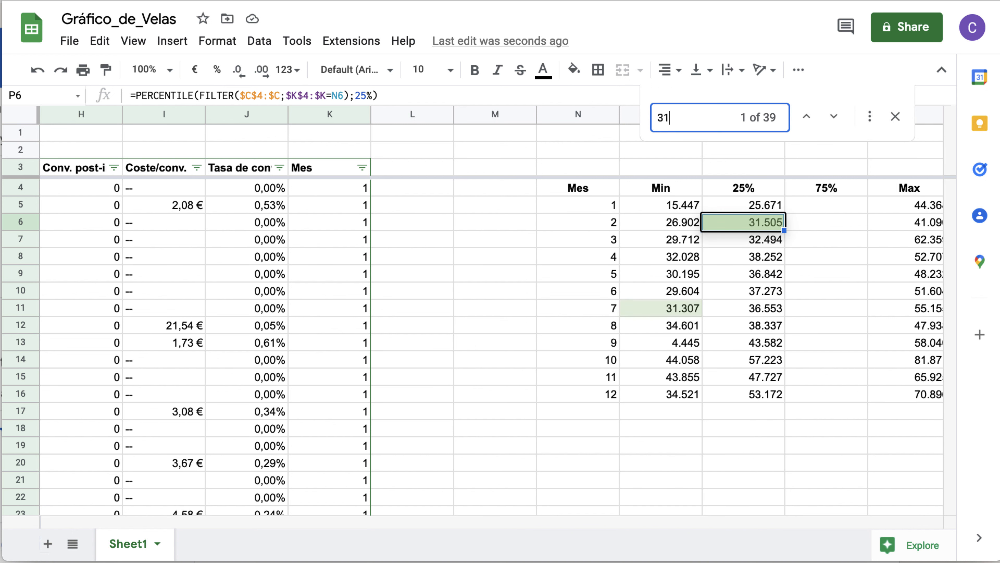
pyautogui.write('505')
pyautogui.write('.')
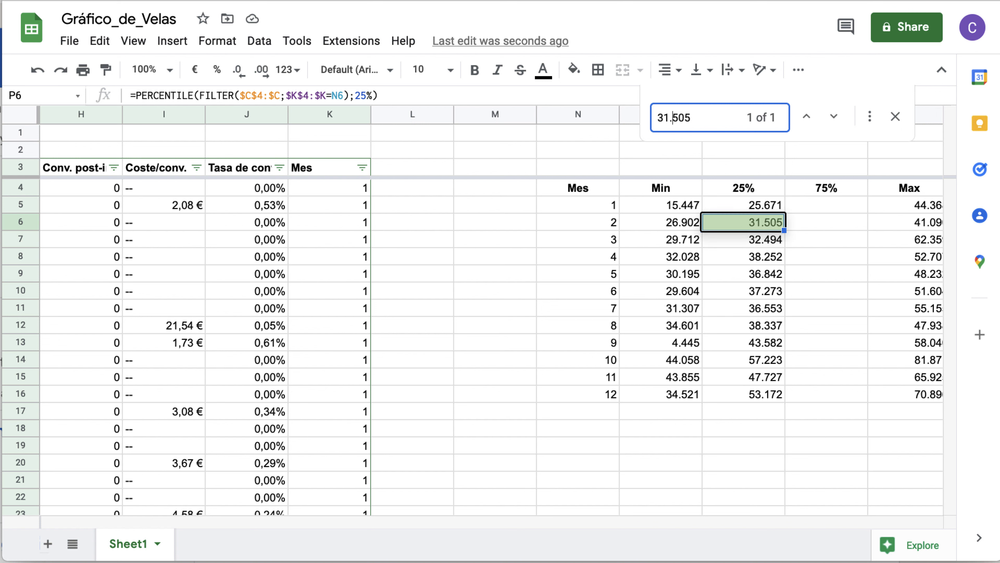
pyautogui.click(897, 119)
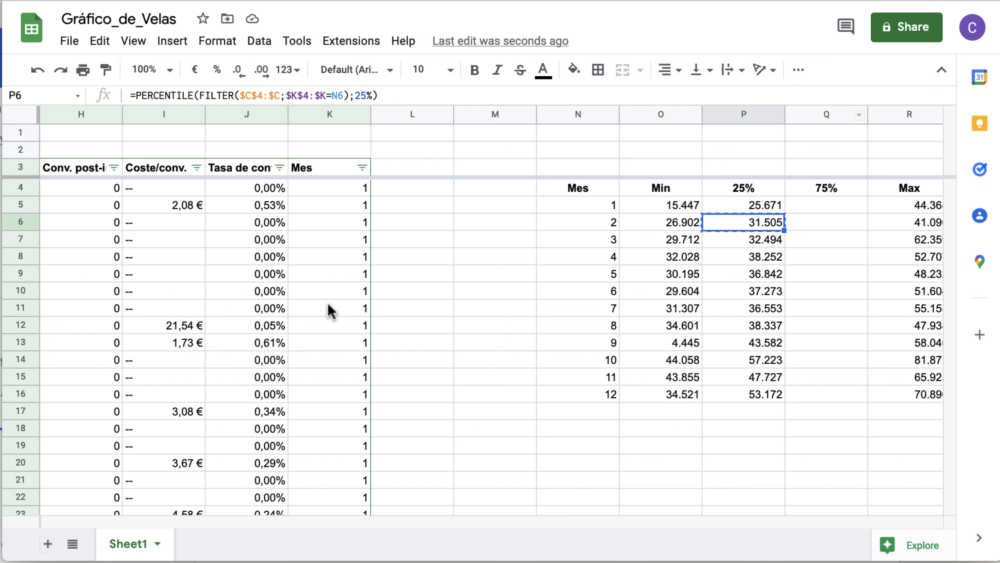
# Examine the February values in the Impr. column to compare them with the 25% percentile in P6.
pyautogui.scroll(-10, 330, 308)
pyautogui.hscroll(-10, 330, 308)
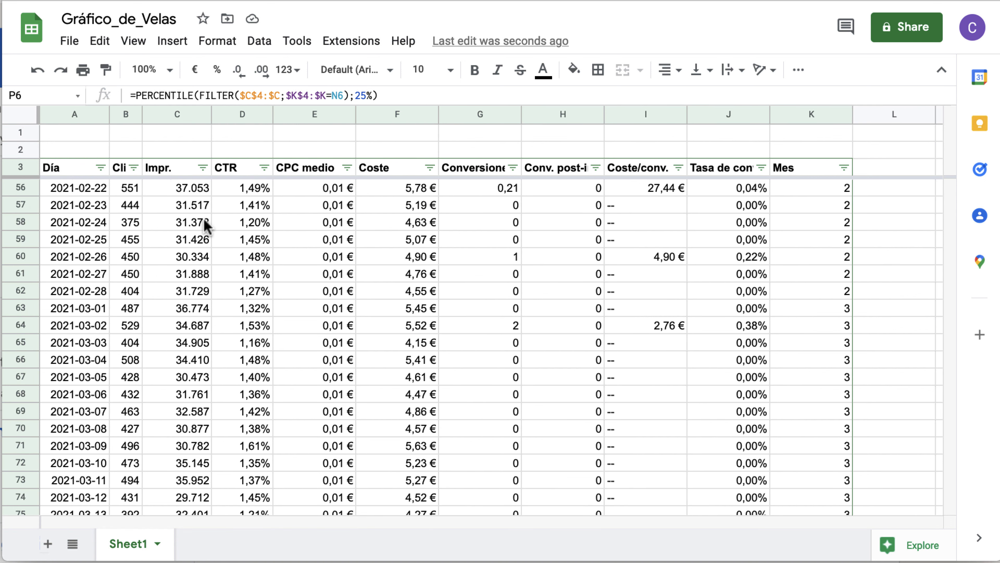
pyautogui.scroll(3, 204, 226)
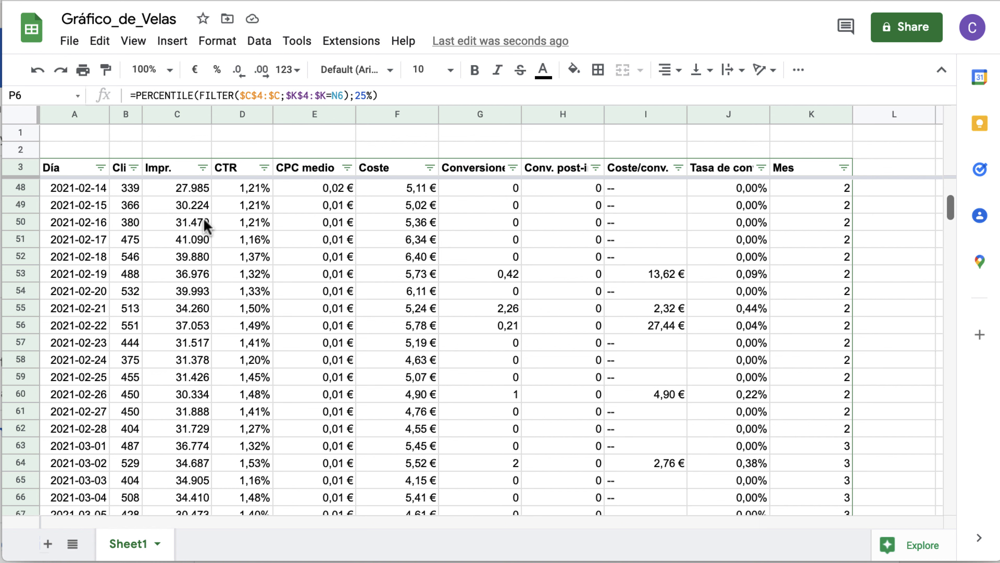
pyautogui.scroll(-7, 205, 225)
pyautogui.scroll(12, 204, 225)
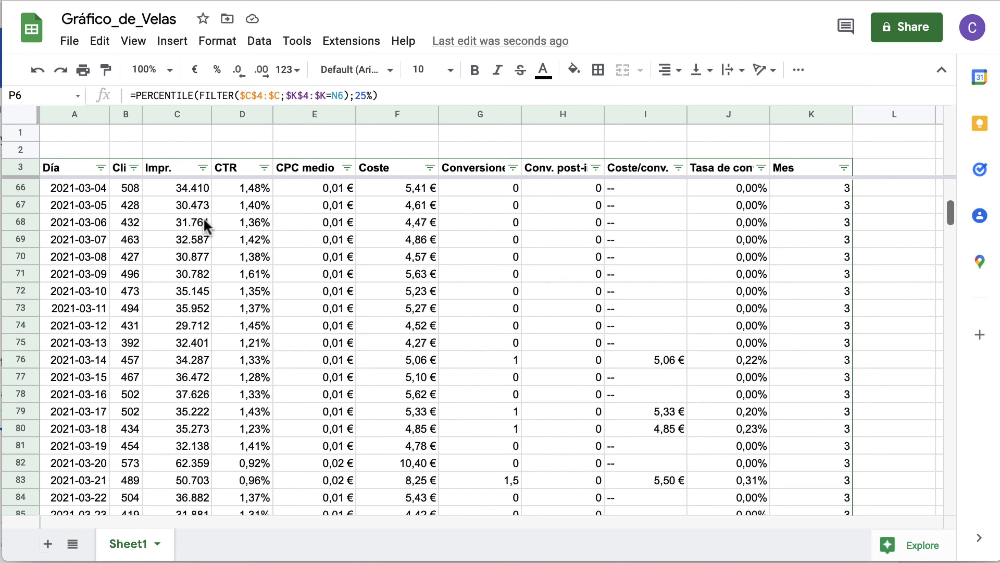
pyautogui.scroll(-2, 206, 226)
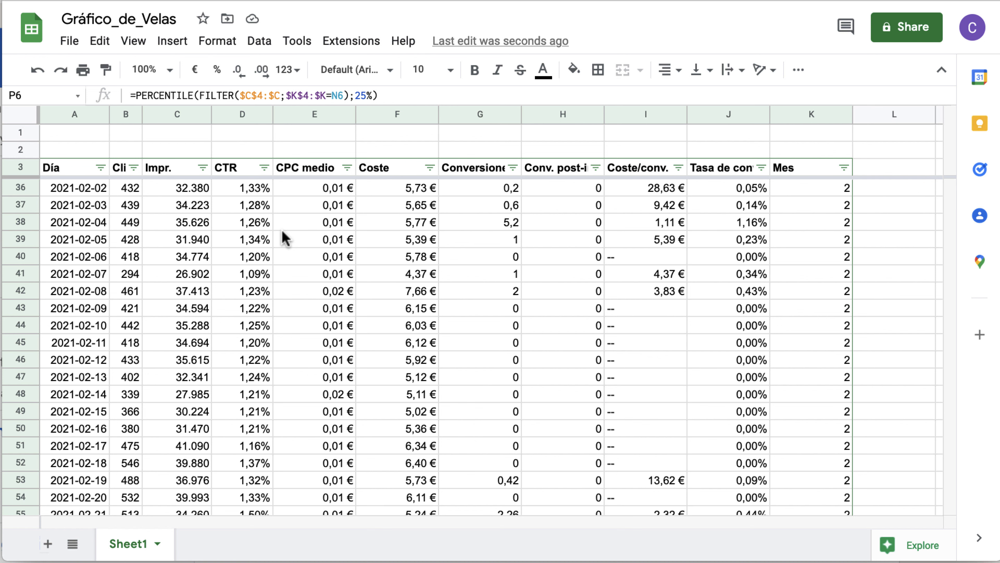
pyautogui.scroll(10, 283, 234)
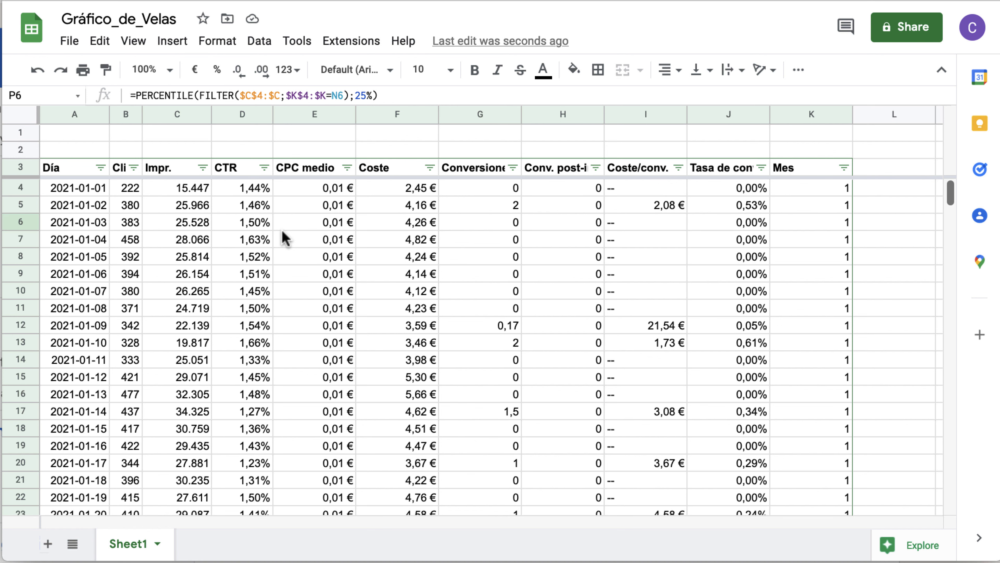
# Copy the text of the PERCENTILE formula in P5 into cell Q5 of the 75% column.
pyautogui.hscroll(6, 641, 290)
pyautogui.hscroll(4, 641, 290)
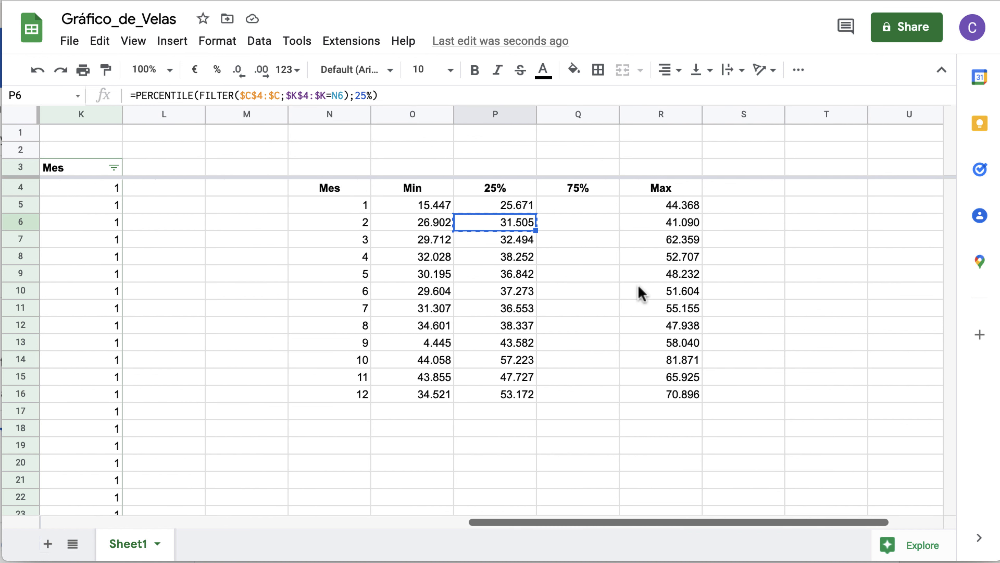
pyautogui.click(585, 211)
pyautogui.click(518, 210)
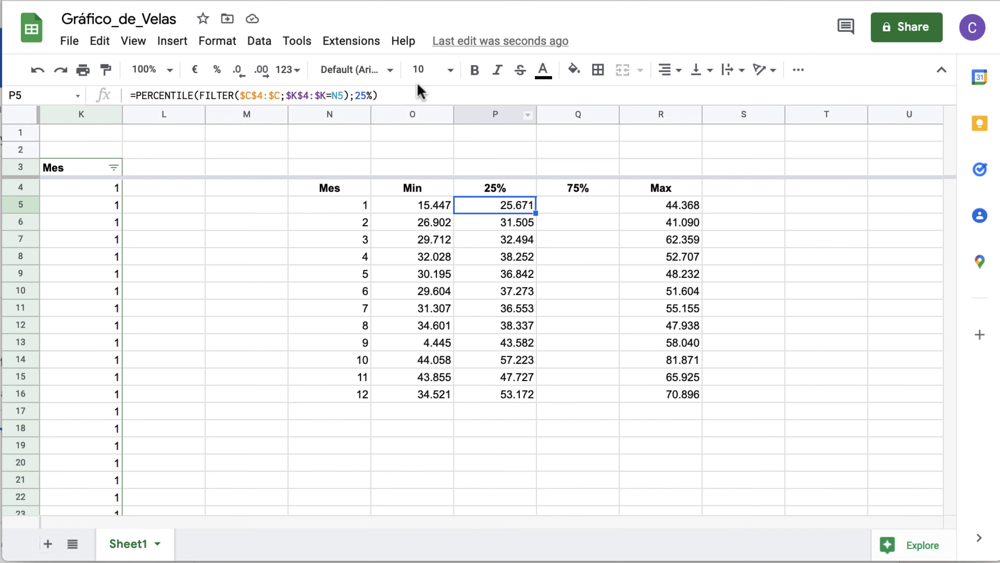
pyautogui.moveTo(421, 95); pyautogui.dragTo(118, 94)
pyautogui.hotkey('ctrl', 'c')
pyautogui.press('Escape')
pyautogui.click(576, 207)
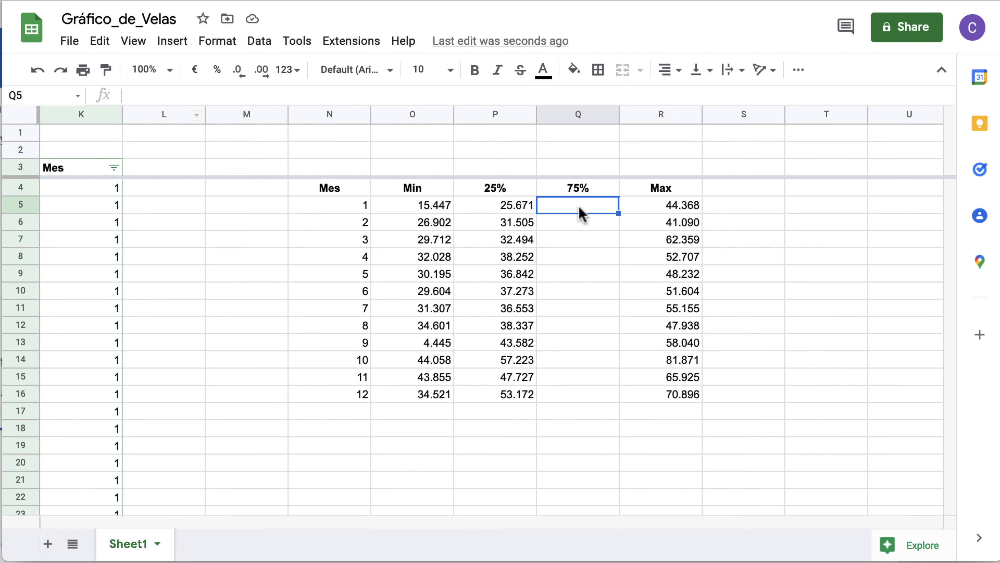
pyautogui.click(526, 94)
pyautogui.hotkey('ctrl', 'v')
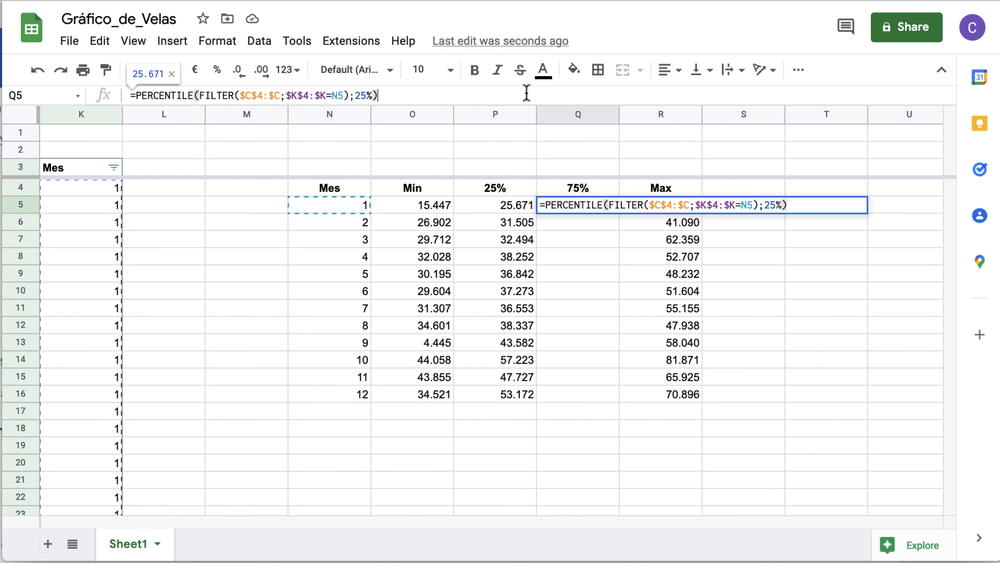
# Change the percentile in the Q5 formula to 75% and fill it down to Q16.
pyautogui.click(361, 95)
pyautogui.press('BackSpace')
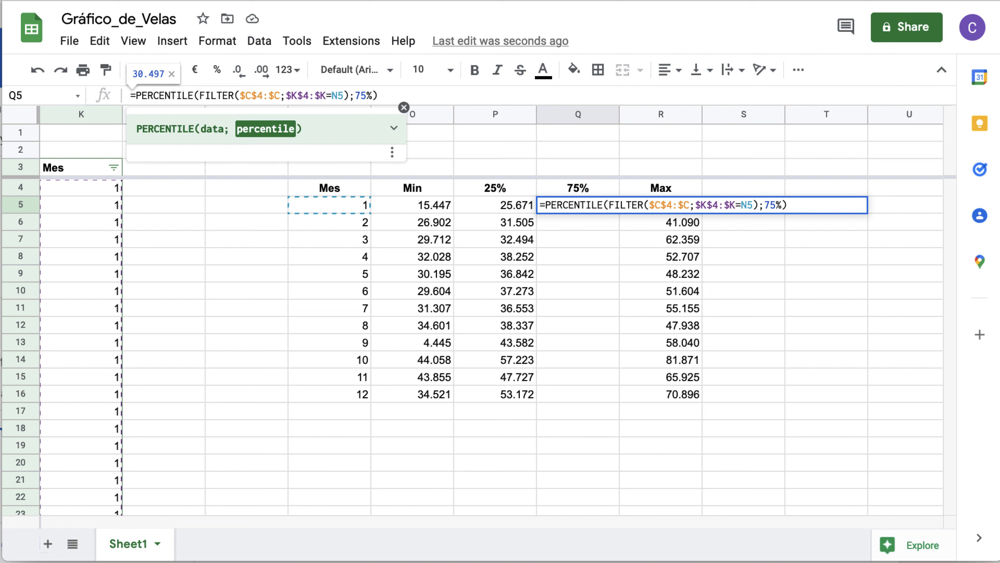
pyautogui.press('Return')
pyautogui.click(605, 208)
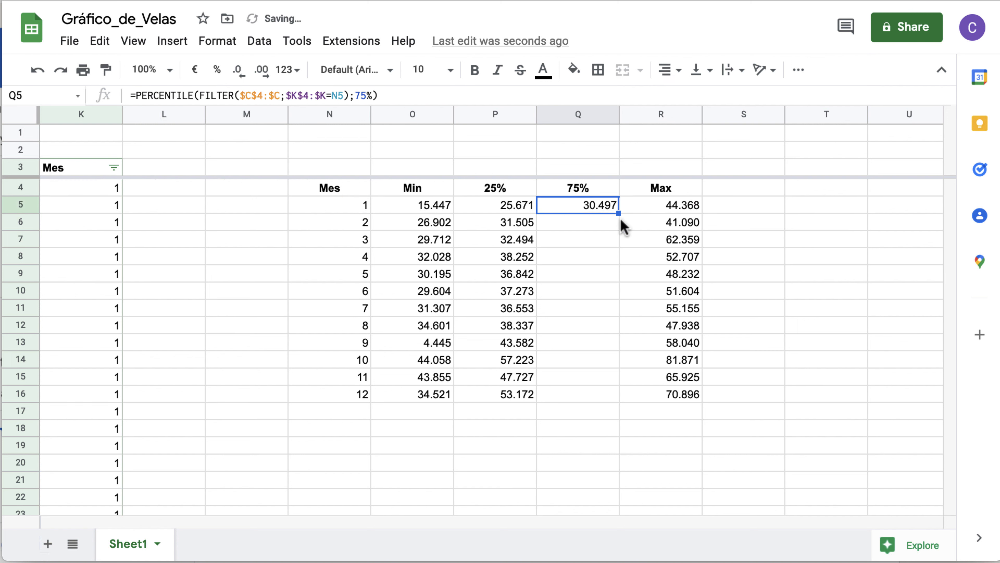
pyautogui.moveTo(618, 215); pyautogui.dragTo(609, 405)
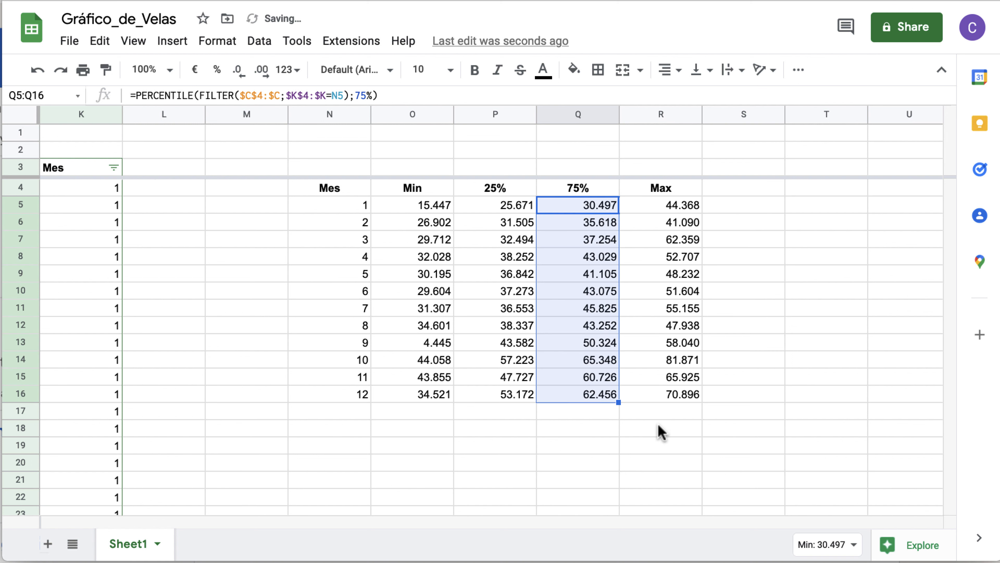
pyautogui.click(661, 432)
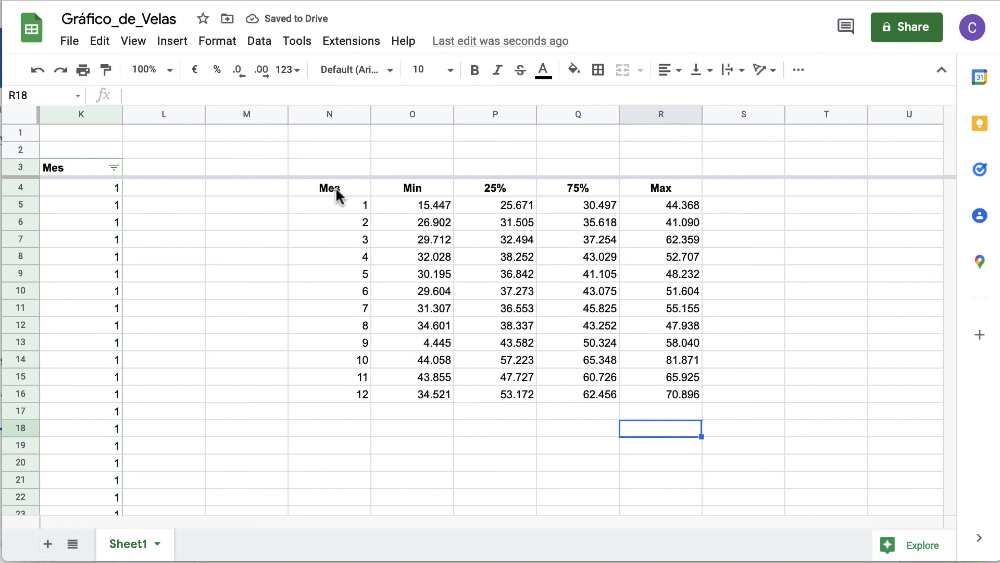
# Insert a chart from the monthly summary table N4:R16.
pyautogui.moveTo(332, 189); pyautogui.dragTo(691, 404)
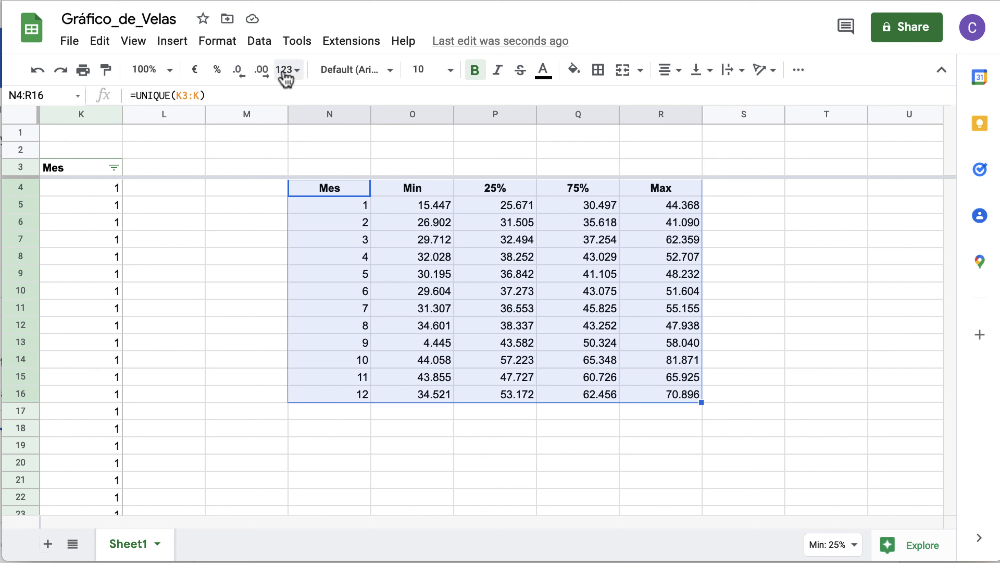
pyautogui.click(173, 41)
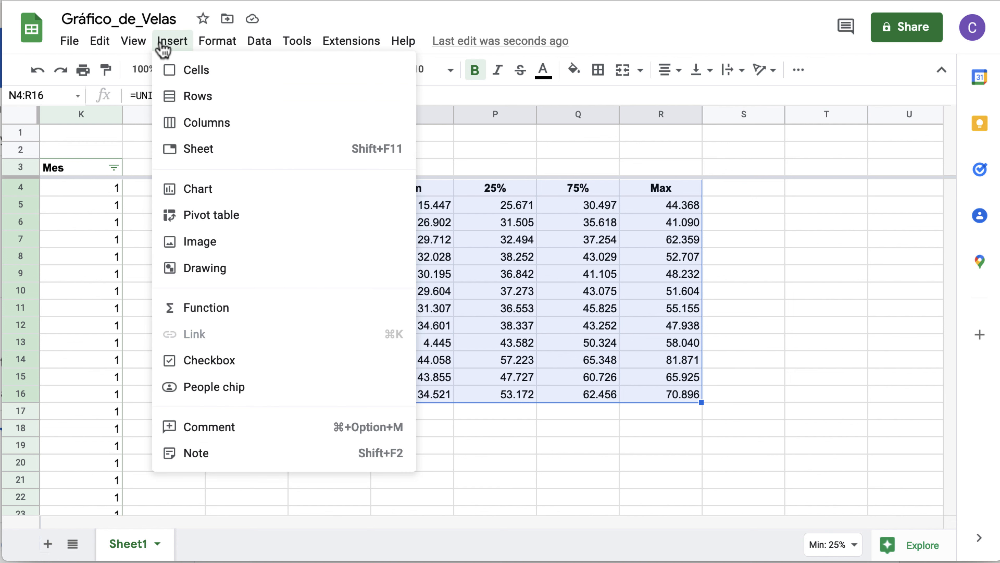
pyautogui.click(252, 195)
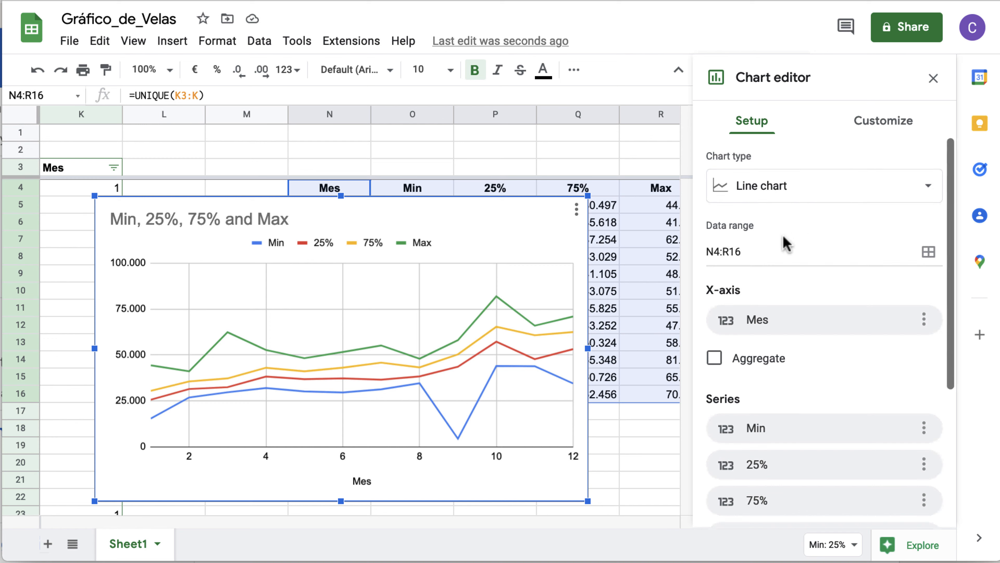
pyautogui.scroll(-5, 786, 239)
pyautogui.scroll(5, 786, 236)
pyautogui.click(759, 186)
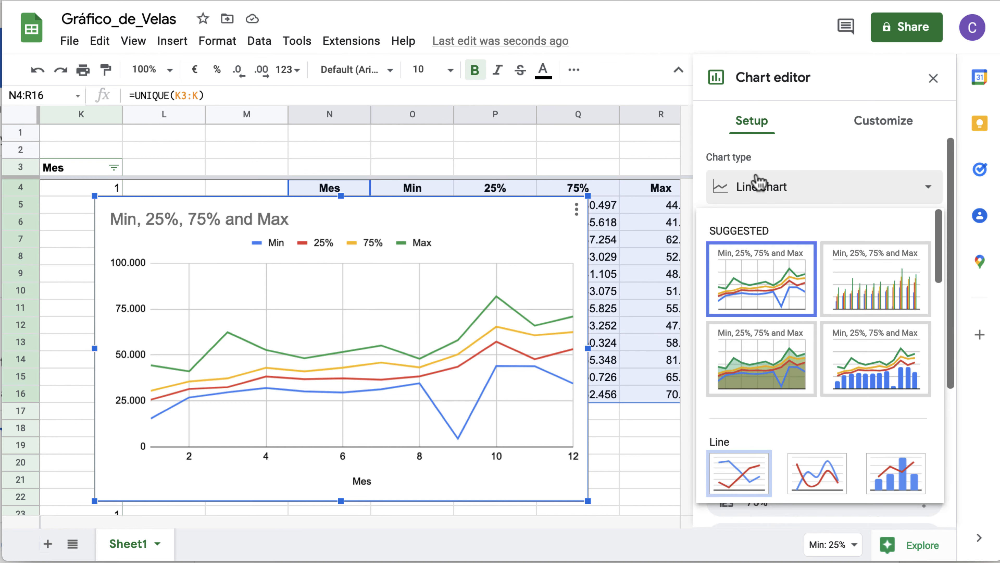
pyautogui.scroll(-15, 739, 398)
pyautogui.click(732, 475)
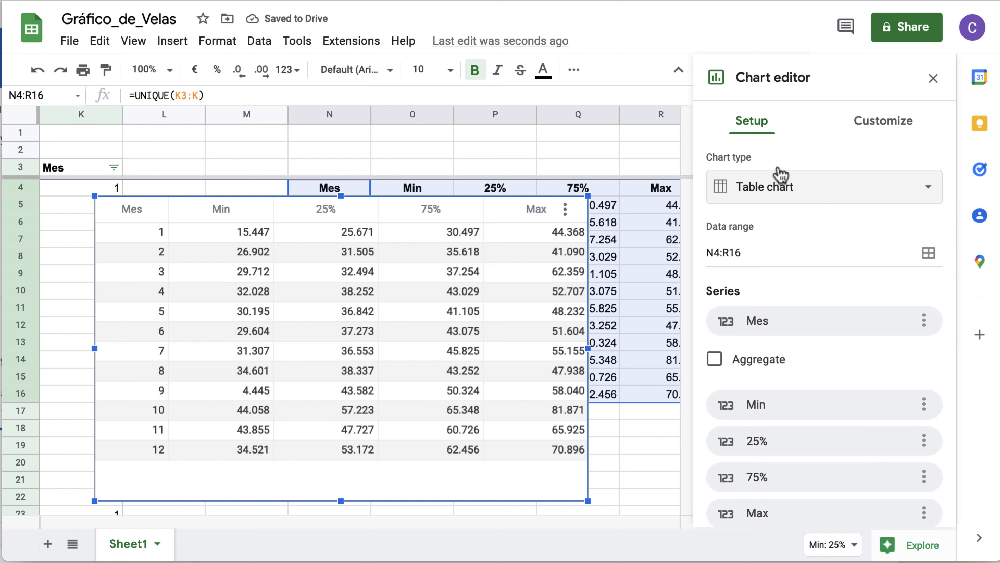
# Set the chart type to Candlestick chart.
pyautogui.click(776, 179)
pyautogui.scroll(-5, 792, 374)
pyautogui.scroll(-5, 793, 375)
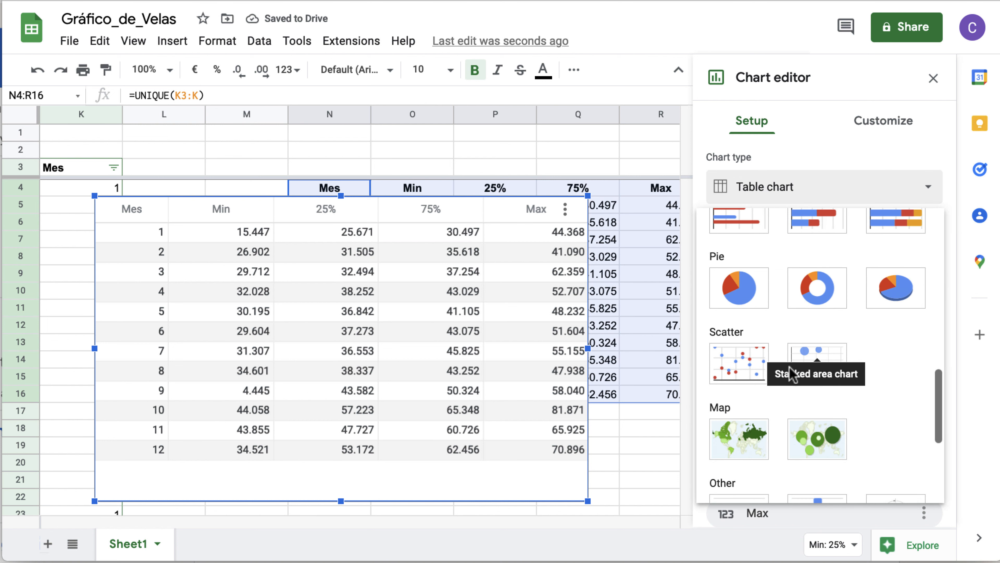
pyautogui.scroll(-5, 793, 374)
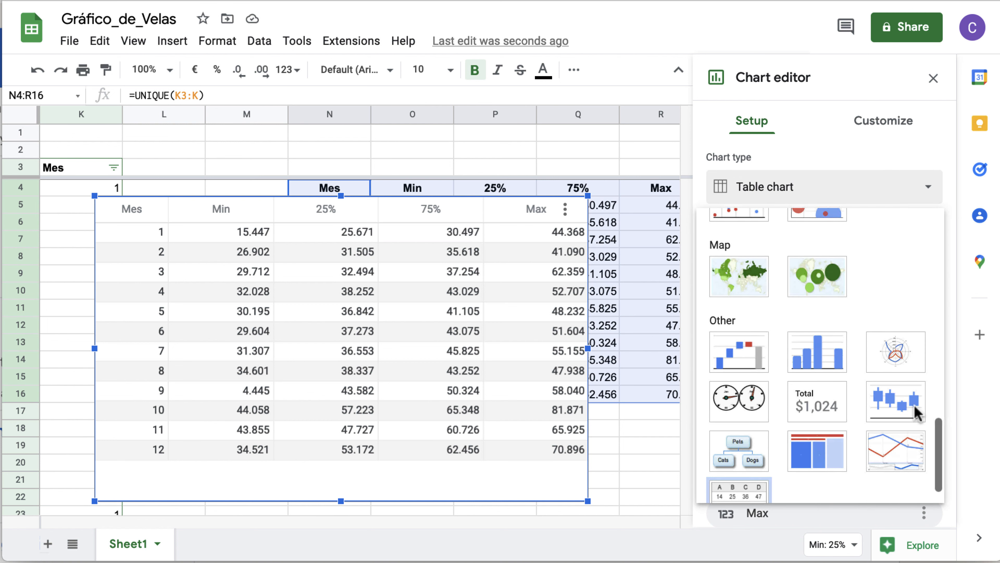
pyautogui.click(895, 380)
# Try switching the chart's rows and columns and look for another X-axis column in place of Mes.
pyautogui.scroll(-5, 873, 385)
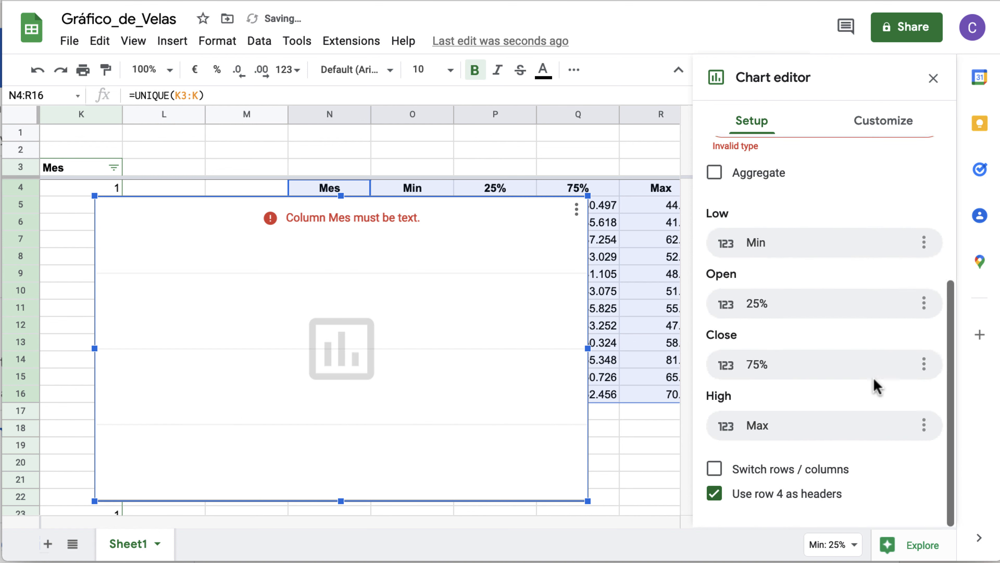
pyautogui.click(823, 478)
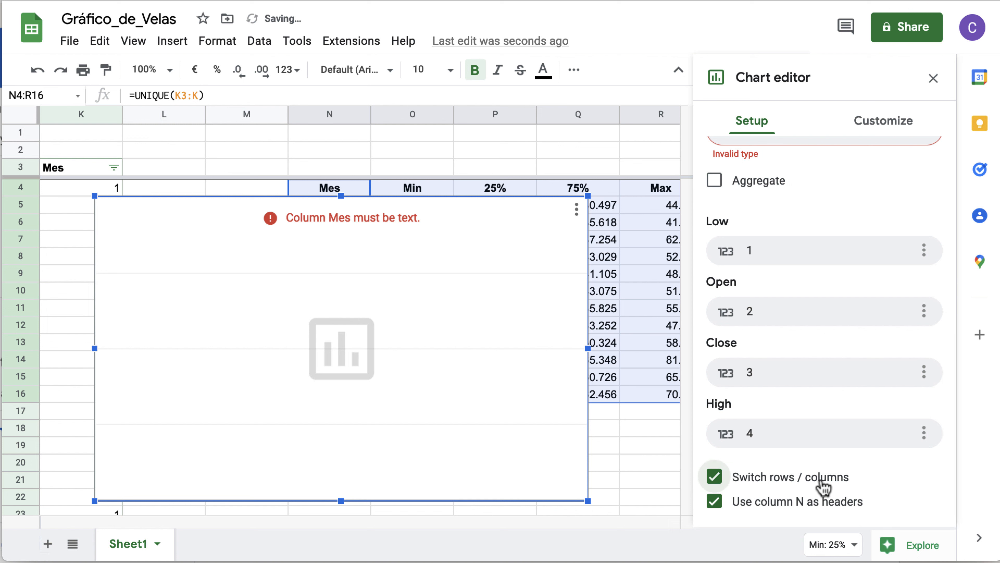
pyautogui.click(823, 477)
pyautogui.scroll(3, 790, 297)
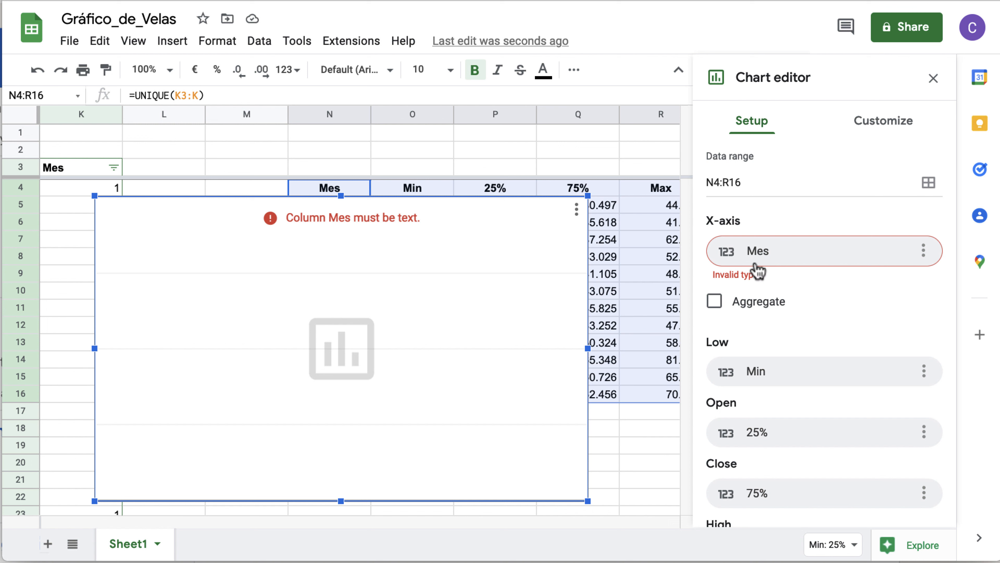
pyautogui.click(744, 277)
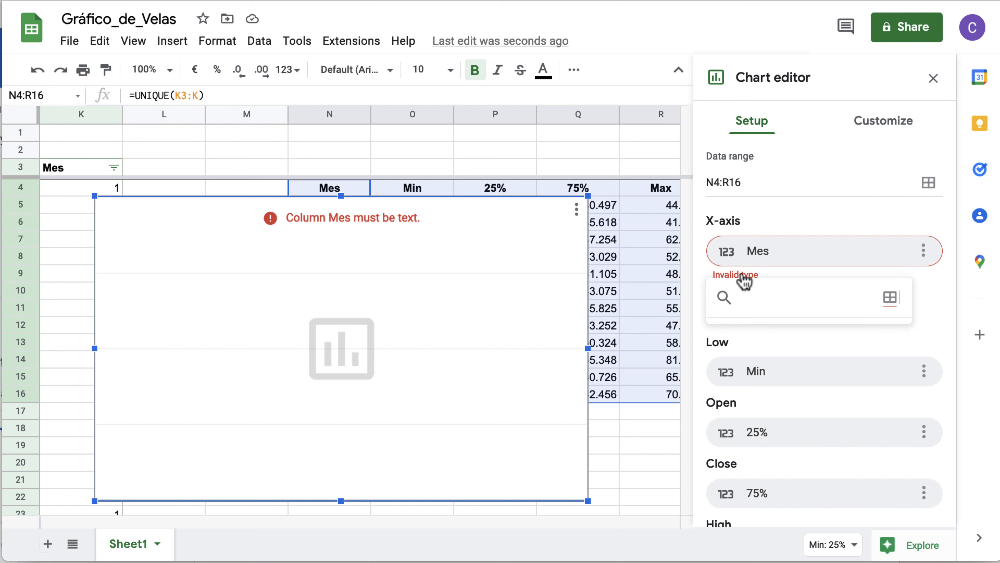
pyautogui.click(412, 244)
# Move the chart down off the table's upper rows and enter Enero, Febrero and Marzo in M5:M7.
pyautogui.moveTo(451, 219); pyautogui.dragTo(534, 363)
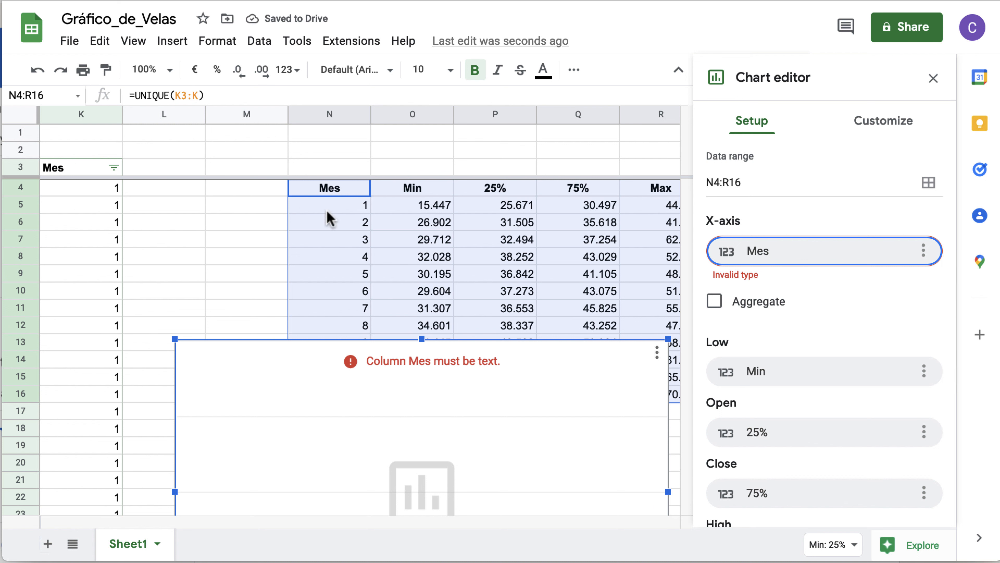
pyautogui.click(270, 212)
pyautogui.write('Enero')
pyautogui.press('Return')
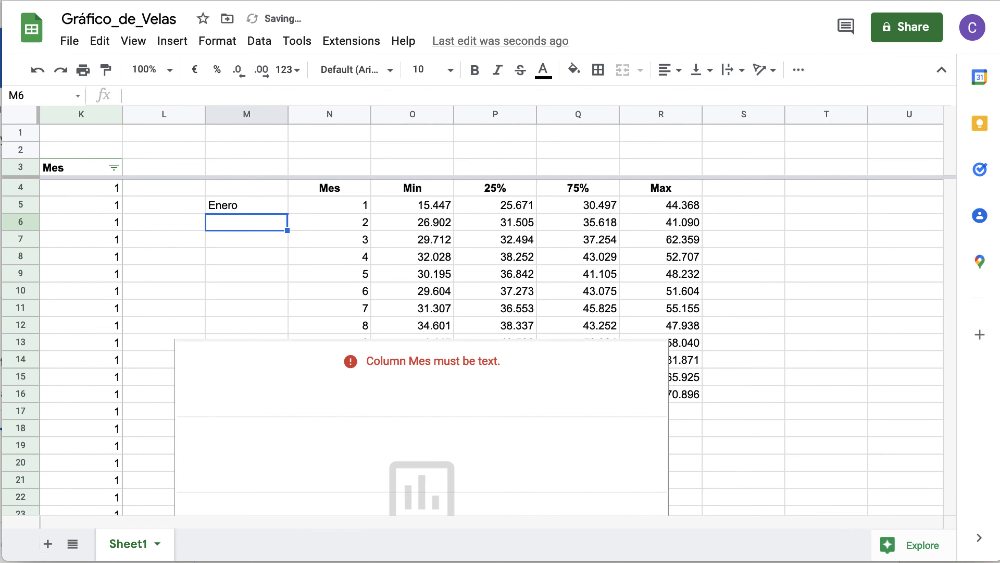
pyautogui.write('Febrero')
pyautogui.press('Return')
pyautogui.write('Mr')
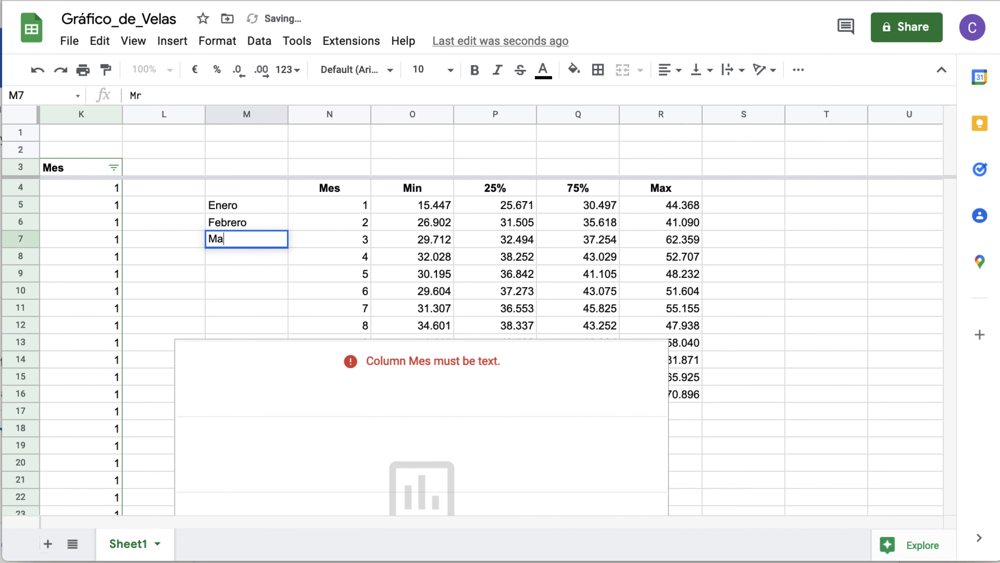
pyautogui.write('rzo')
pyautogui.press('Return')
# Enter the month names Abril, Mayo, Junio, Julio and Agosto in M8:M12.
pyautogui.write('Abril')
pyautogui.press('Return')
pyautogui.write('Mayo')
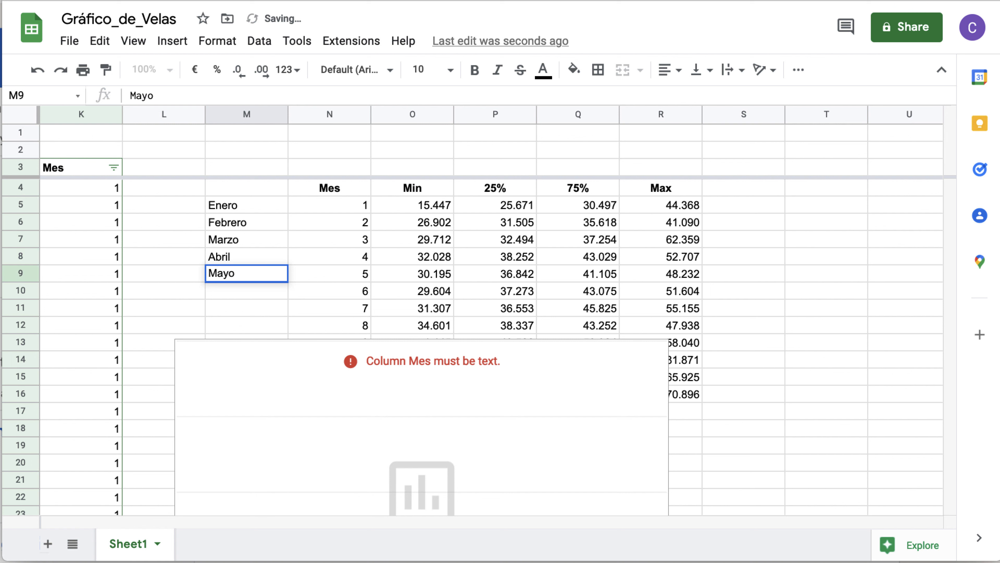
pyautogui.press('Return')
pyautogui.write('Junio')
pyautogui.press('Return')
pyautogui.write('J')
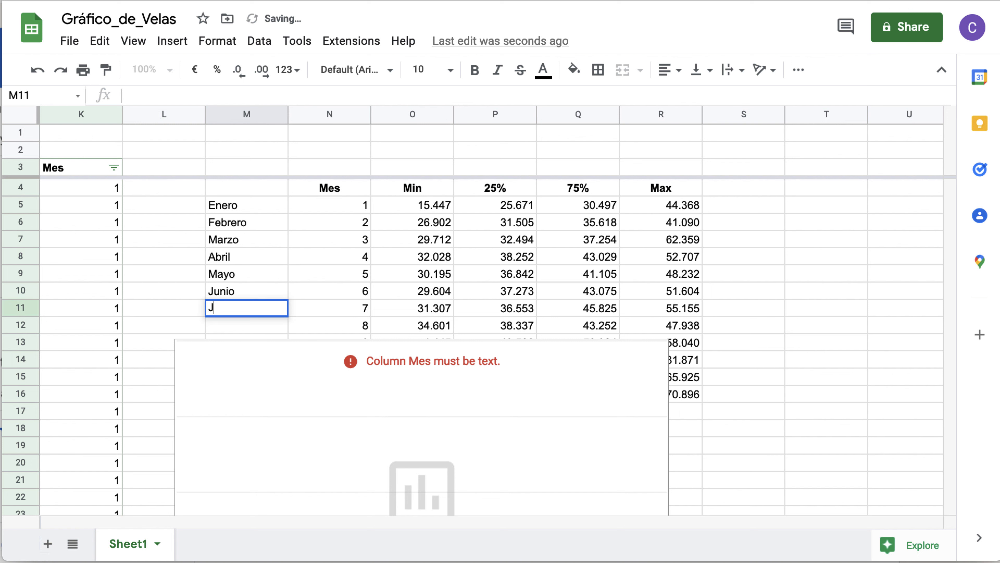
pyautogui.write('ulio')
pyautogui.press('Return')
pyautogui.scroll(-3, 280, 193)
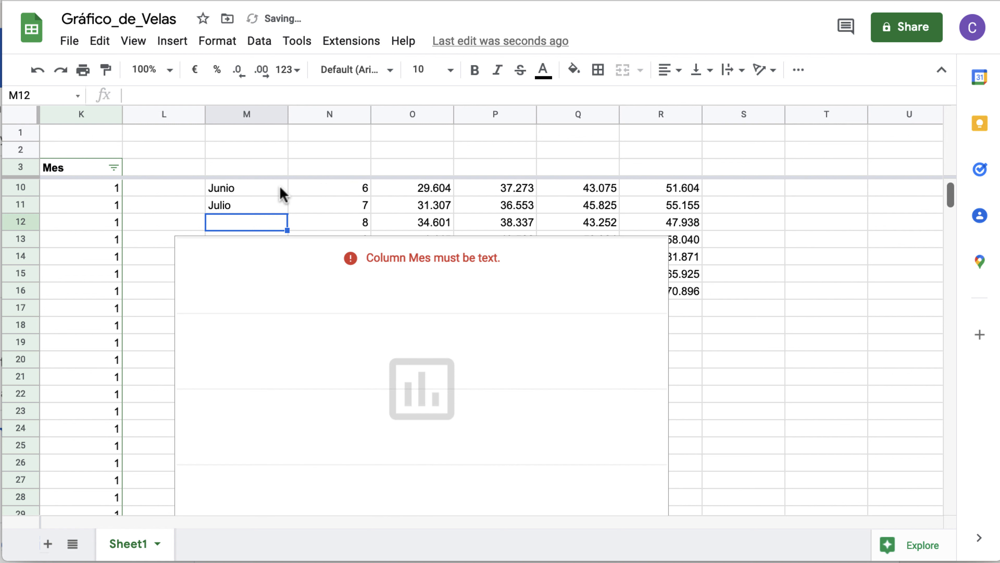
pyautogui.write('Agosto')
# Move the chart down to about row 18 and enter Septiembre, Octubre, Noviembre and Diciembre in M13:M16.
pyautogui.click(491, 357)
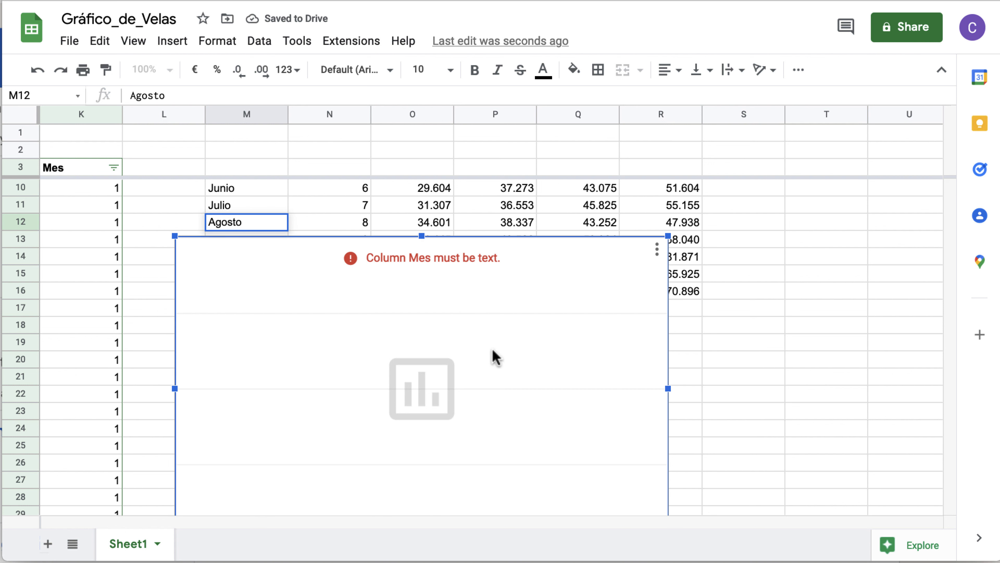
pyautogui.moveTo(556, 271); pyautogui.dragTo(569, 357)
pyautogui.click(274, 246)
pyautogui.write('Septiem')
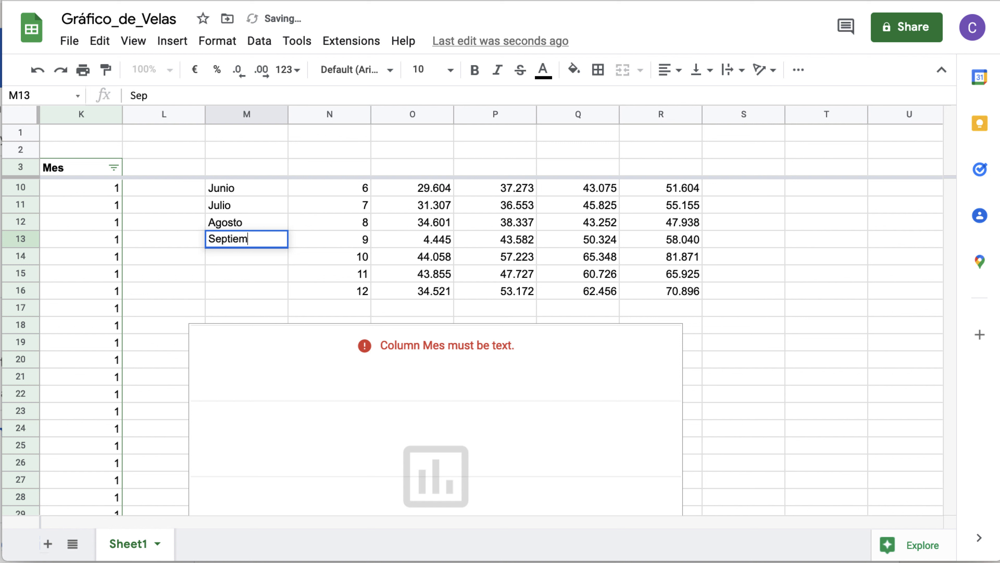
pyautogui.write('bre')
pyautogui.press('Return')
pyautogui.write('Octubre')
pyautogui.press('Return')
pyautogui.write('Novi')
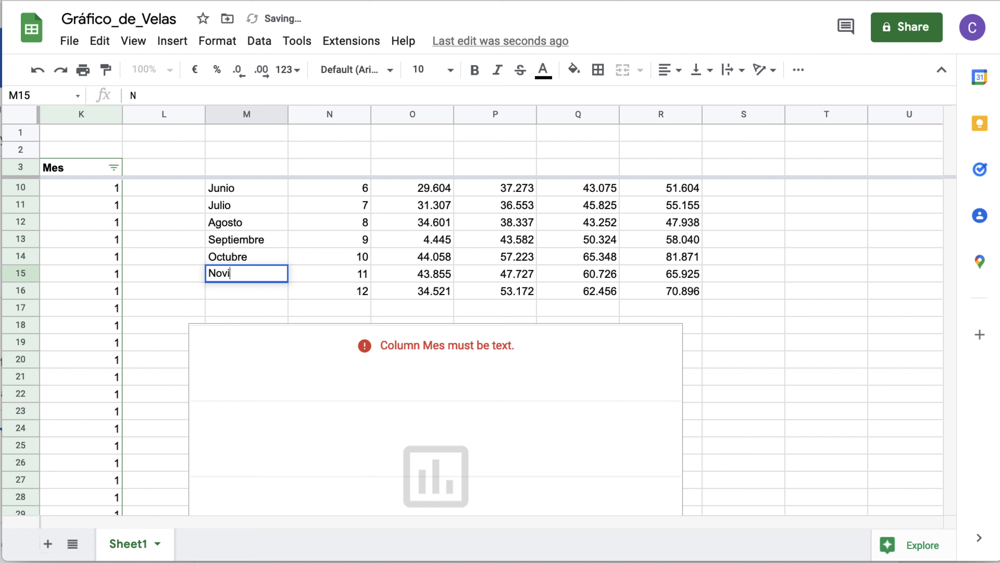
pyautogui.write('embre')
pyautogui.press('Return')
pyautogui.write('Diciembre')
pyautogui.press('Return')
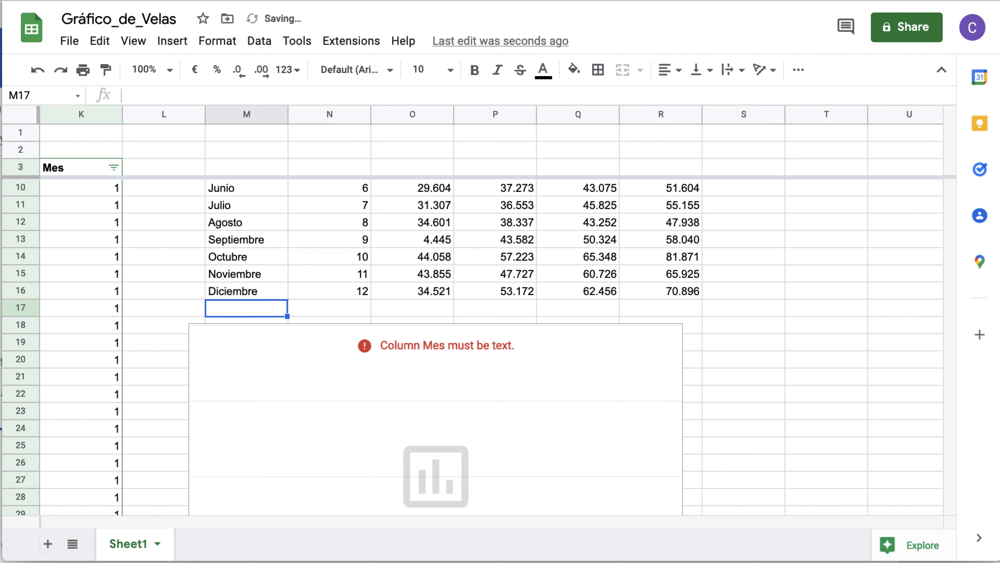
# Set the chart's data range to M4:R16 and remove Mes from the X-axis.
pyautogui.click(669, 340)
pyautogui.click(671, 337)
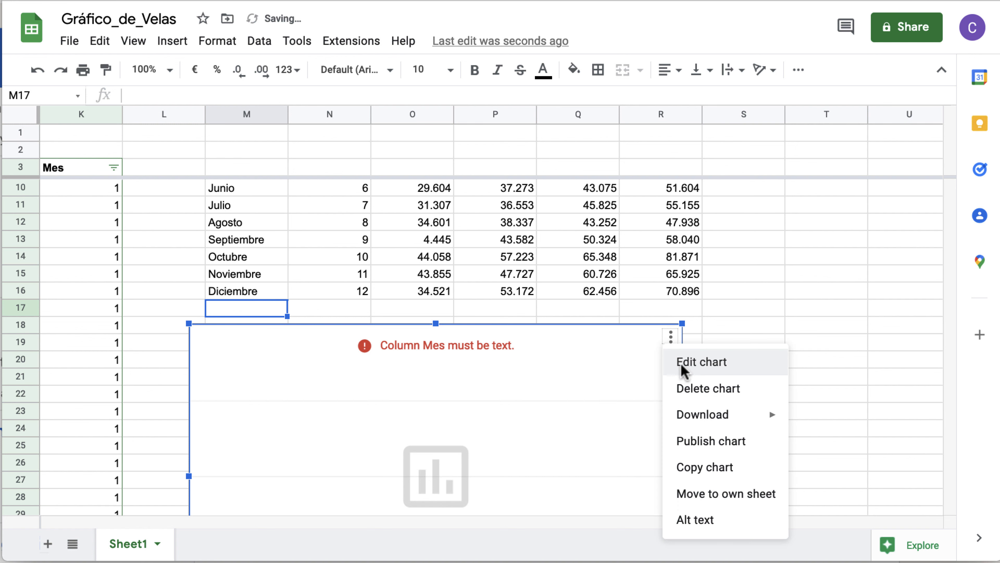
pyautogui.click(671, 360)
pyautogui.click(712, 257)
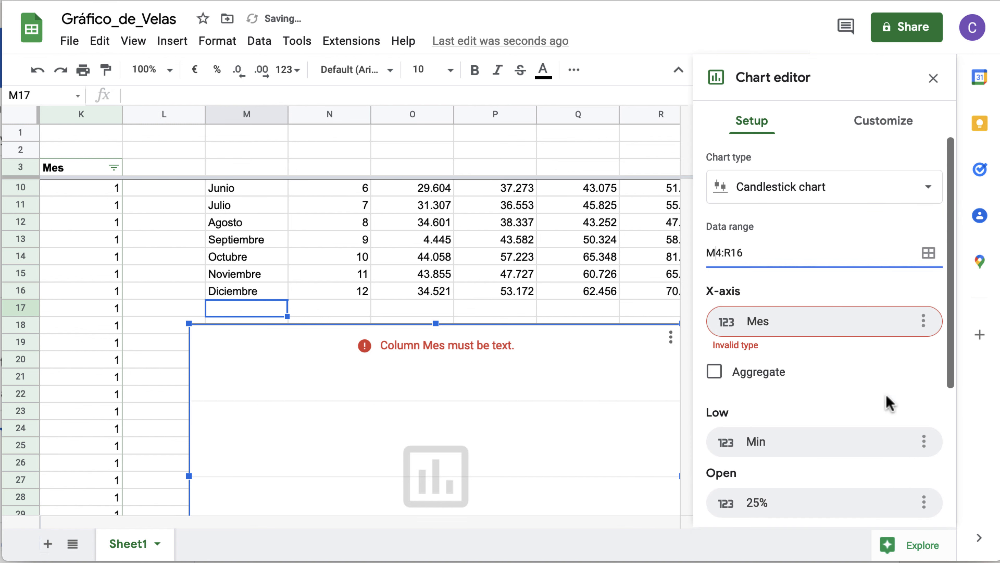
pyautogui.click(923, 320)
pyautogui.click(939, 351)
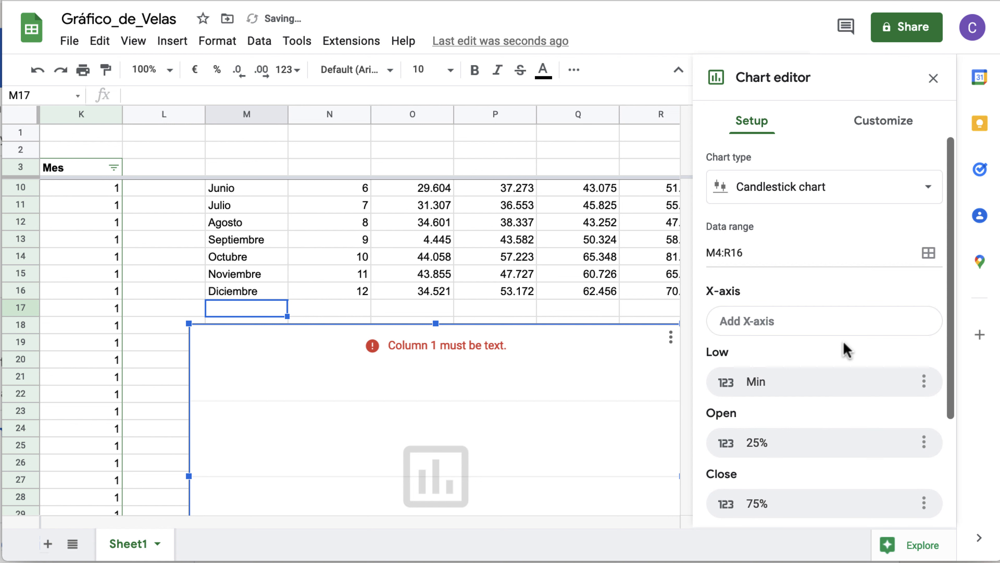
# Try adding M4:M16 as the X-axis, and try switching the chart's rows and columns.
pyautogui.click(785, 331)
pyautogui.click(759, 390)
pyautogui.click(766, 336)
pyautogui.click(767, 392)
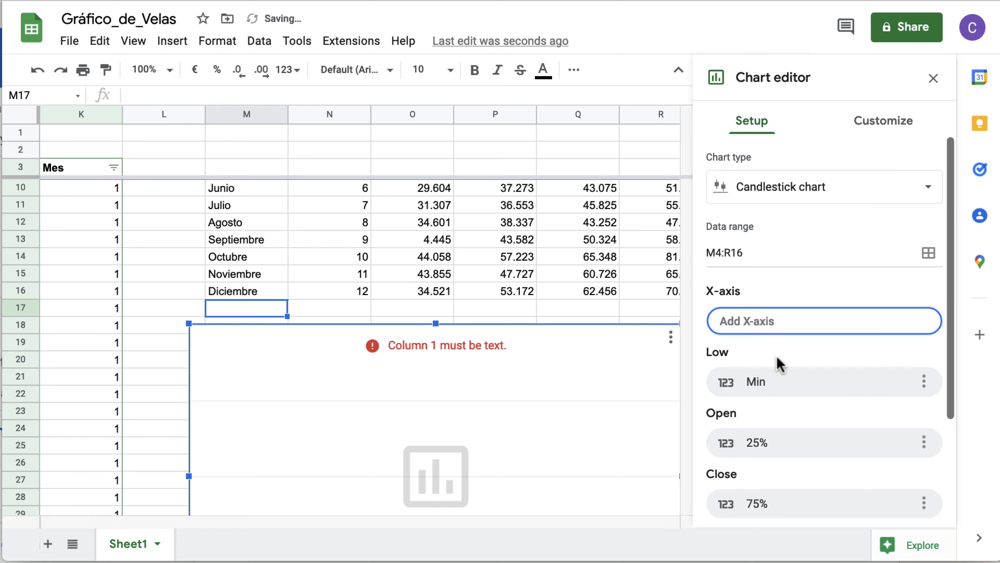
pyautogui.scroll(-3, 778, 362)
pyautogui.click(803, 478)
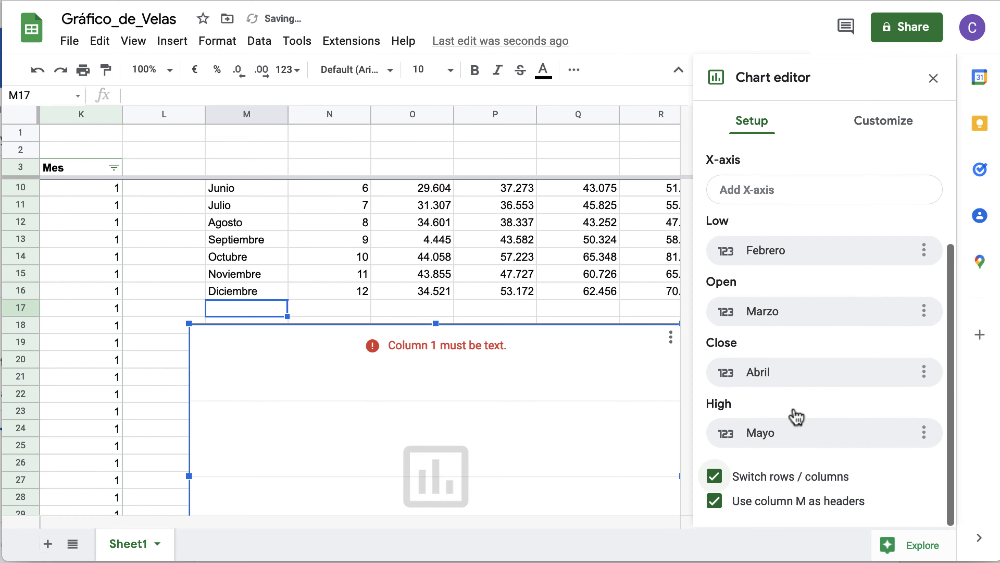
pyautogui.click(805, 479)
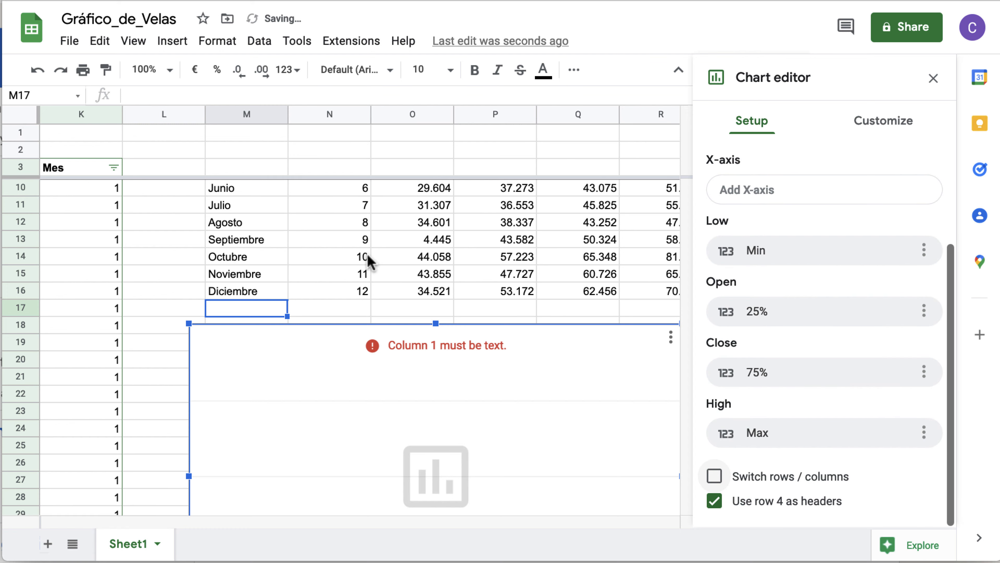
# Set the chart's X-axis to the month names in Sheet1!M5:M16.
pyautogui.scroll(3, 368, 253)
pyautogui.click(754, 202)
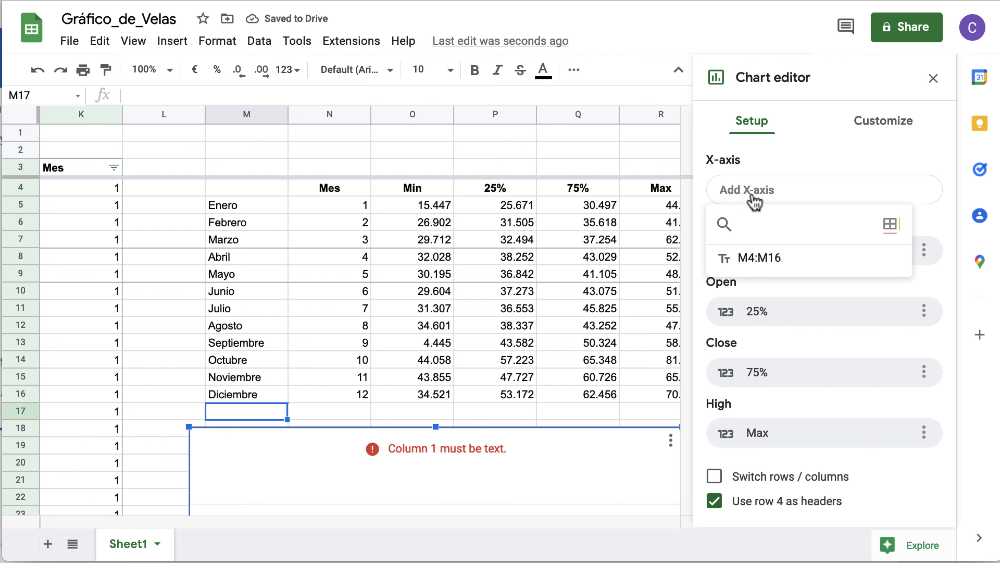
pyautogui.click(891, 225)
pyautogui.moveTo(230, 395); pyautogui.dragTo(243, 213)
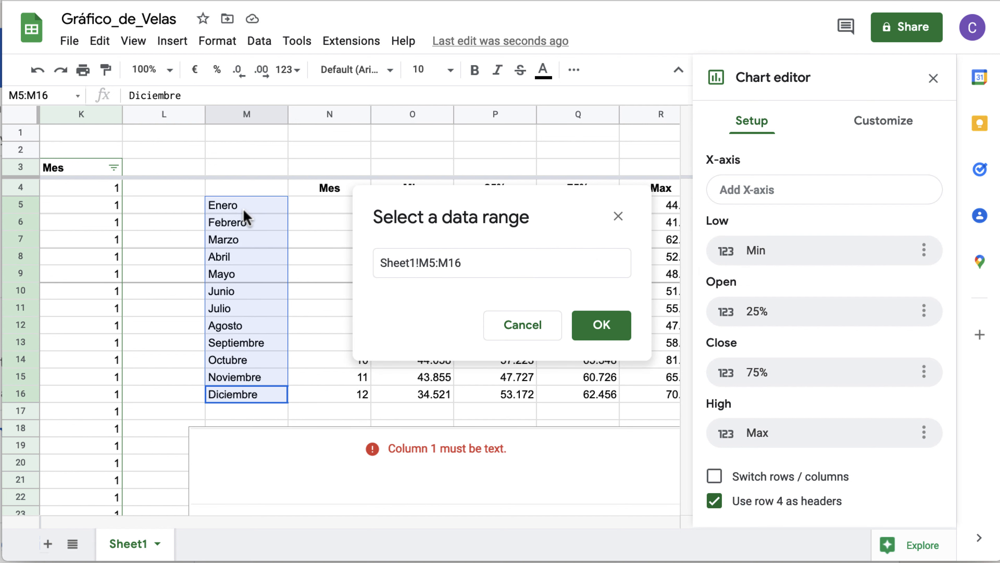
pyautogui.click(591, 326)
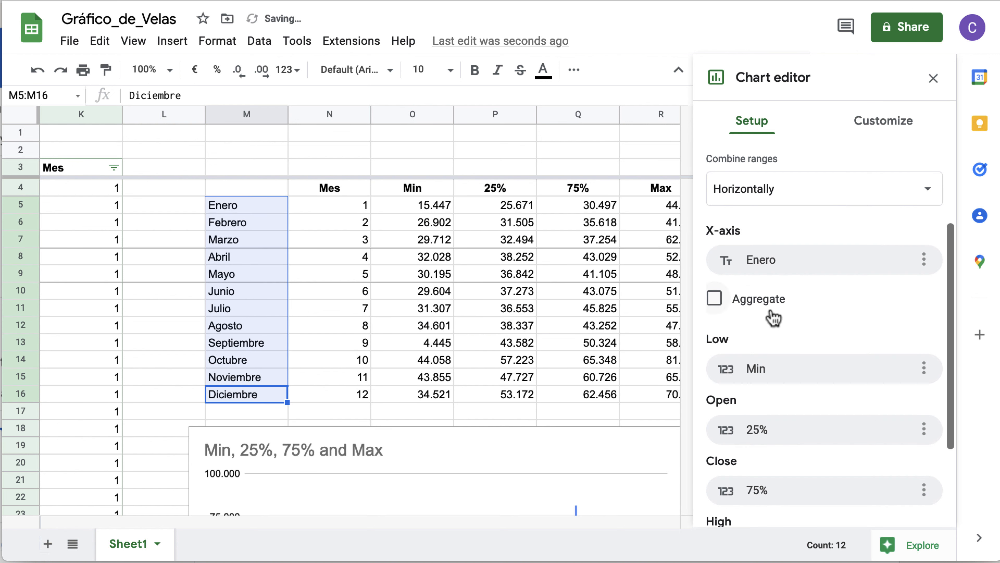
# Set the colour of the vertical axis's major gridlines to white.
pyautogui.scroll(-5, 434, 436)
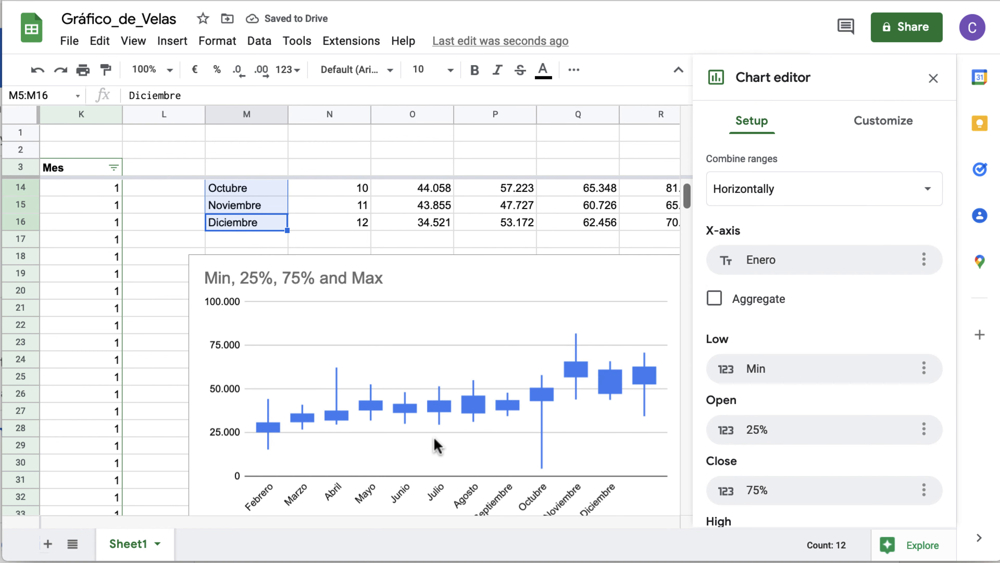
pyautogui.hscroll(2, 434, 436)
pyautogui.scroll(-1, 431, 438)
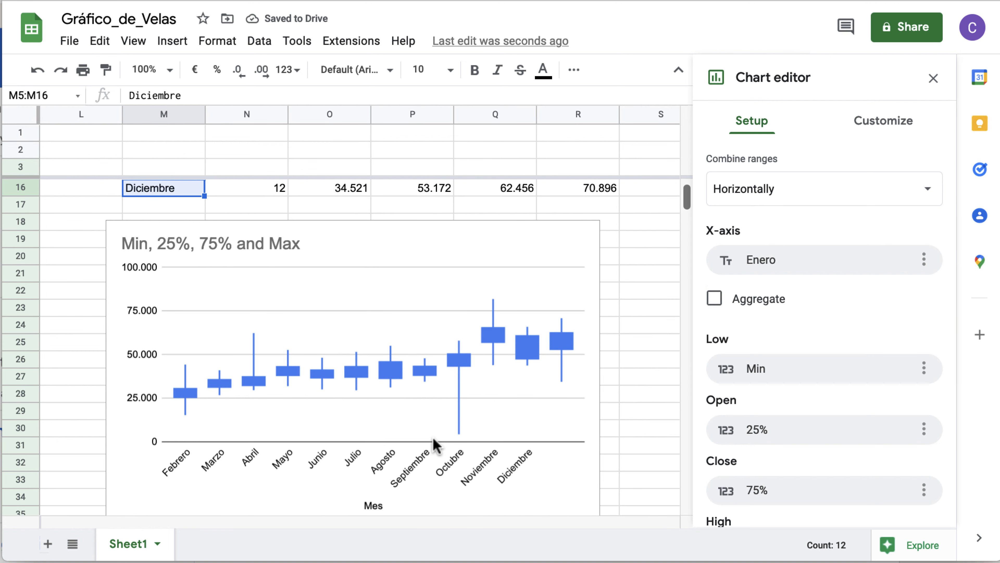
pyautogui.click(475, 268)
pyautogui.doubleClick(474, 268)
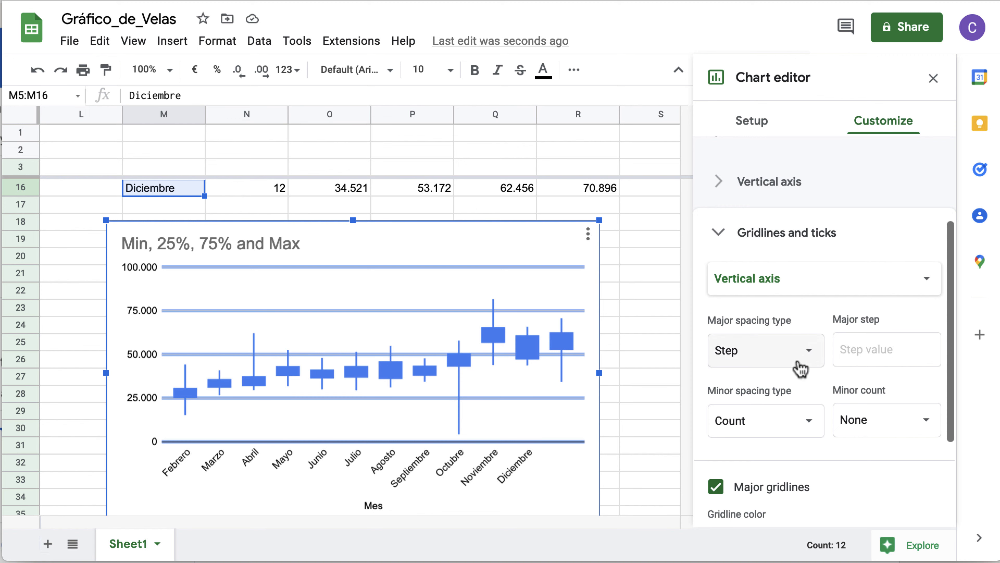
pyautogui.scroll(-3, 805, 377)
pyautogui.click(788, 412)
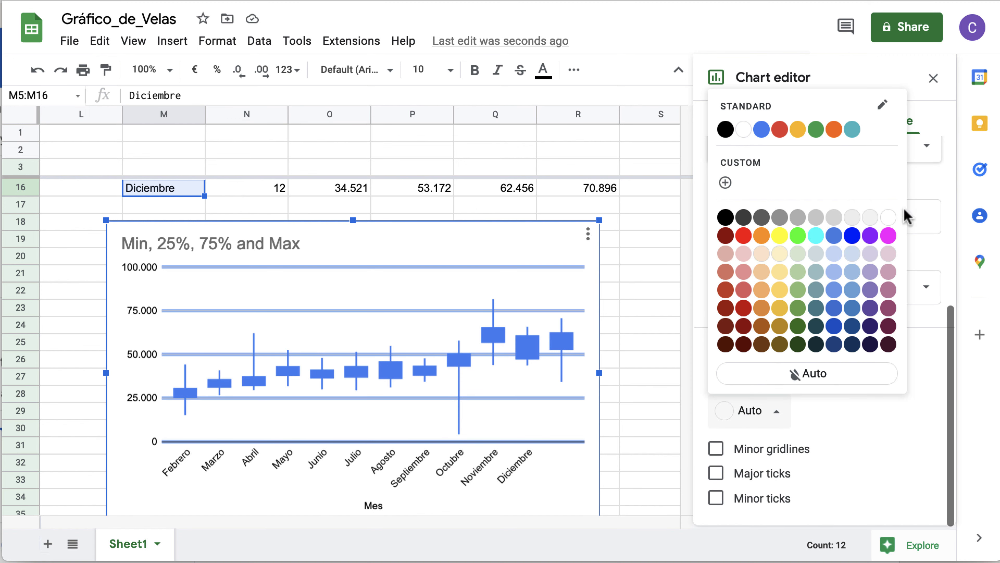
pyautogui.click(888, 217)
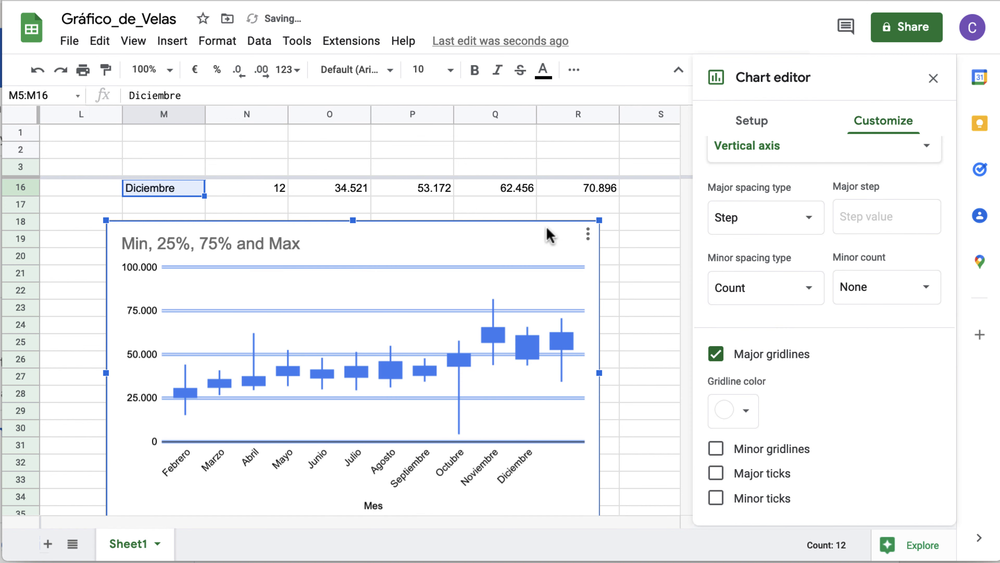
# Change the chart title to "Evolución Impresiones".
pyautogui.click(208, 248)
pyautogui.click(207, 248)
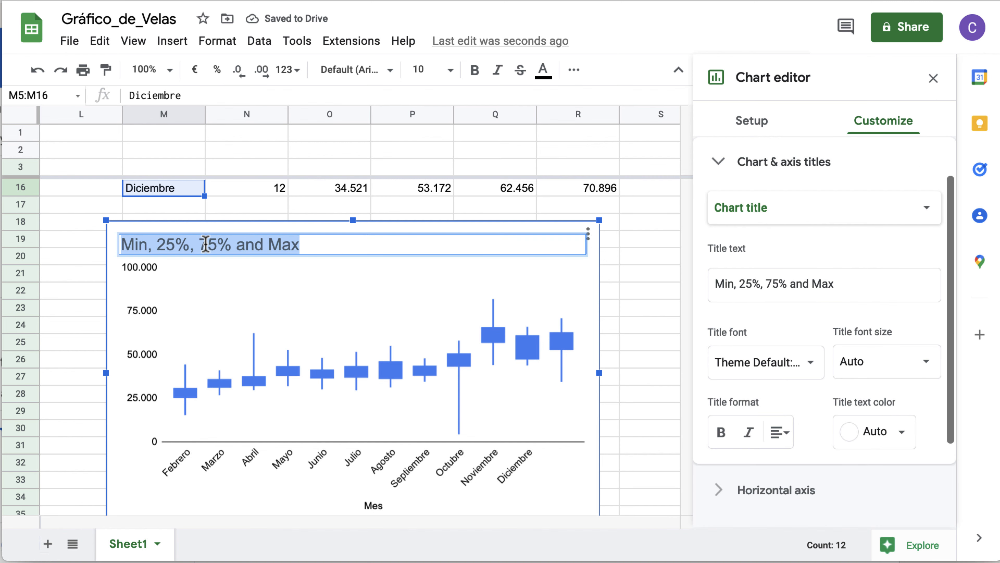
pyautogui.write('Evolución')
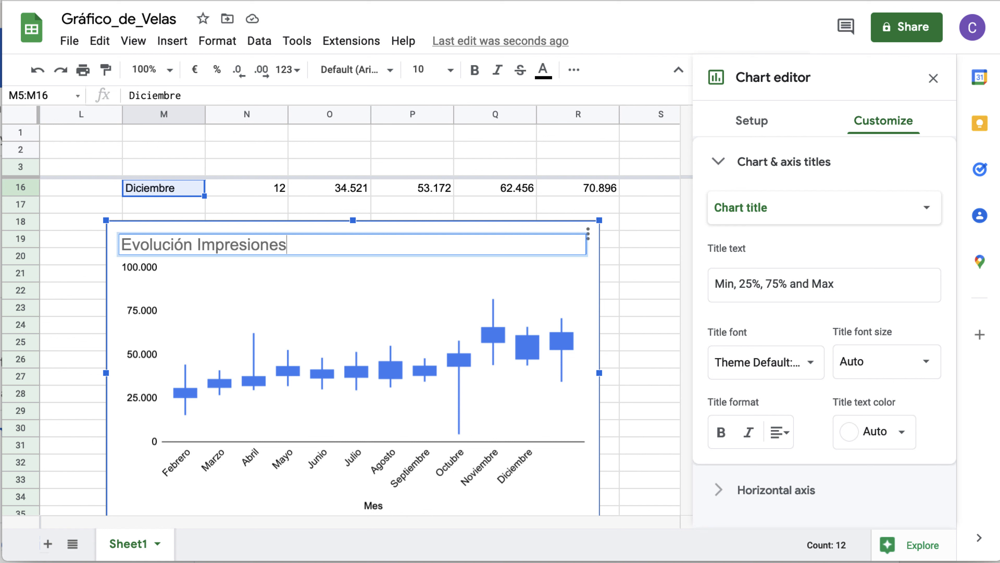
pyautogui.write('Impresiones')
pyautogui.press('Return')
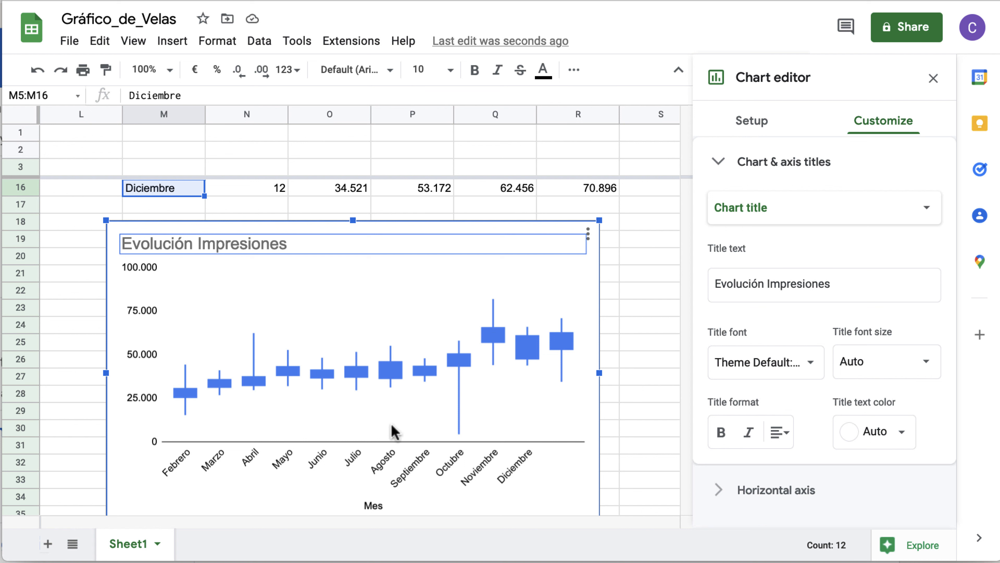
# Enlarge the chart until it reaches about the end of column S and row 39.
pyautogui.click(191, 423)
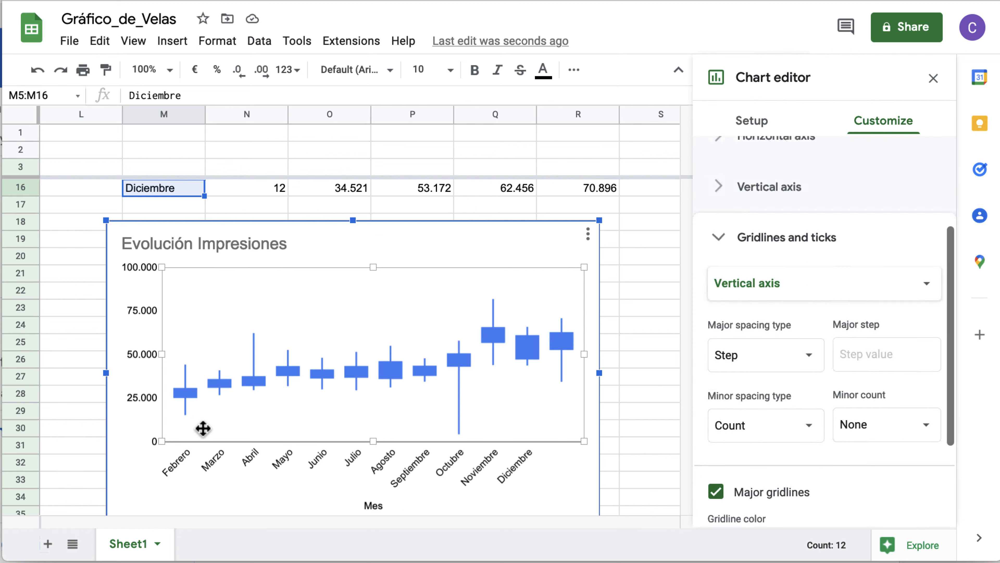
pyautogui.scroll(-2, 433, 414)
pyautogui.scroll(-2, 414, 402)
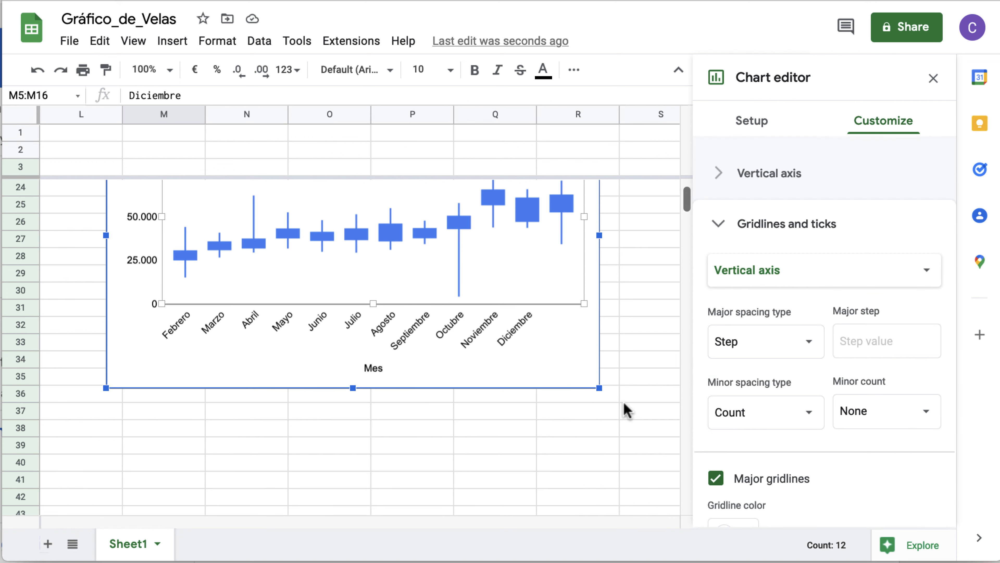
pyautogui.moveTo(598, 388); pyautogui.dragTo(671, 449)
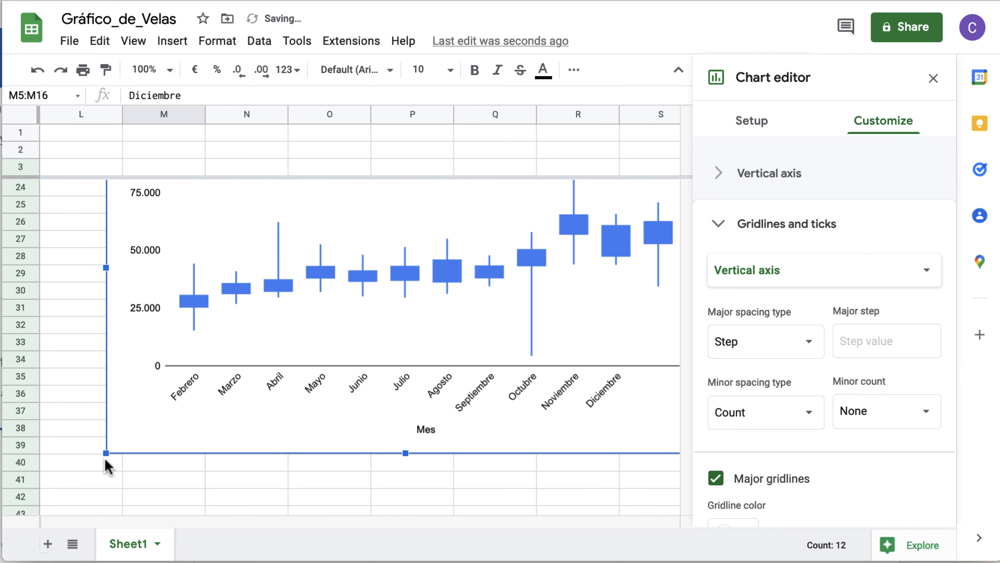
# Move the chart to its own sheet, check the table on Sheet1 and return to the chart sheet.
pyautogui.scroll(5, 185, 351)
pyautogui.hscroll(3, 248, 379)
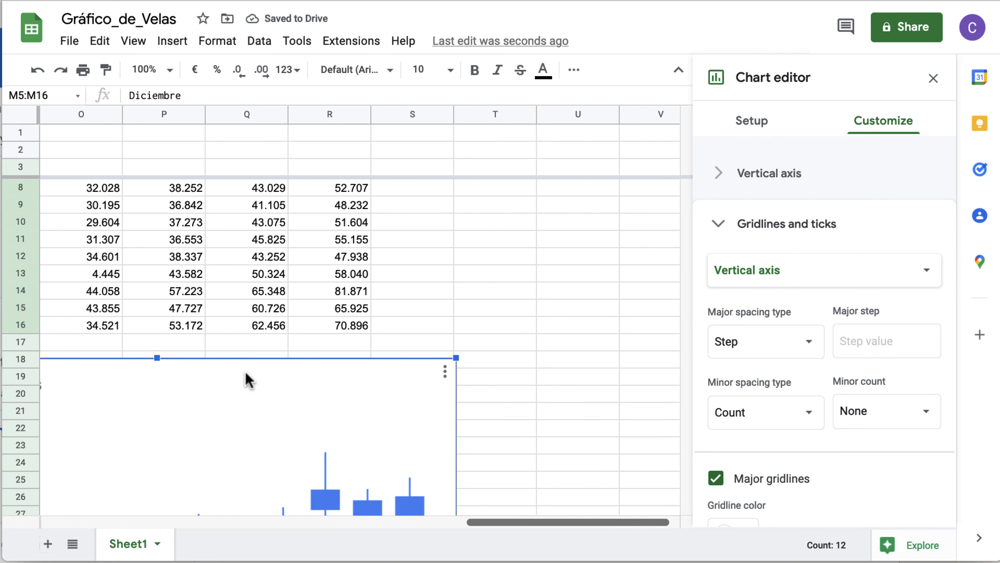
pyautogui.click(445, 374)
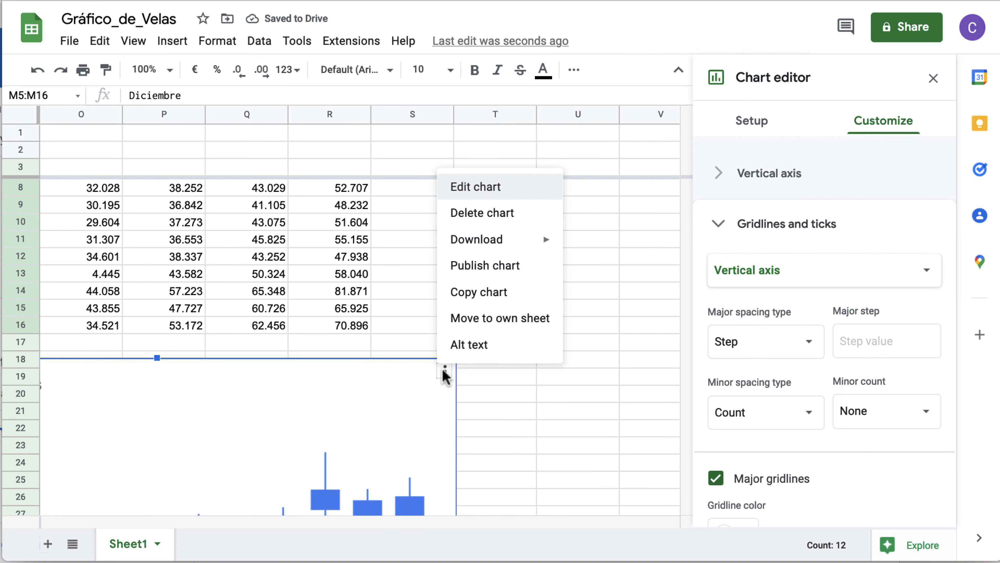
pyautogui.click(524, 318)
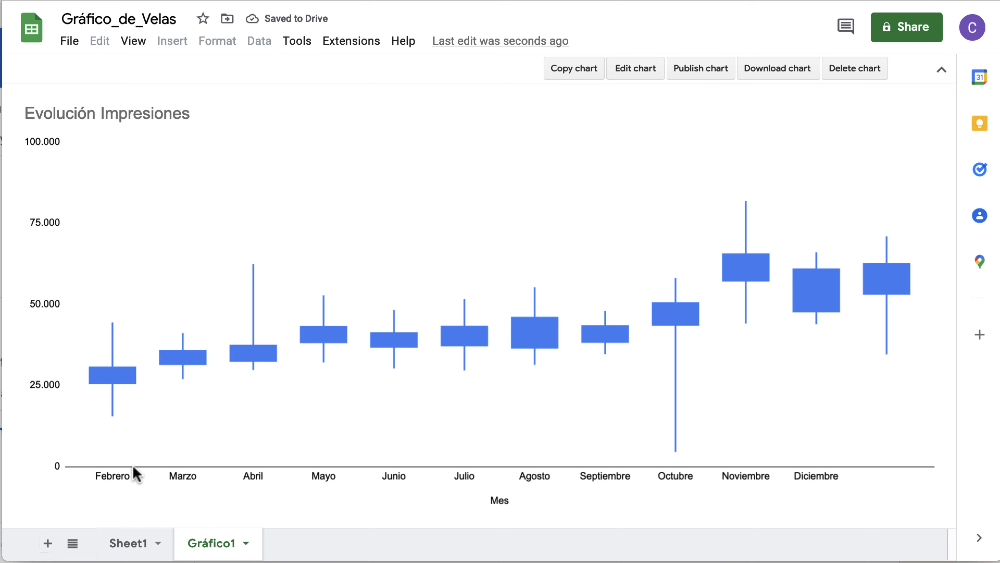
pyautogui.click(146, 547)
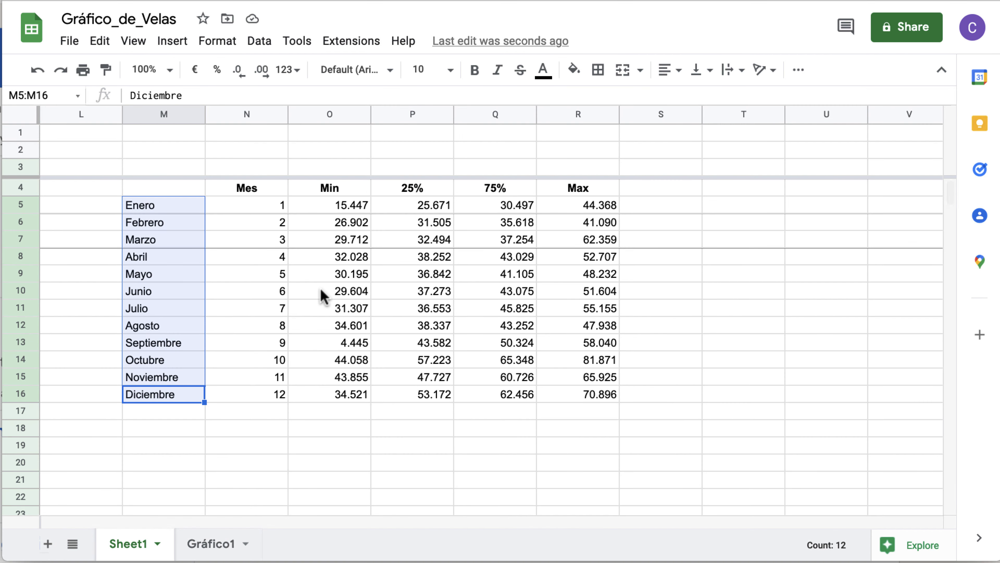
pyautogui.click(222, 546)
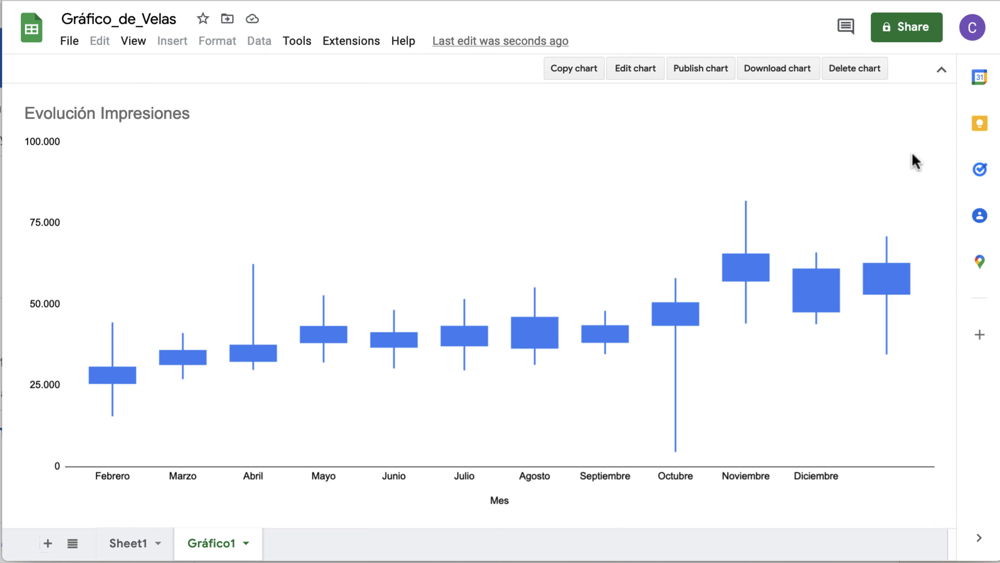
# Edit the chart on its own sheet so that it does not use row 4 as headers.
pyautogui.click(625, 69)
pyautogui.scroll(-6, 798, 375)
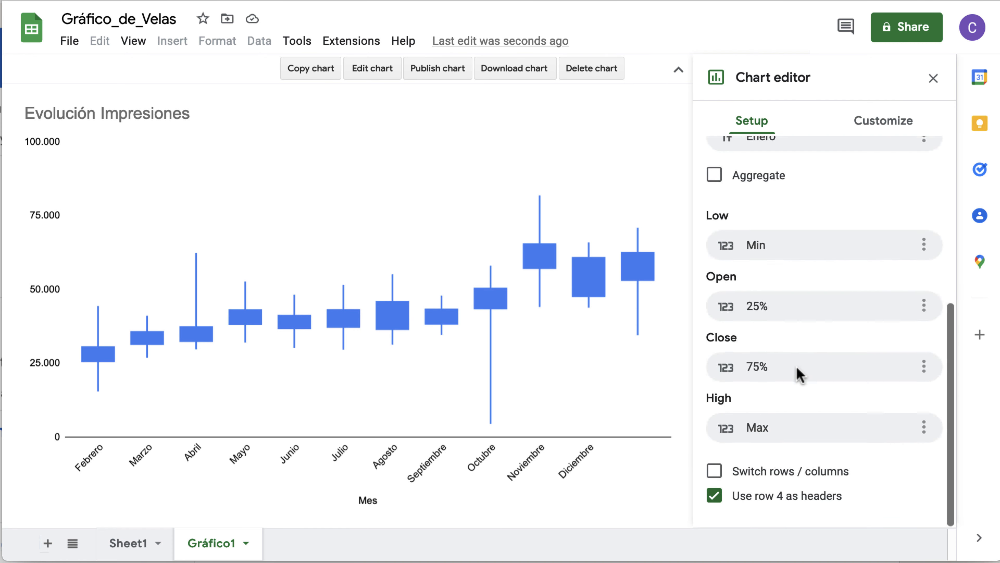
pyautogui.click(799, 502)
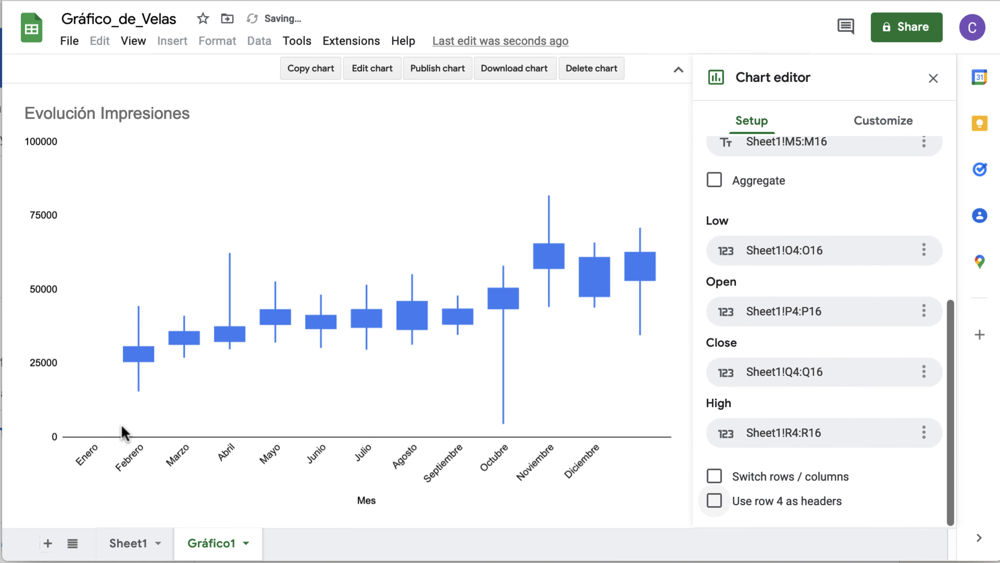
pyautogui.scroll(3, 877, 233)
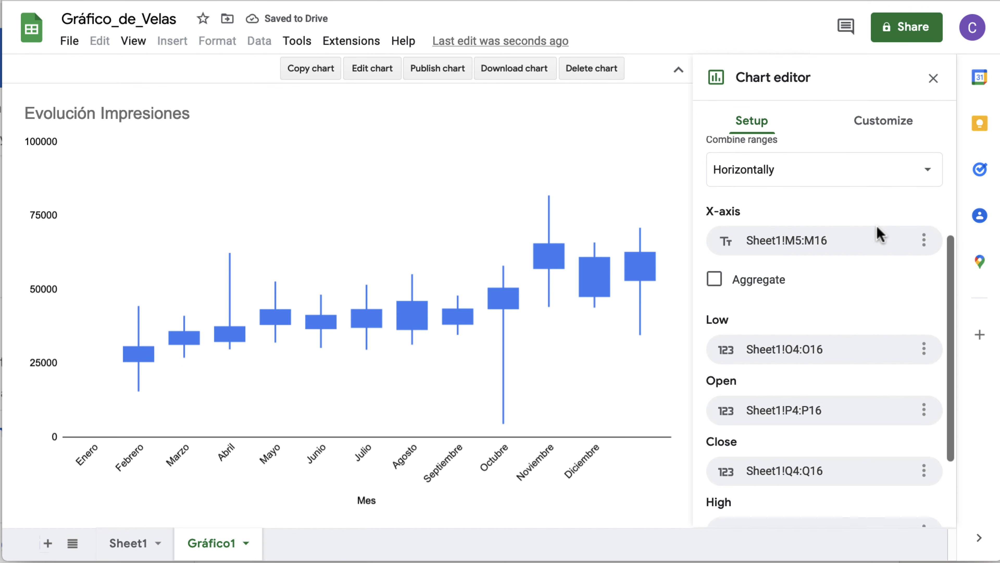
# Set the chart's X-axis range to Sheet1!M4:M16 and close the chart editor.
pyautogui.scroll(-1, 878, 233)
pyautogui.click(923, 223)
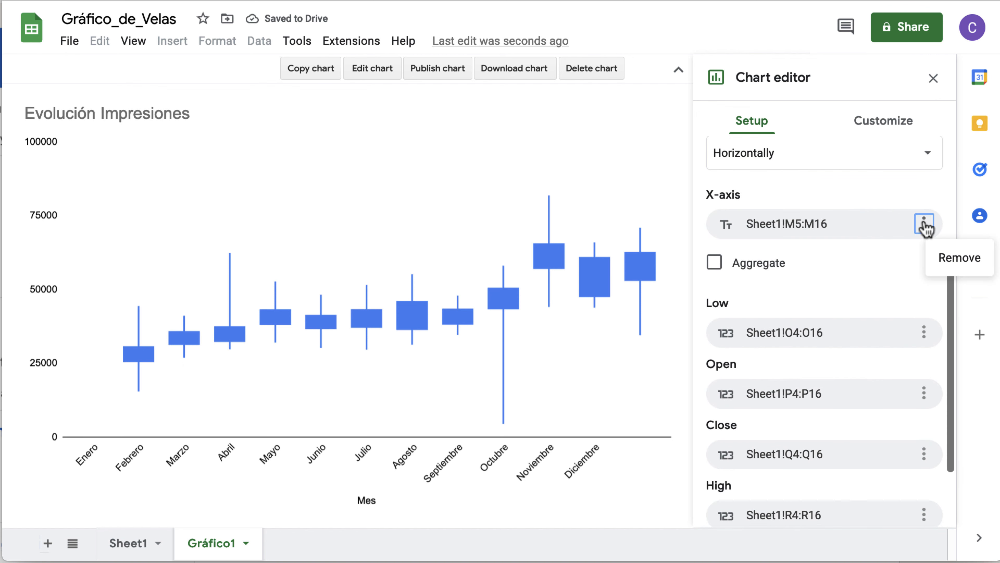
pyautogui.click(803, 229)
pyautogui.click(803, 225)
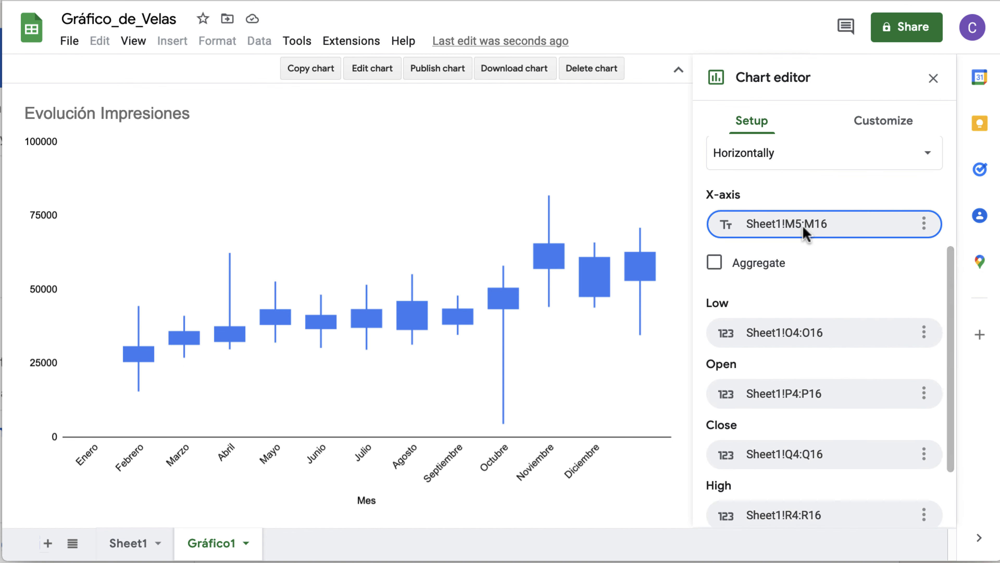
pyautogui.click(802, 225)
pyautogui.click(818, 293)
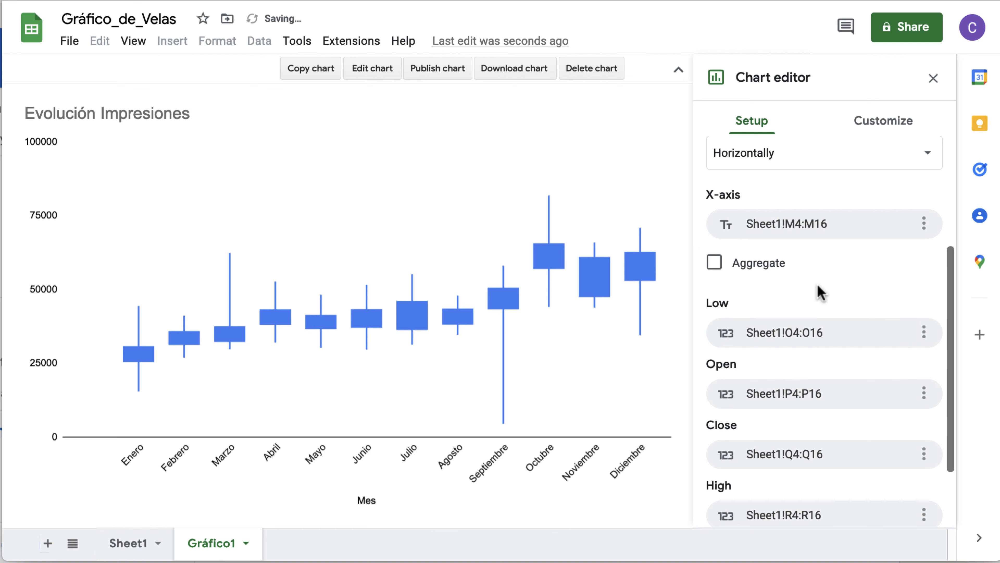
pyautogui.click(933, 78)
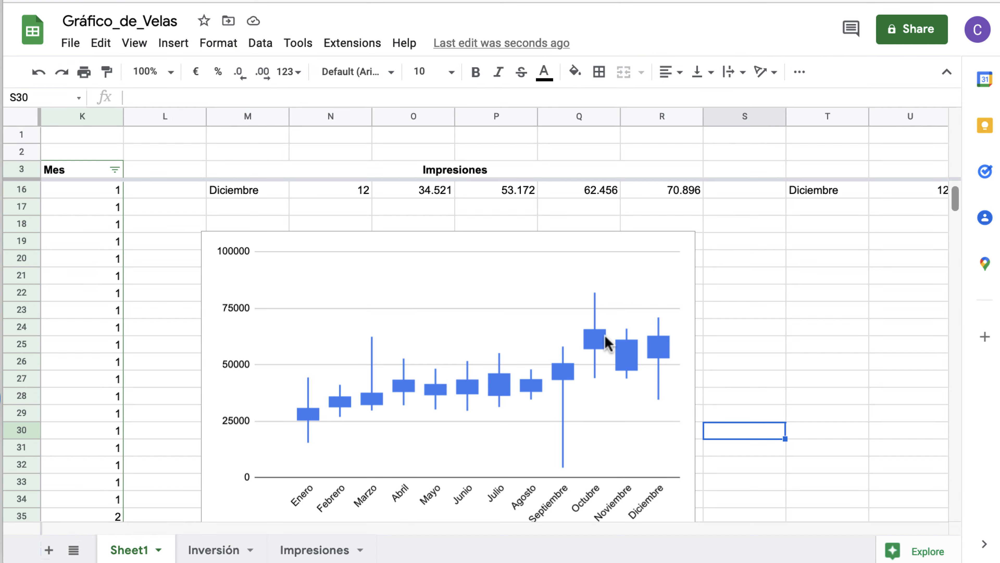
# Insert a chart on Sheet1 from the Día and Impr. columns (A and C).
pyautogui.hscroll(-10, 607, 341)
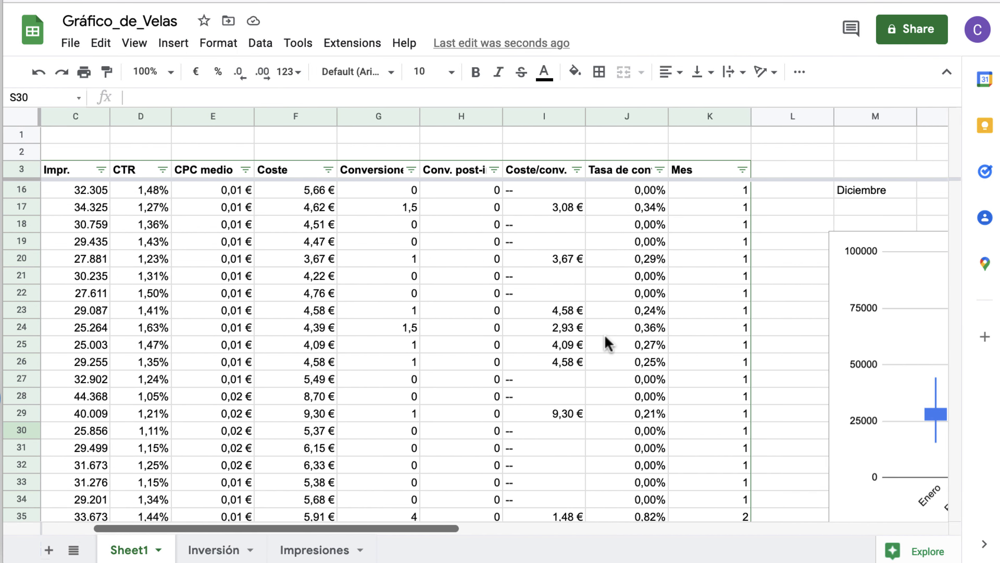
pyautogui.click(73, 116)
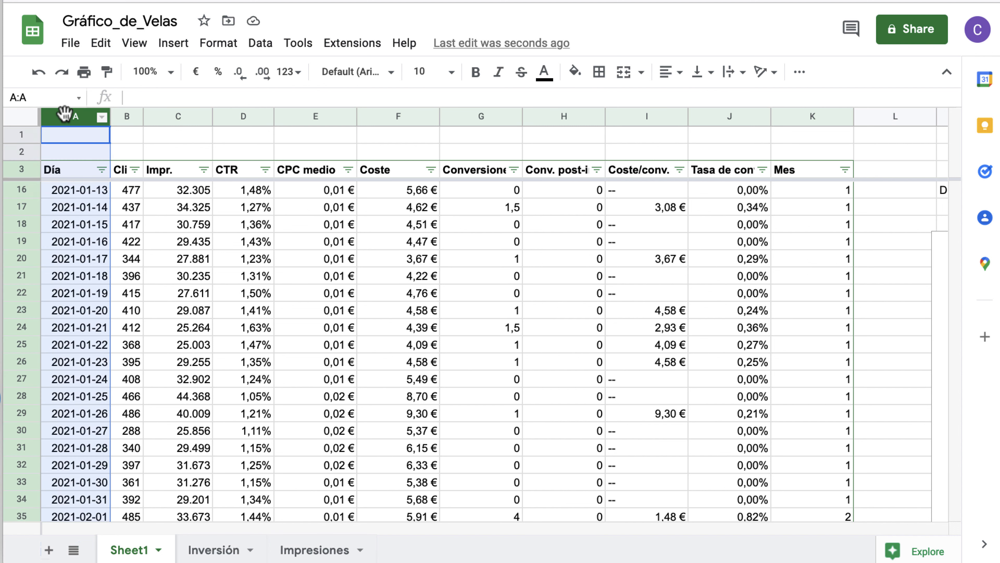
pyautogui.keyDown('super'); pyautogui.click(175, 116); pyautogui.keyUp('super')
pyautogui.click(173, 44)
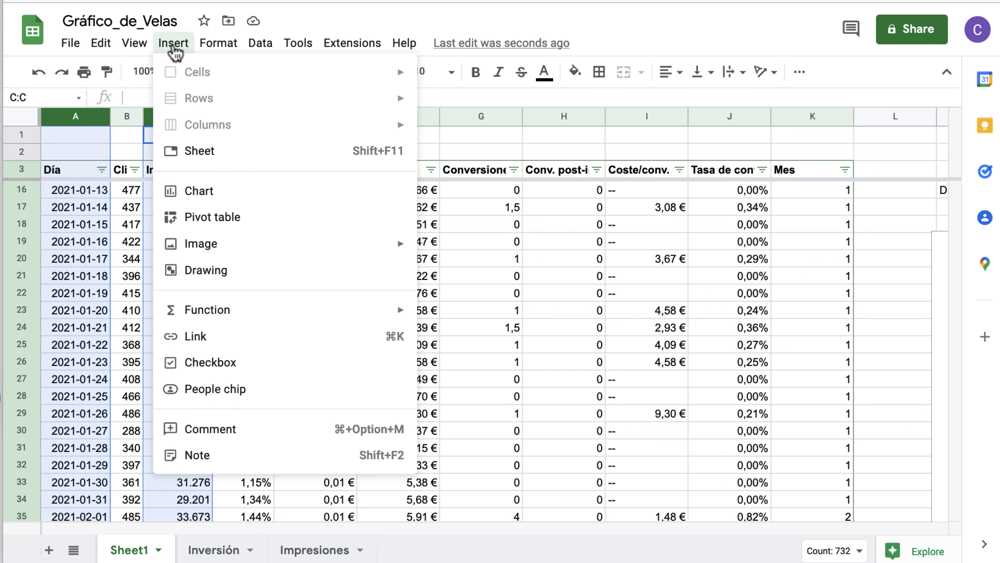
pyautogui.click(234, 193)
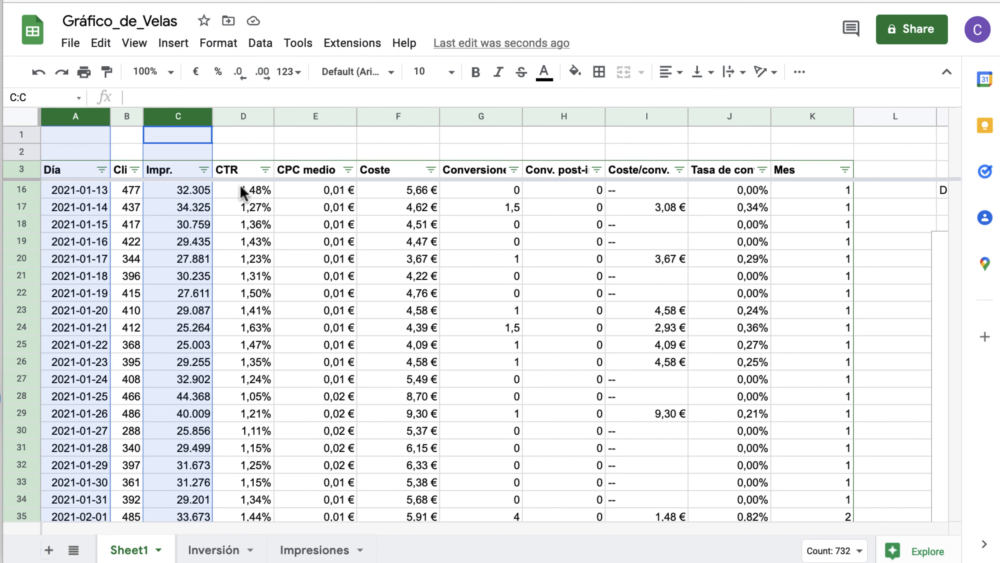
# Move the new line chart so its upper corner starts at about J14, and close the chart editor.
pyautogui.scroll(5, 457, 254)
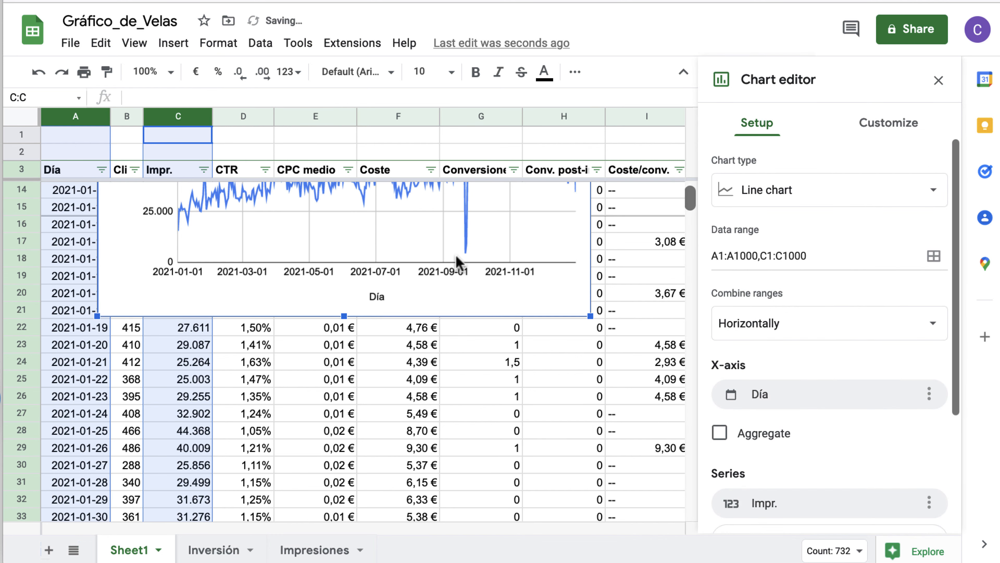
pyautogui.click(455, 254)
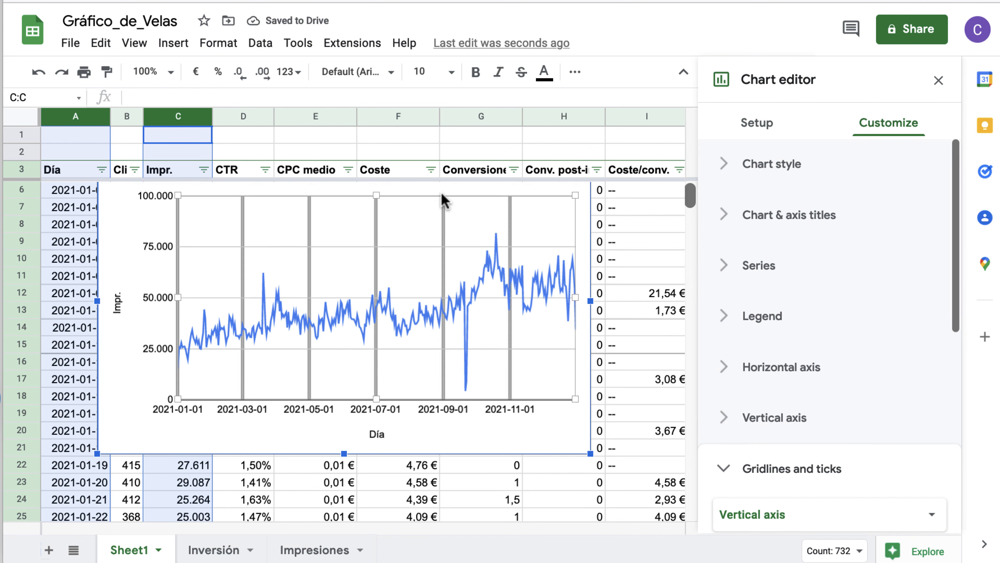
pyautogui.moveTo(442, 197); pyautogui.dragTo(648, 355)
pyautogui.hscroll(12, 646, 349)
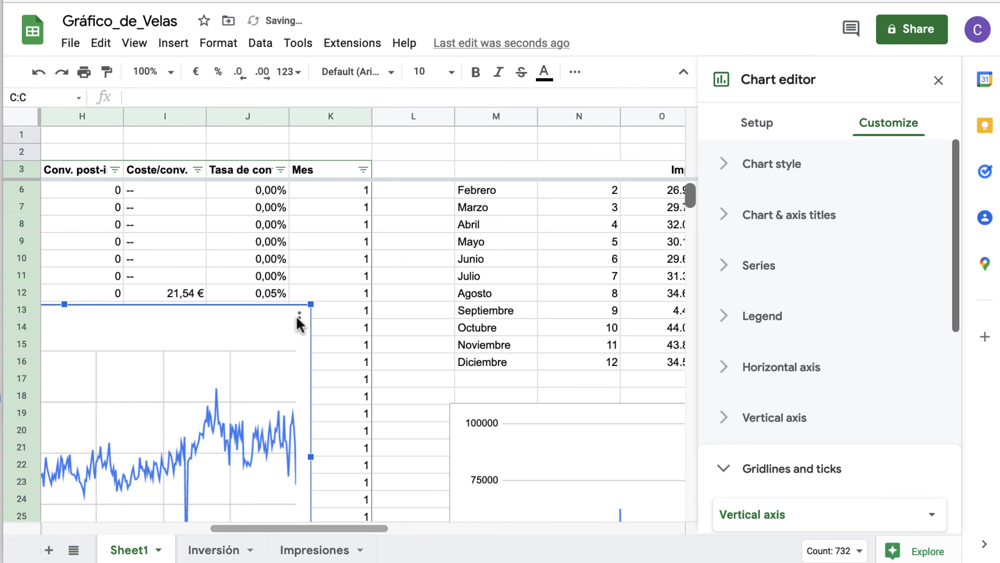
pyautogui.moveTo(231, 314); pyautogui.dragTo(619, 323)
pyautogui.scroll(-2, 619, 326)
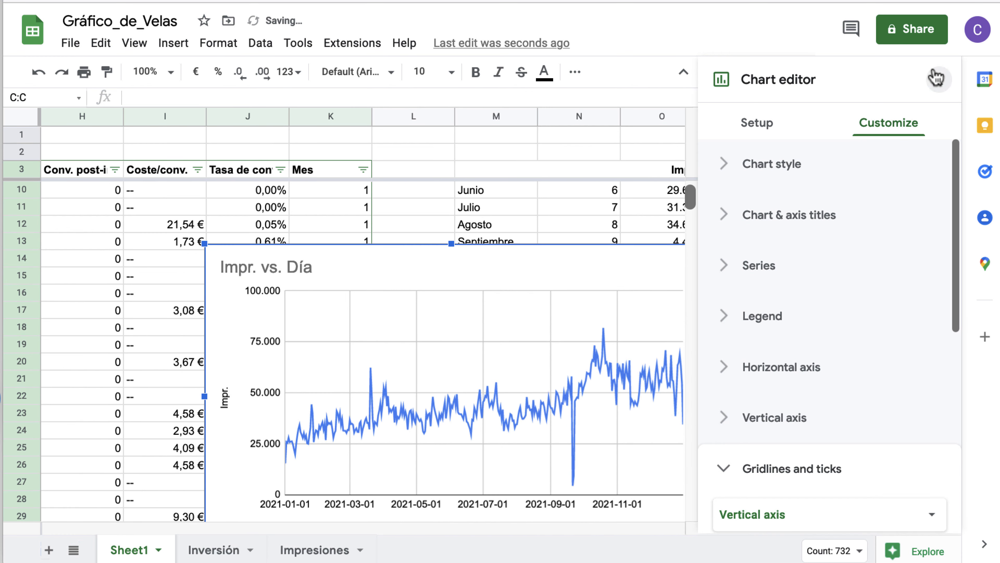
pyautogui.click(937, 81)
pyautogui.scroll(-3, 814, 173)
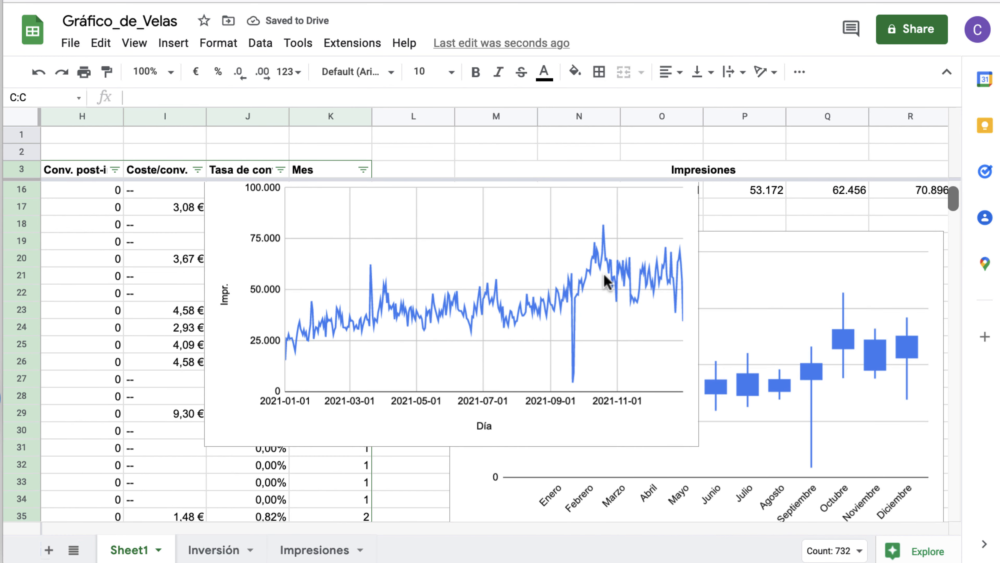
# Place the line chart beside the candlestick chart, below the Inversión table and starting at about row 19.
pyautogui.press('super+minus')
pyautogui.press('super+minus')
pyautogui.press('super+minus')
pyautogui.press('super+minus')
pyautogui.press('super+minus')
pyautogui.press('super+minus')
pyautogui.press('super+minus')
pyautogui.press('super+minus')
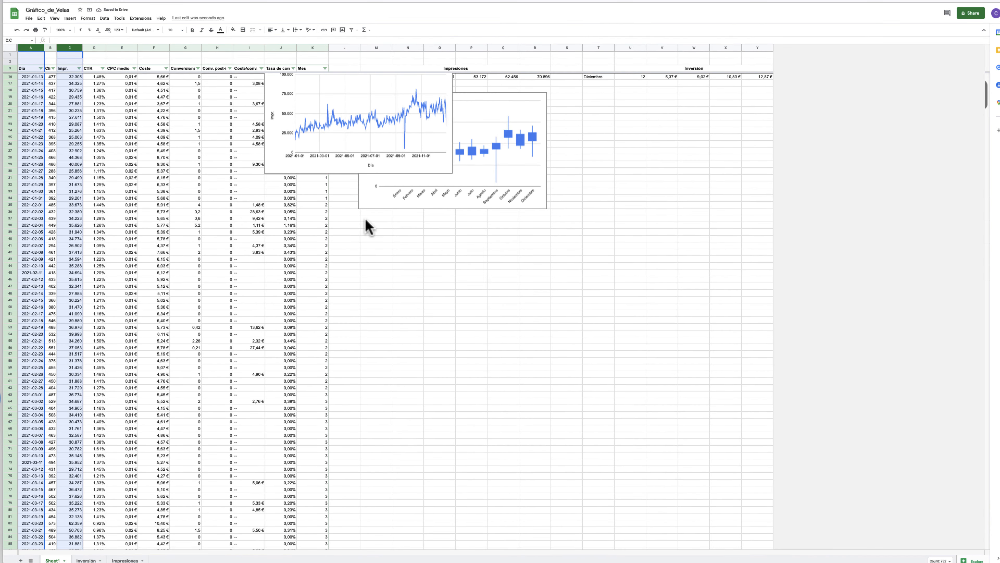
pyautogui.scroll(2, 371, 181)
pyautogui.moveTo(364, 111); pyautogui.dragTo(694, 149)
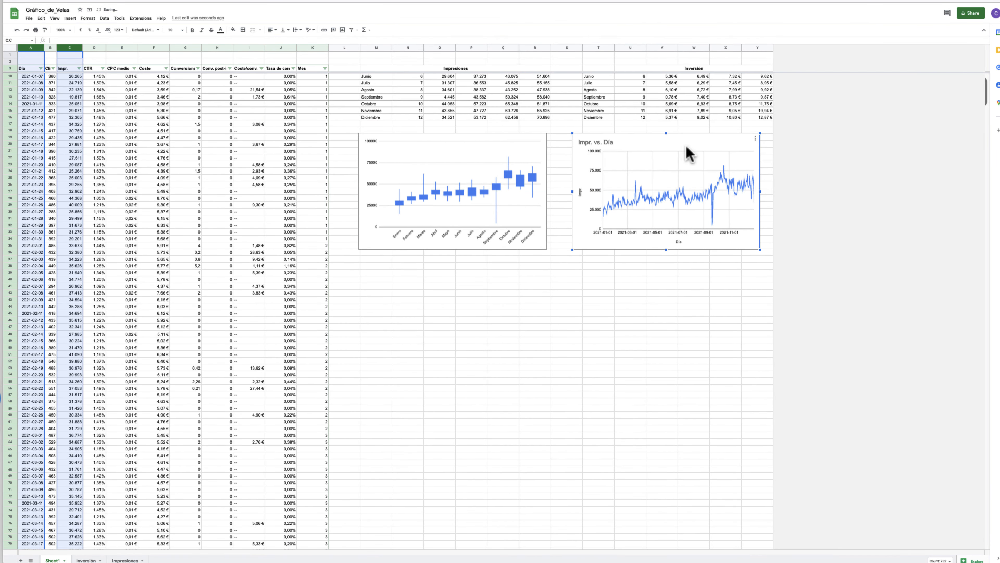
# Deselect the line chart and compare it side by side with the monthly candlestick chart.
pyautogui.press('super+plus')
pyautogui.press('super+plus')
pyautogui.press('super+plus')
pyautogui.press('super+plus')
pyautogui.press('super+plus')
pyautogui.hscroll(8, 685, 145)
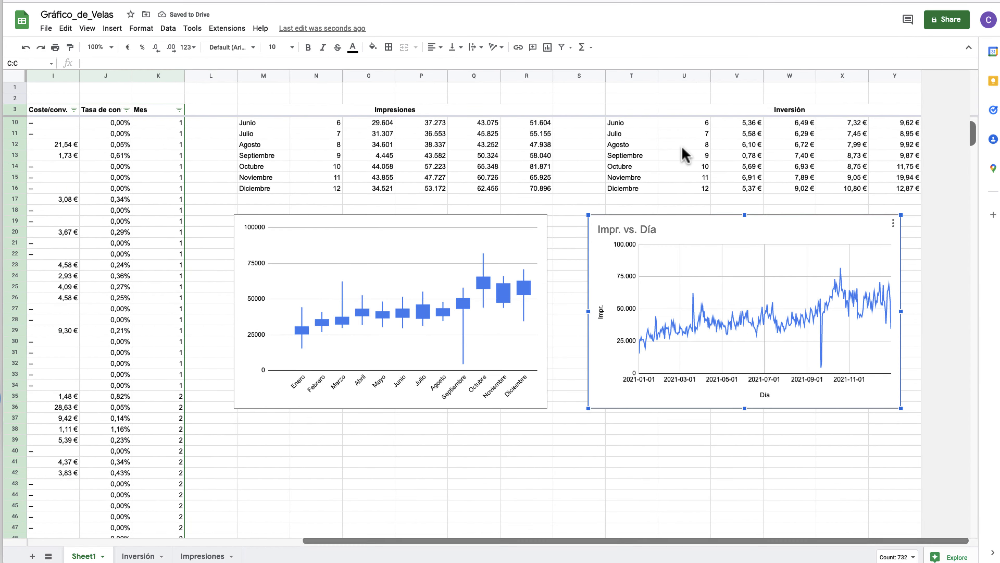
pyautogui.click(750, 506)
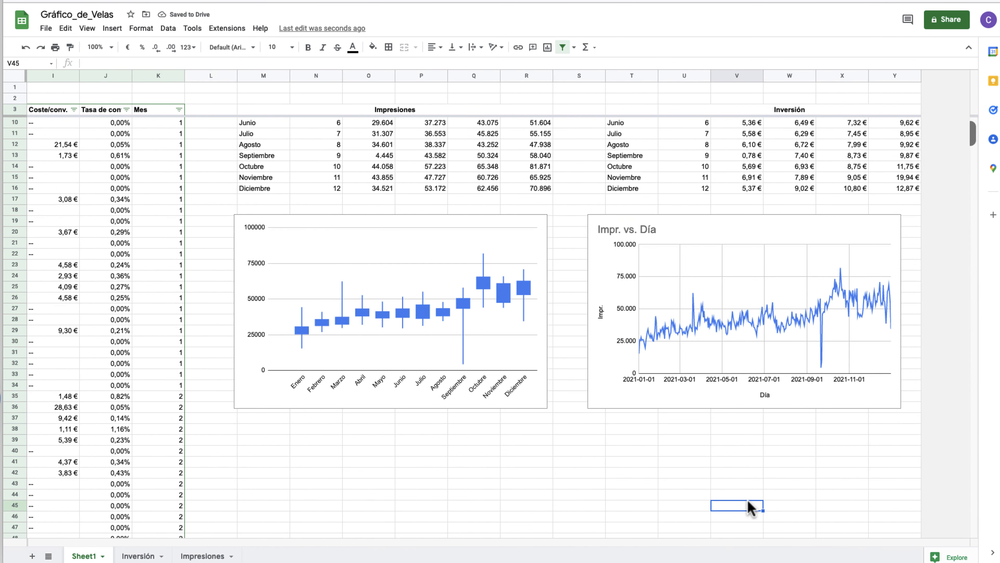